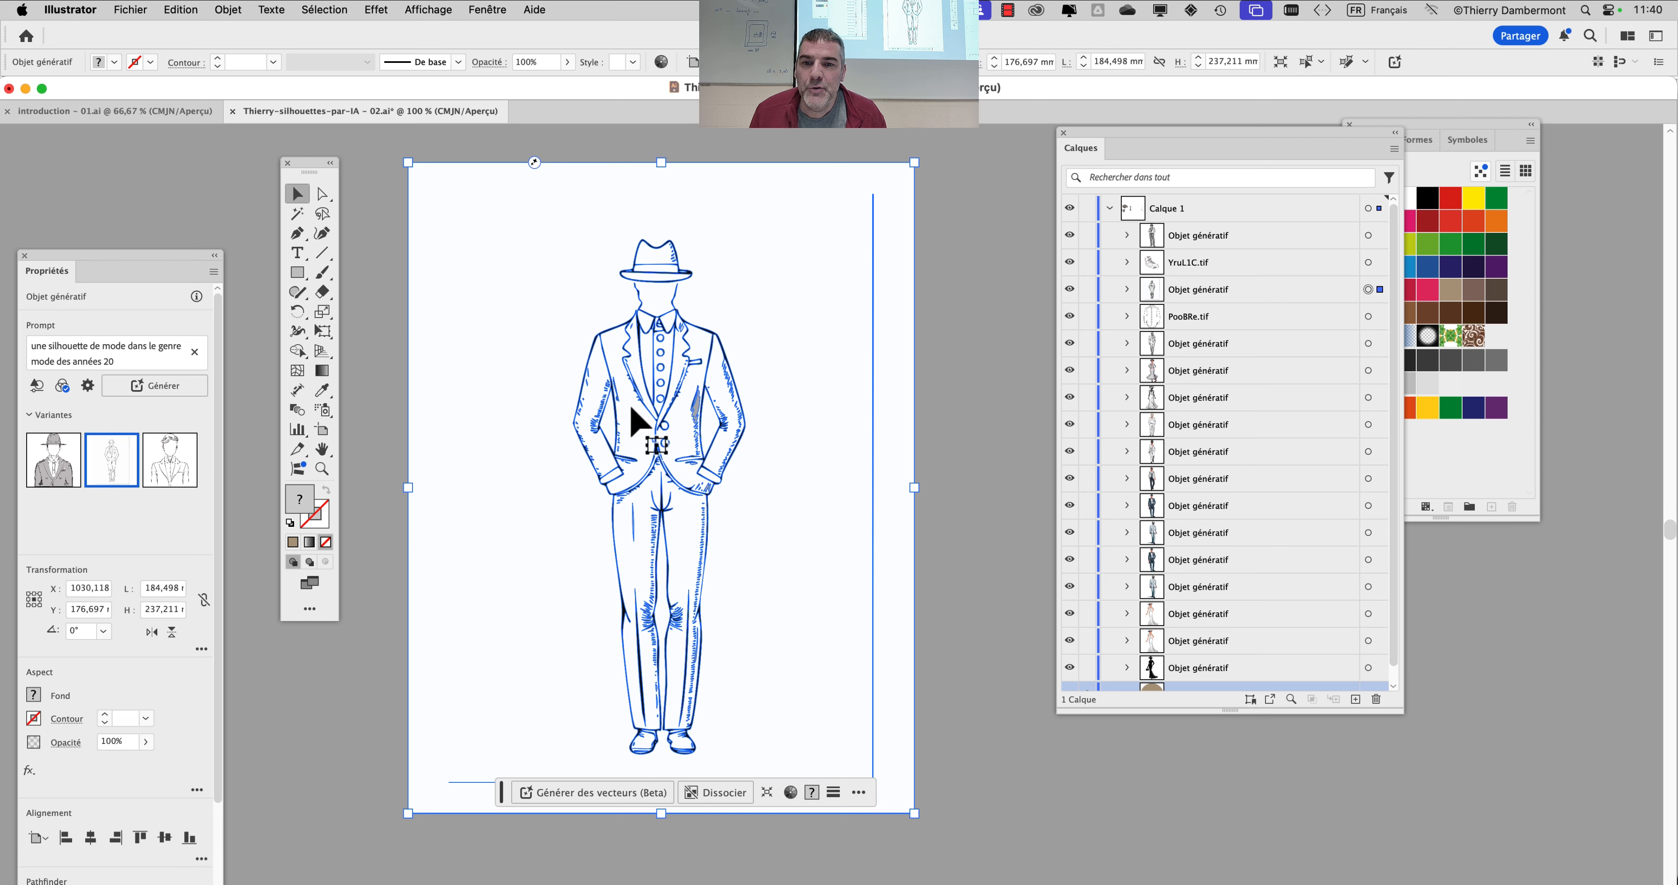
# Compare the suited 1920s figure on its white background with the artboard figures and the hatted sketch below it.
pyautogui.scroll(-4, 619, 408)
pyautogui.moveTo(506, 383); pyautogui.dragTo(890, 362)
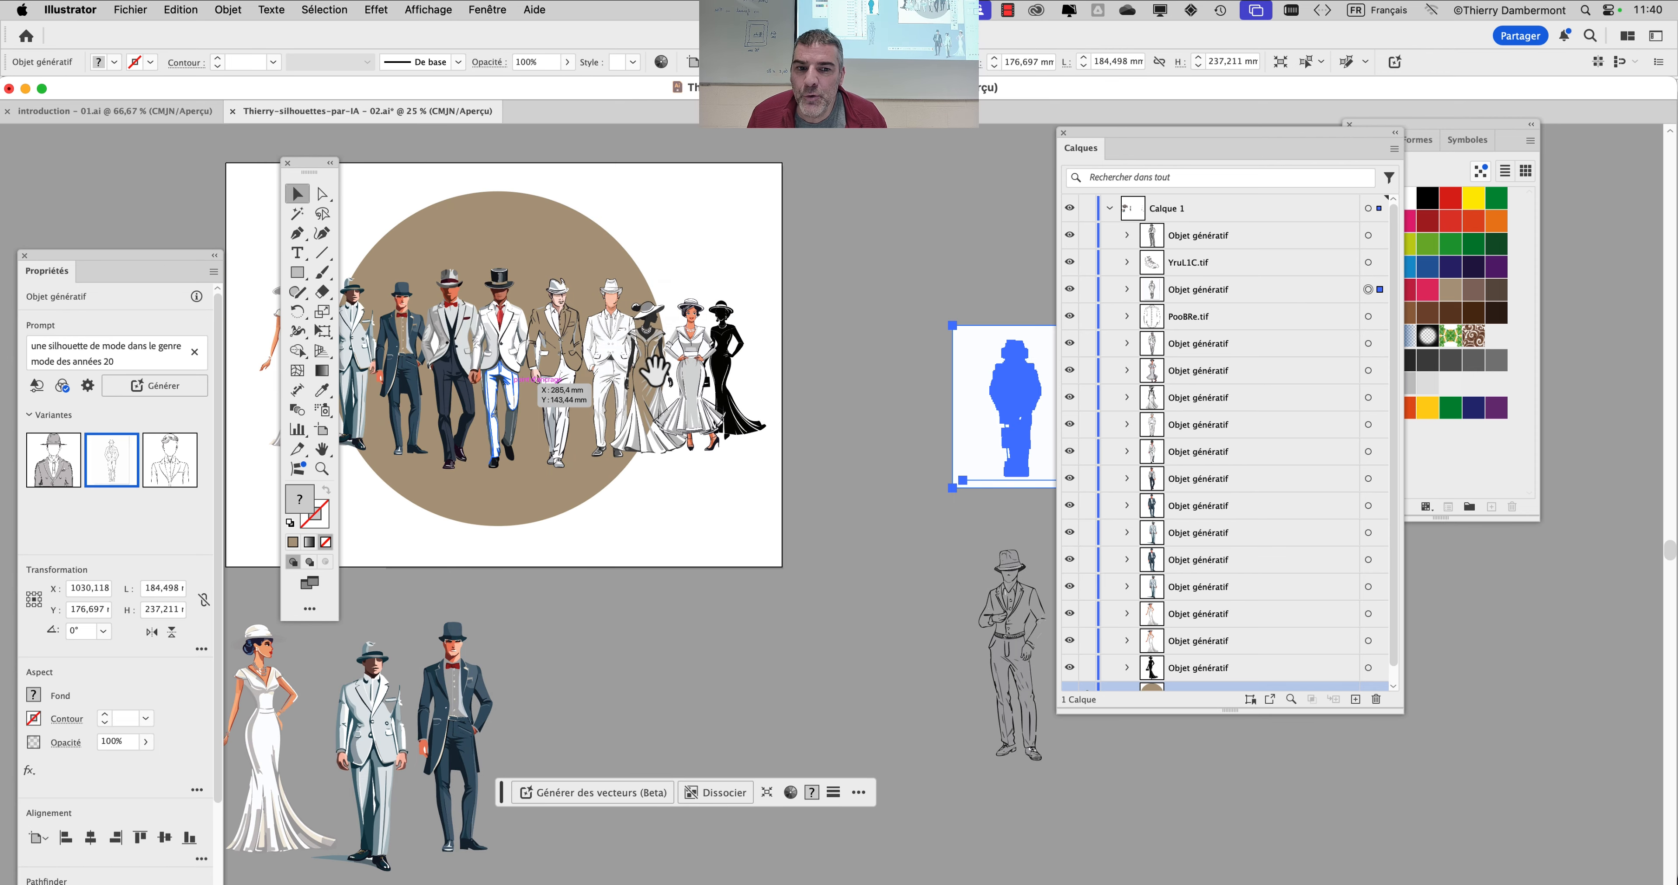
pyautogui.moveTo(530, 393); pyautogui.dragTo(751, 375)
pyautogui.moveTo(839, 443); pyautogui.dragTo(574, 460)
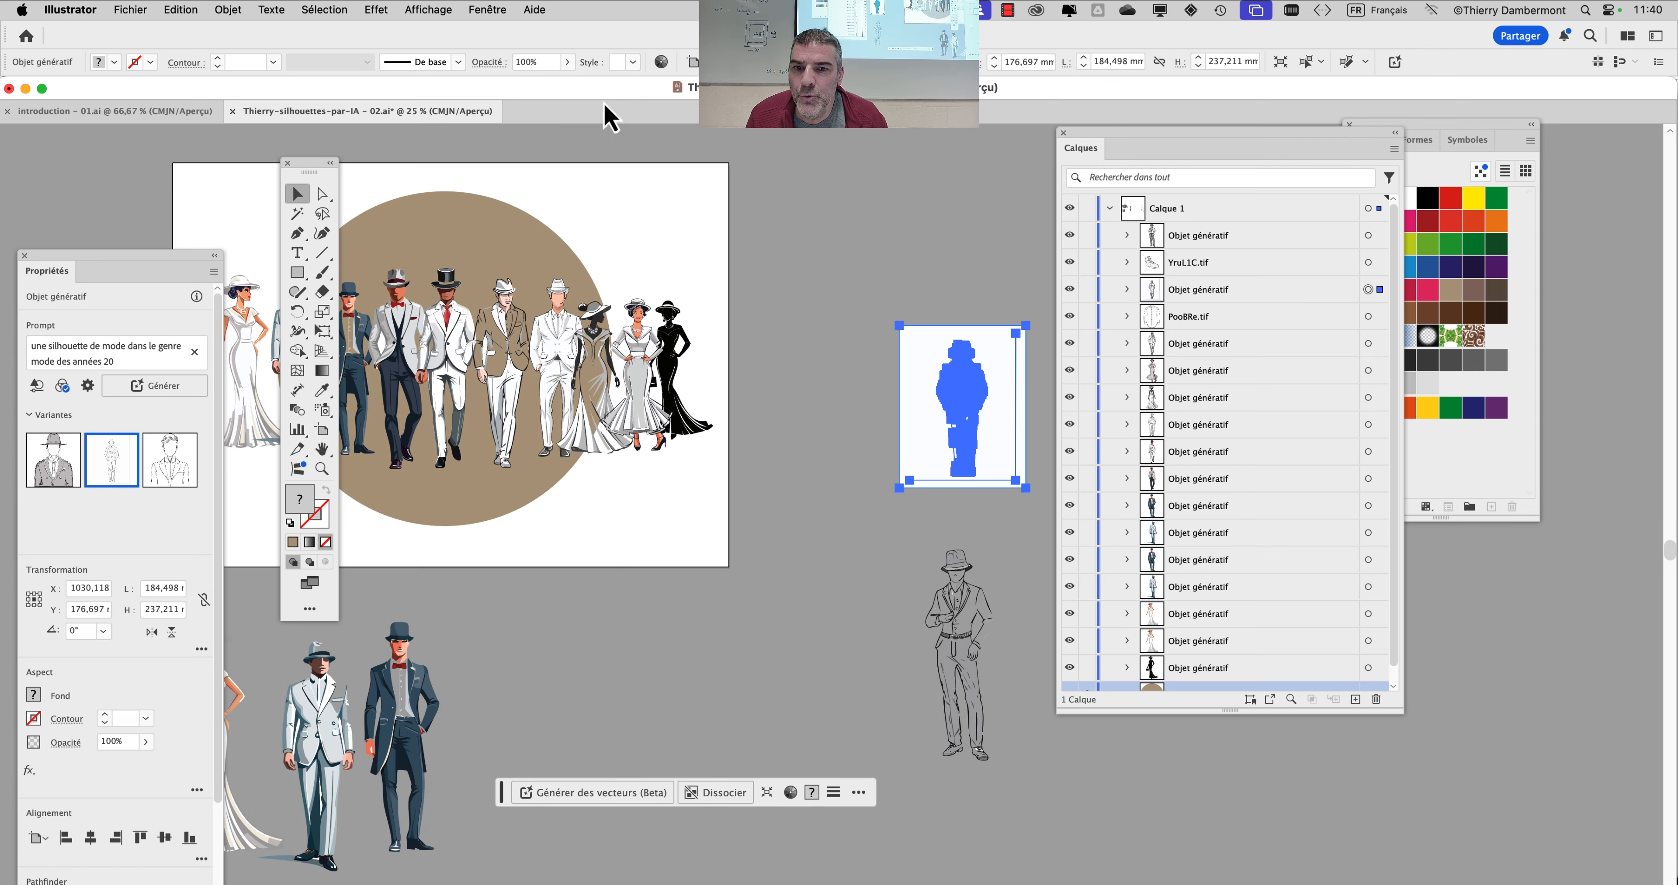
pyautogui.moveTo(672, 569); pyautogui.dragTo(311, 503)
pyautogui.scroll(5, 599, 644)
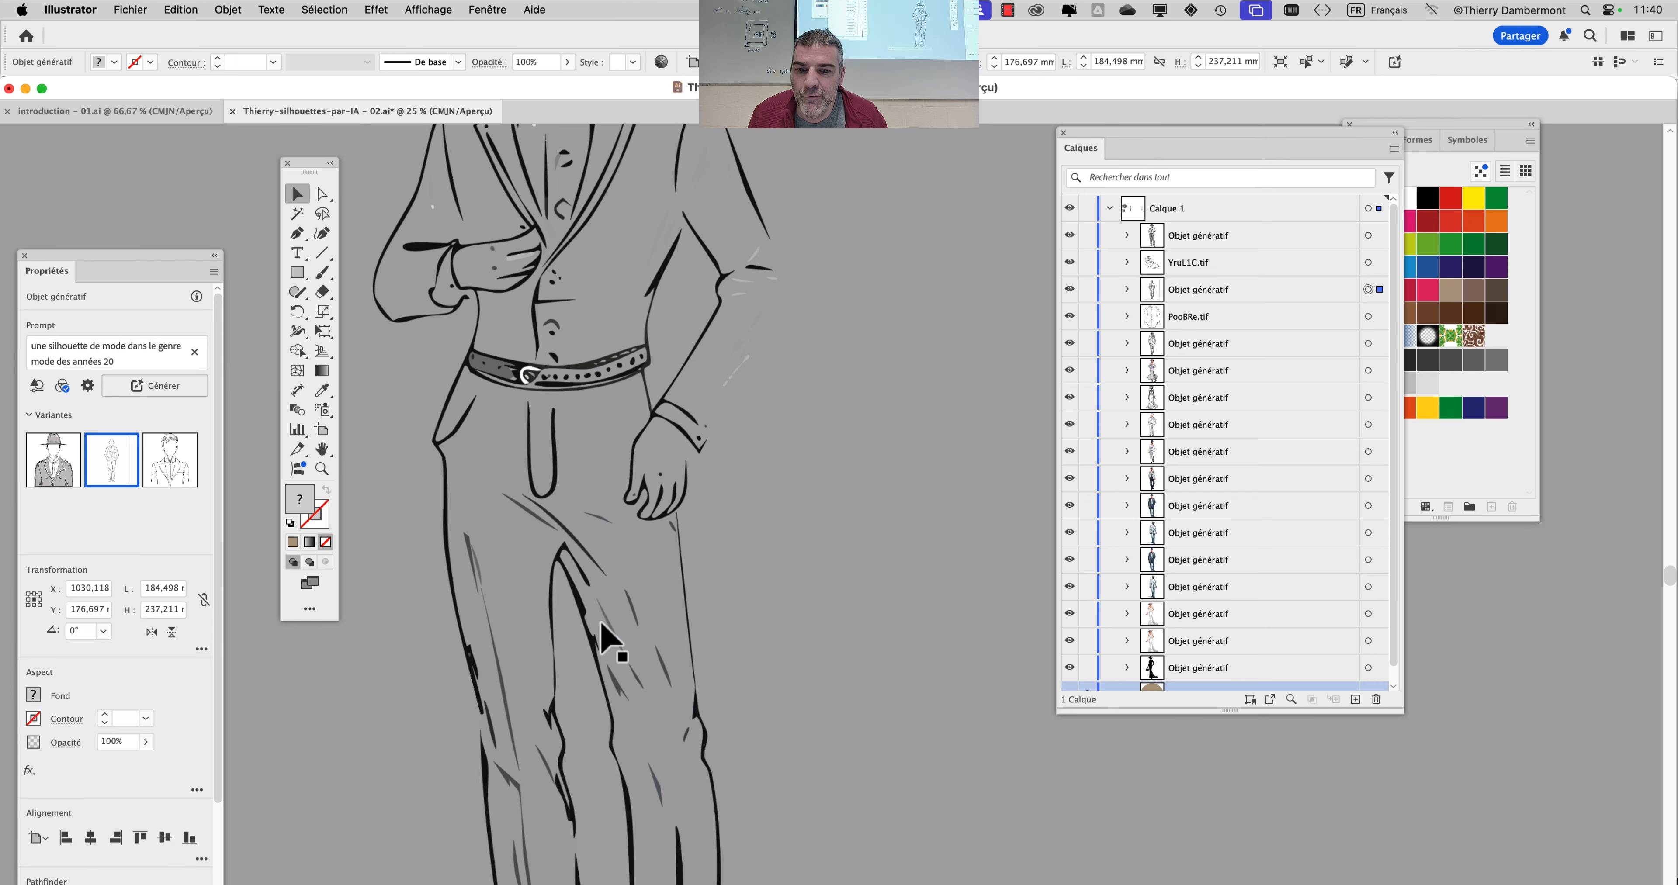
pyautogui.scroll(-3, 600, 622)
pyautogui.moveTo(651, 363); pyautogui.dragTo(648, 562)
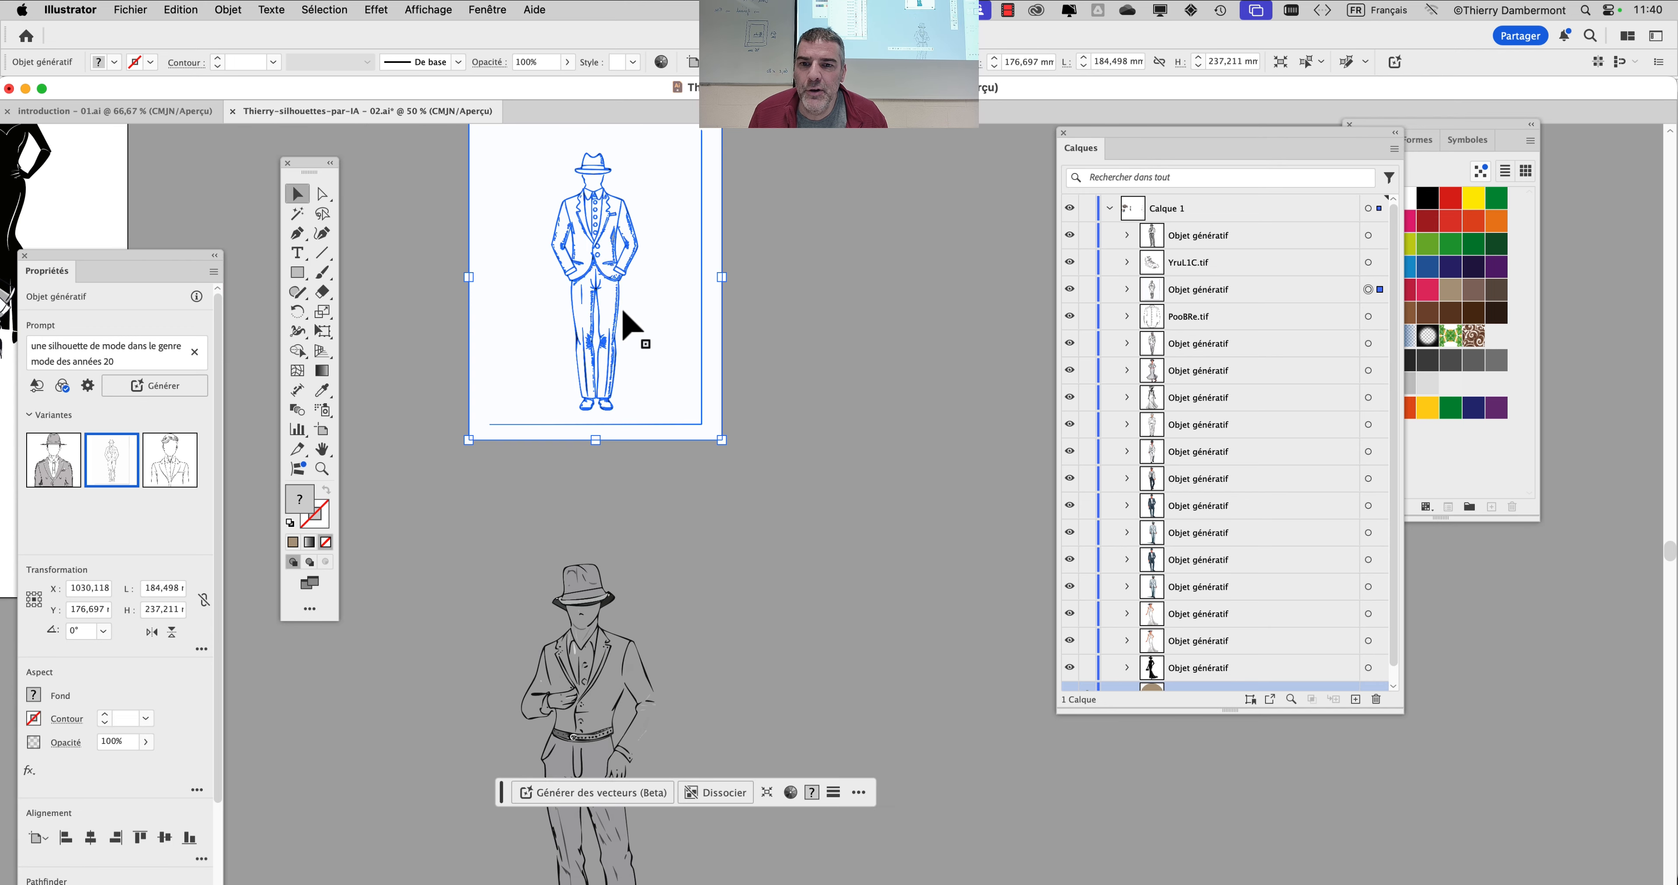
pyautogui.moveTo(590, 290); pyautogui.dragTo(592, 305)
pyautogui.scroll(1, 602, 291)
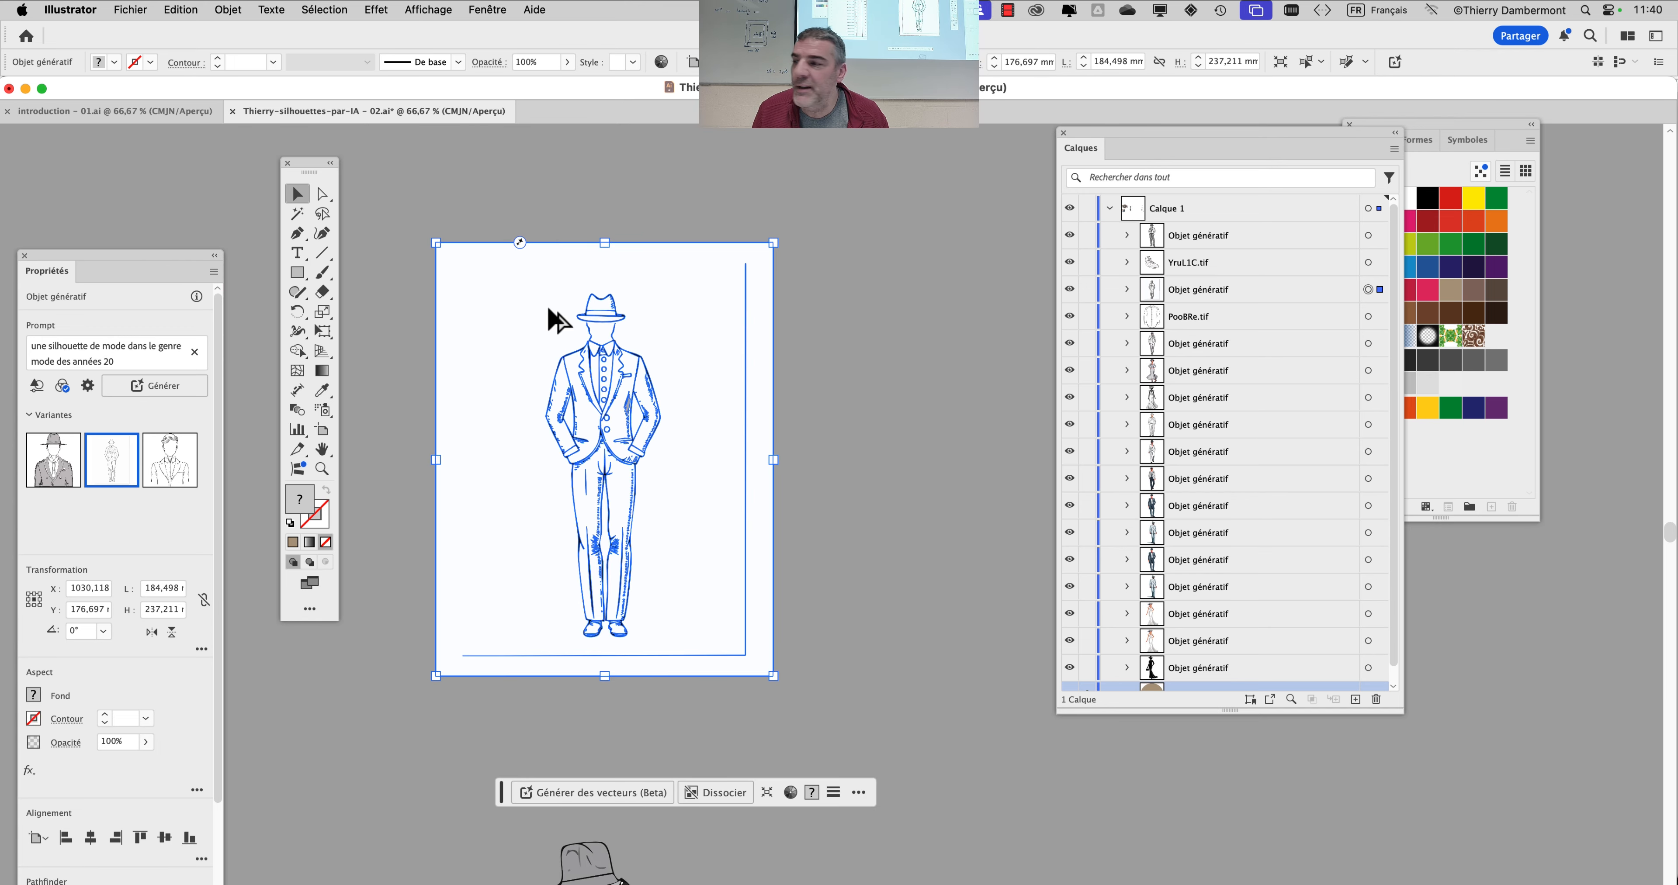
pyautogui.scroll(2, 554, 322)
pyautogui.moveTo(535, 318); pyautogui.dragTo(554, 254)
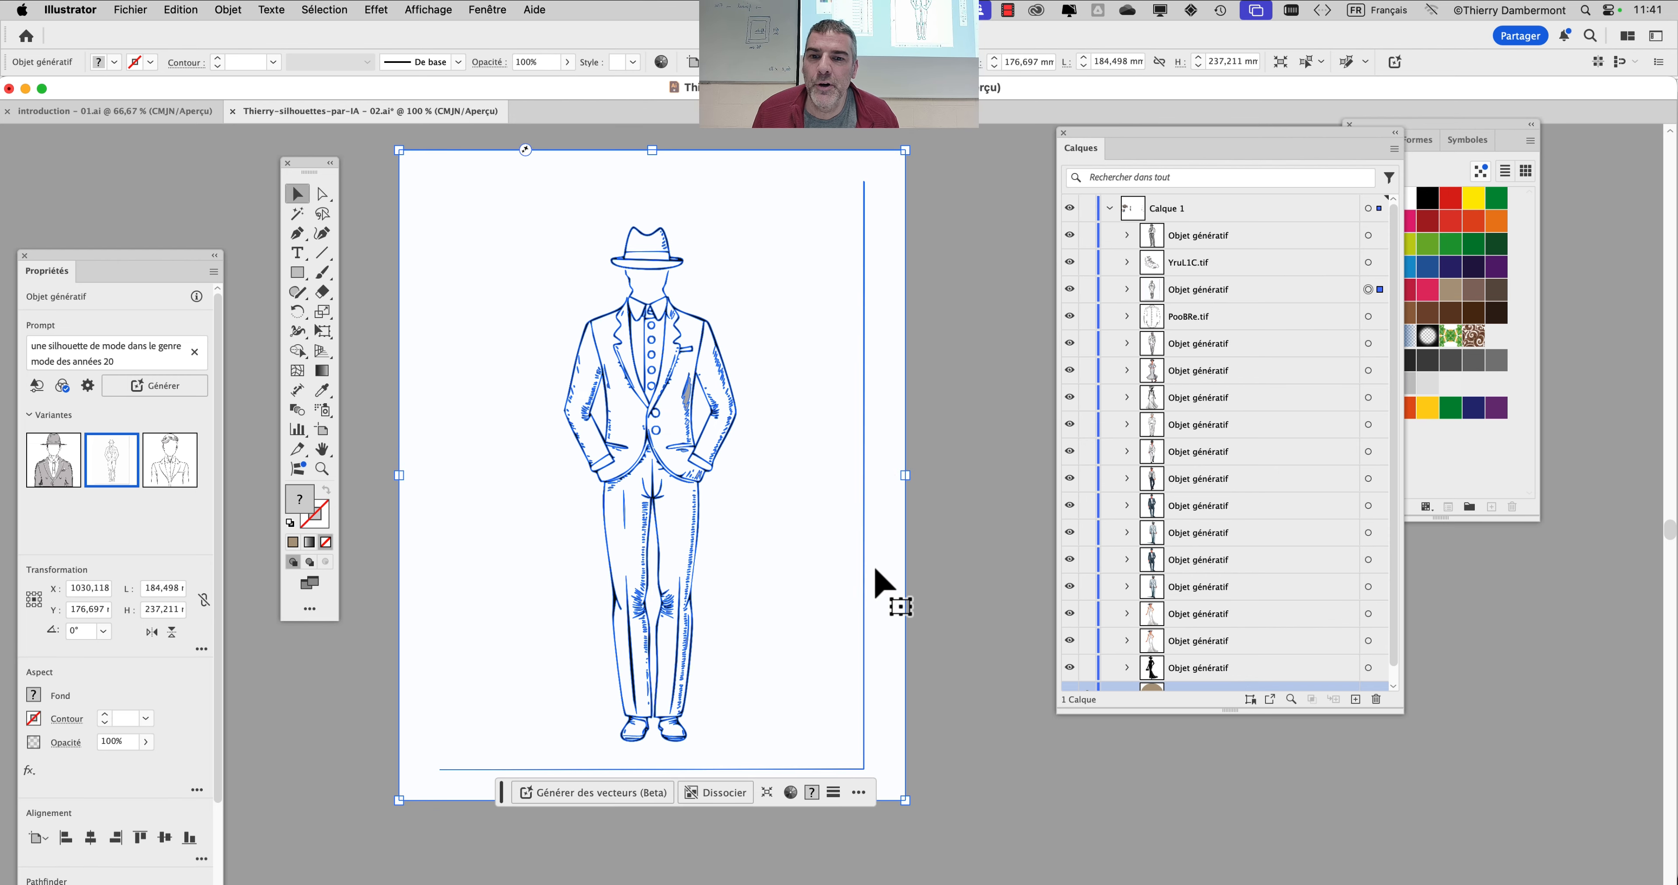
pyautogui.scroll(5, 662, 395)
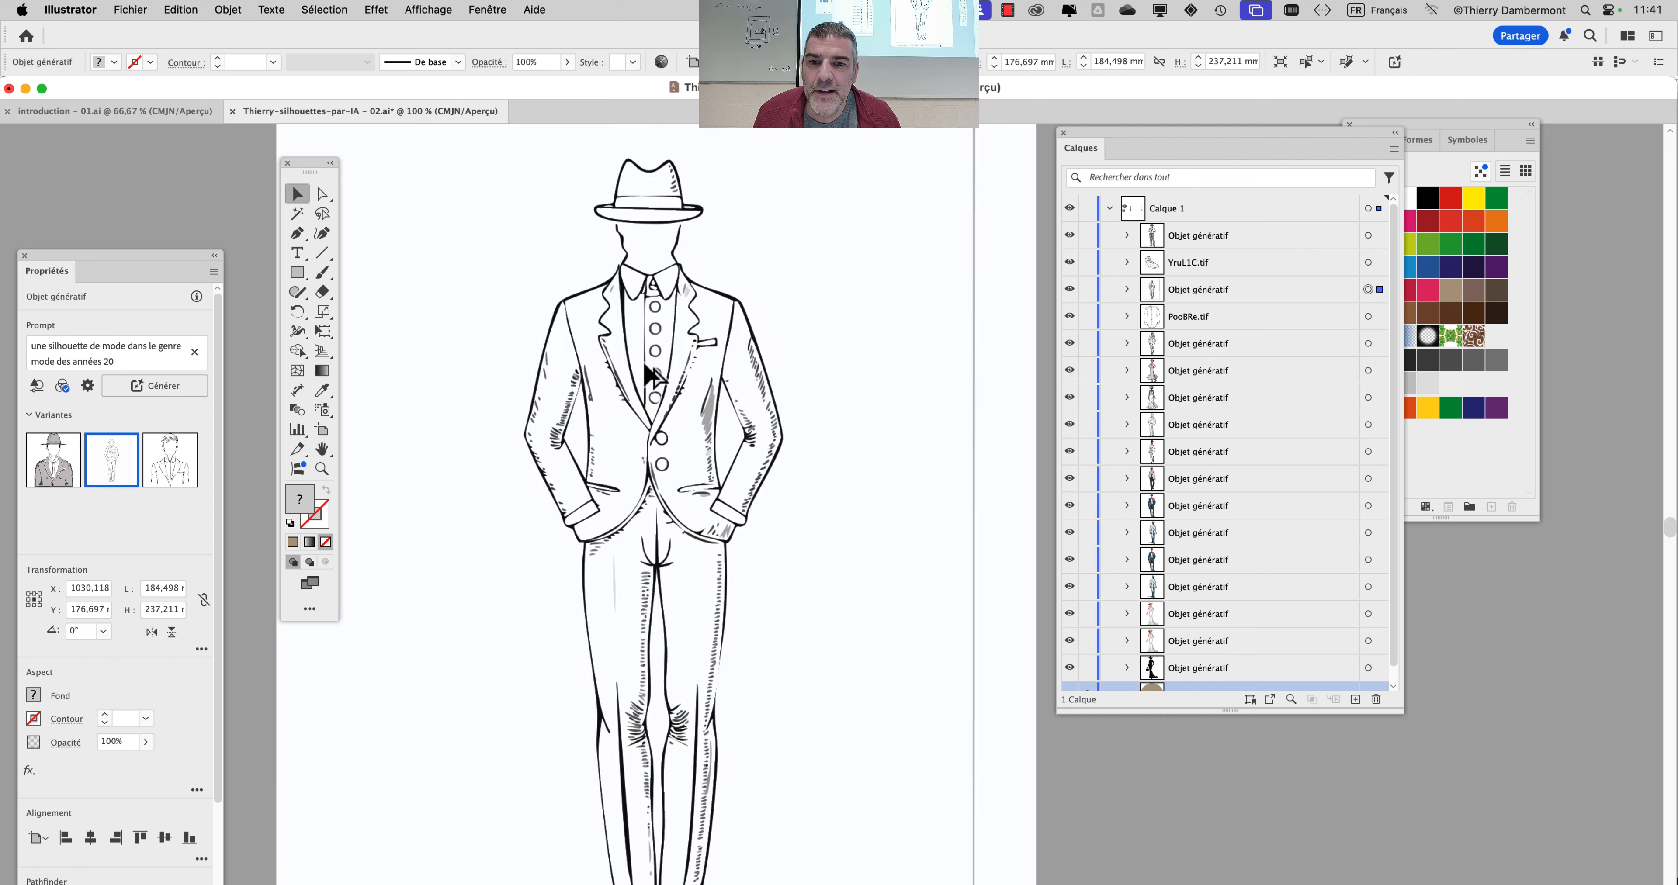
pyautogui.scroll(-5, 651, 378)
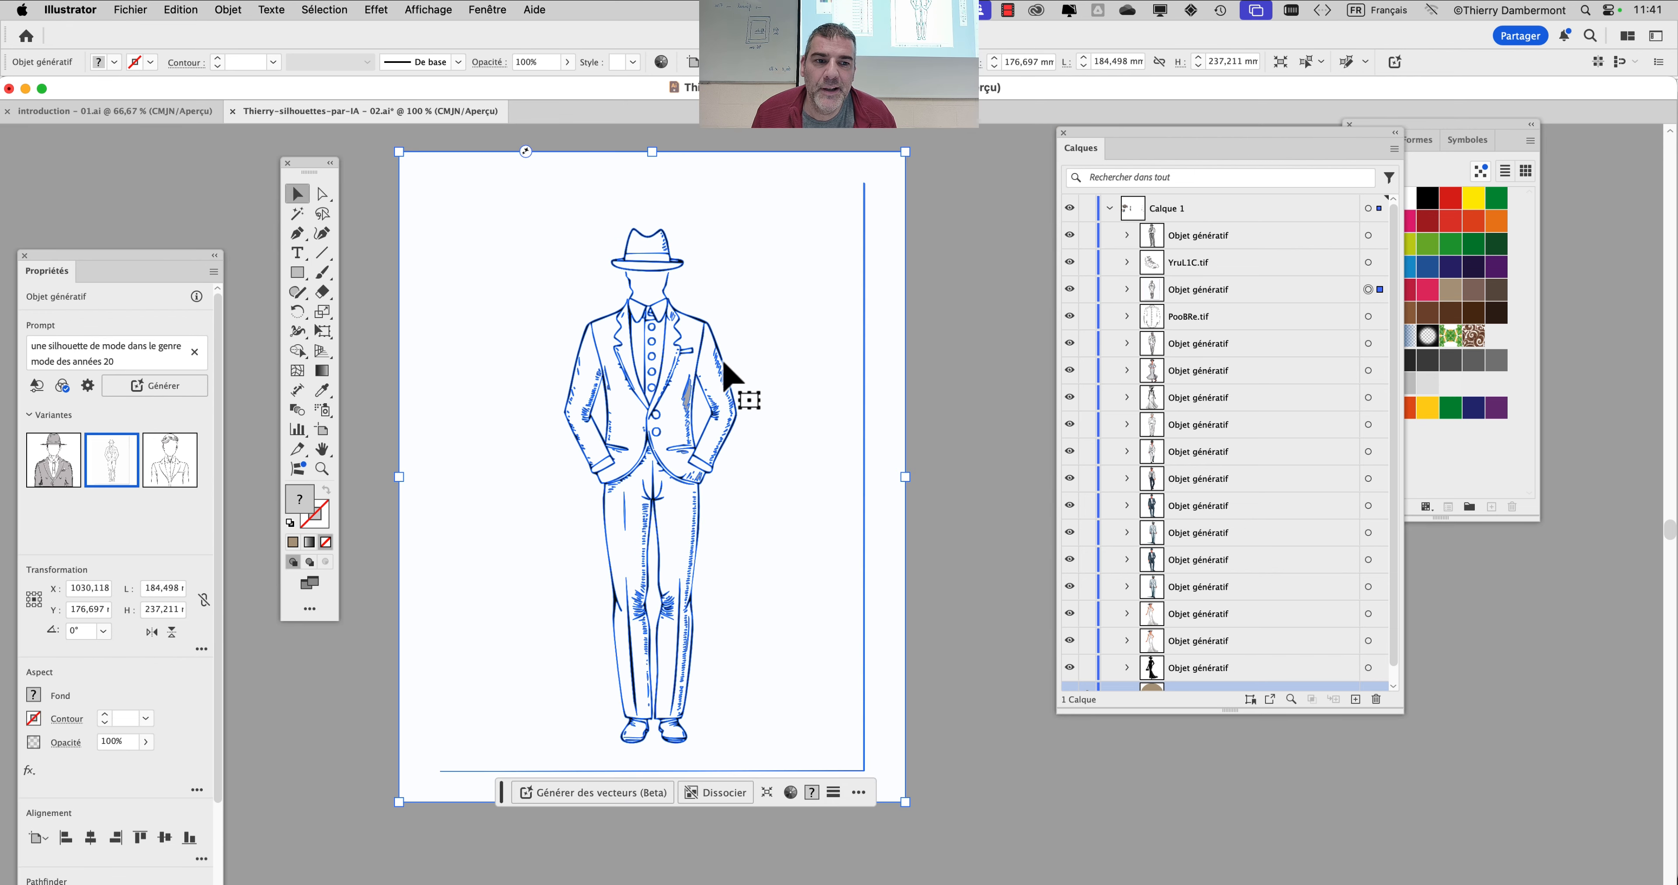
# Delete the suited figure's white background rectangle, picking it with the Group Selection tool (Sélection directe progressive).
pyautogui.click(320, 196)
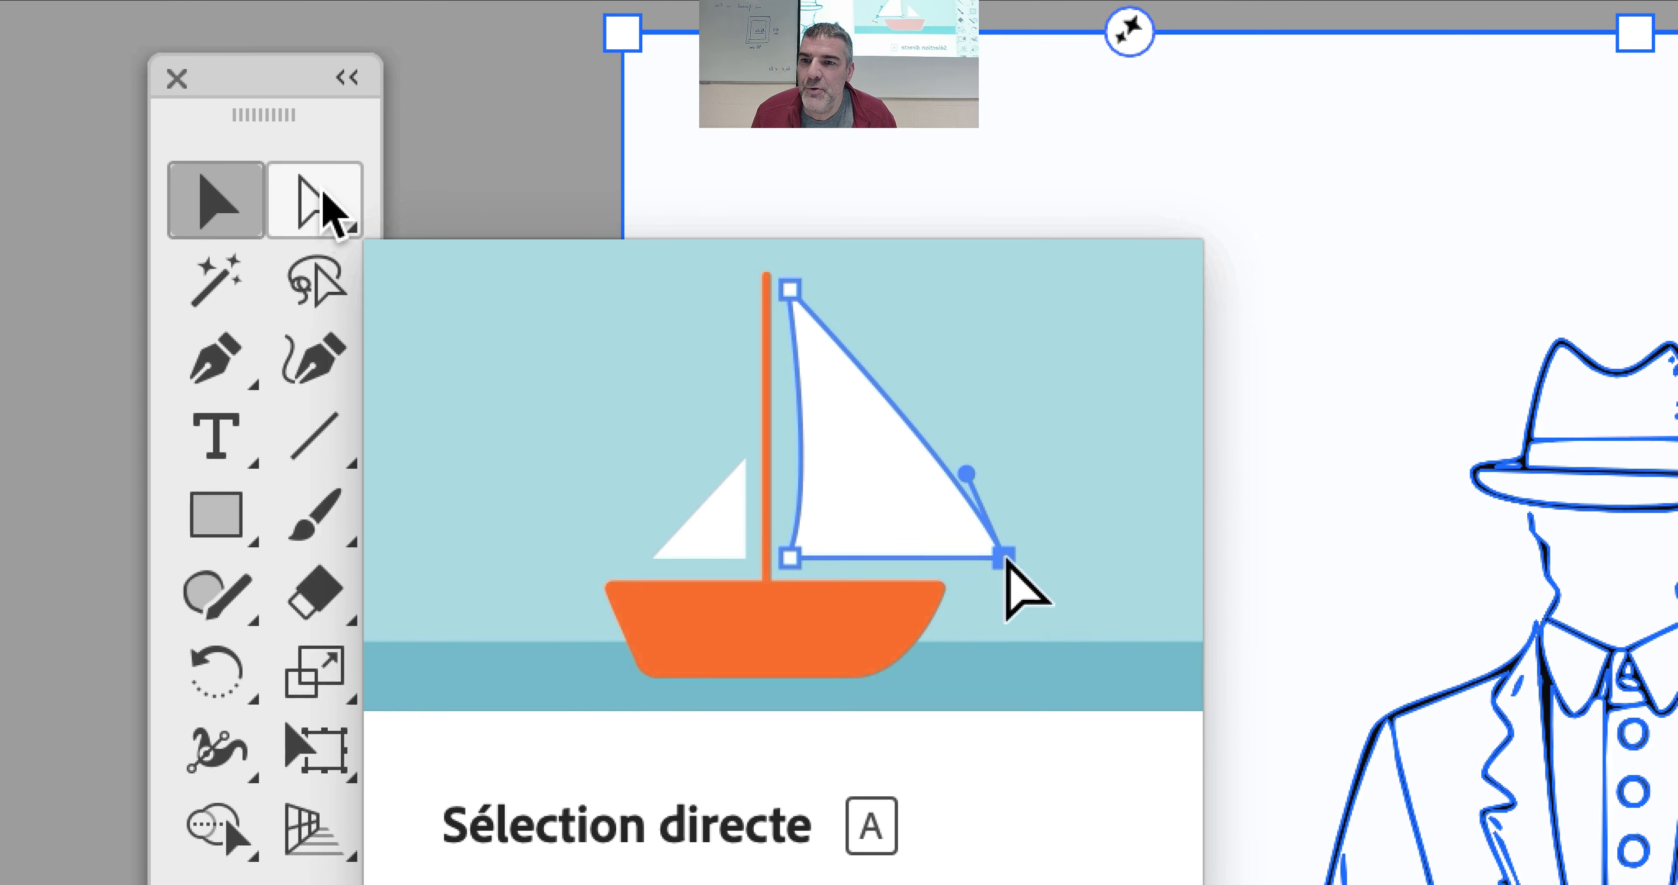
pyautogui.press('alt+super')
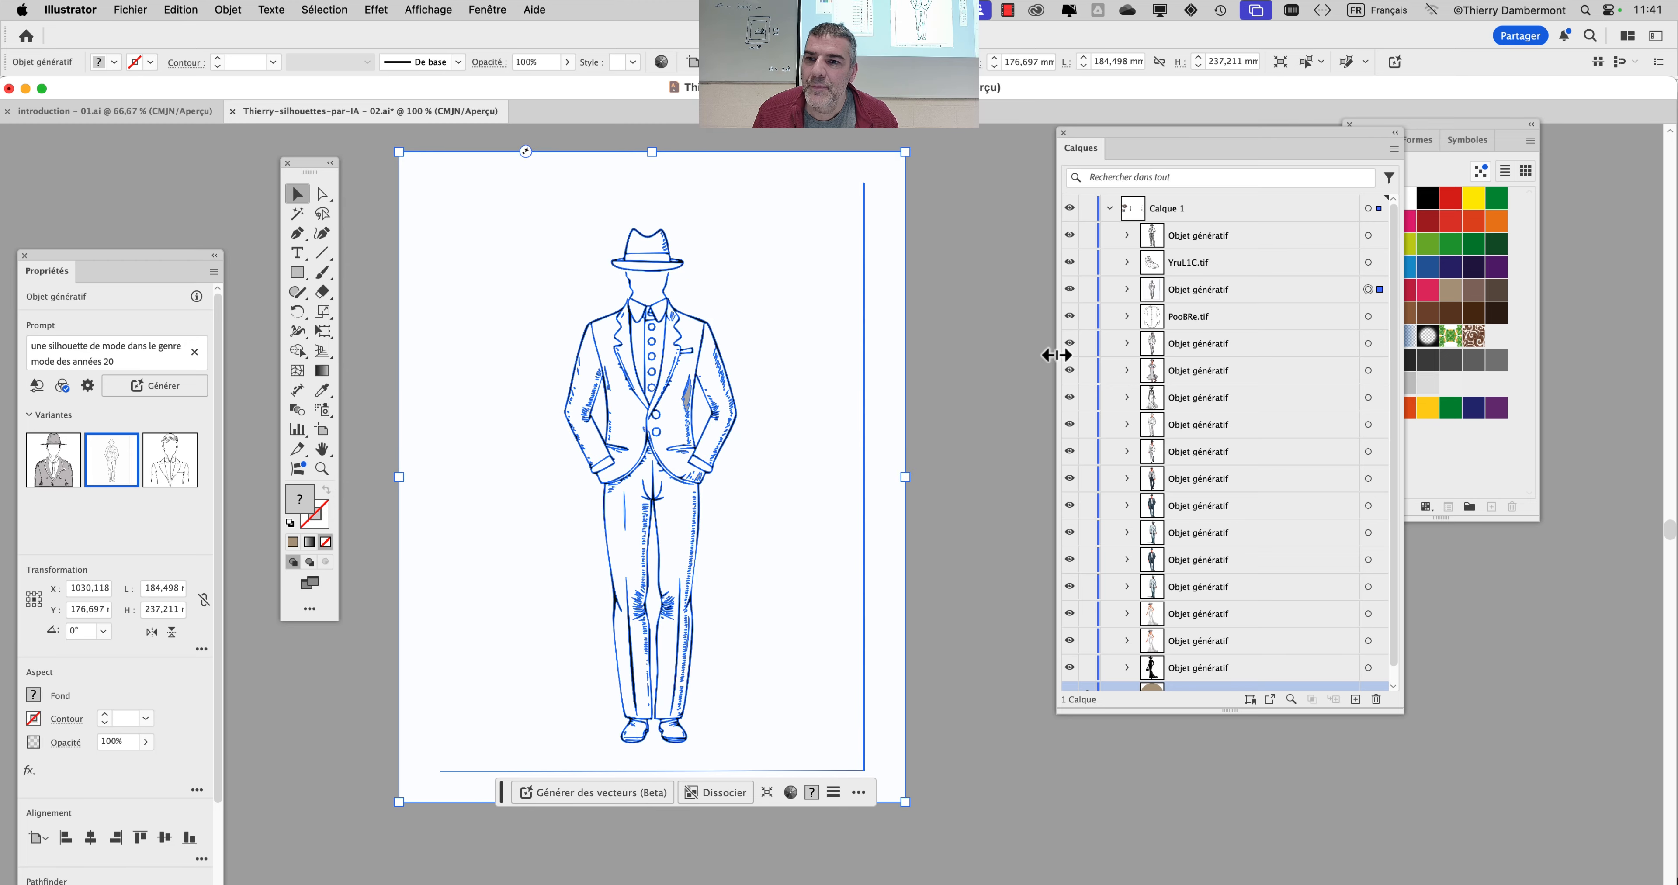
pyautogui.click(321, 194)
pyautogui.click(322, 198)
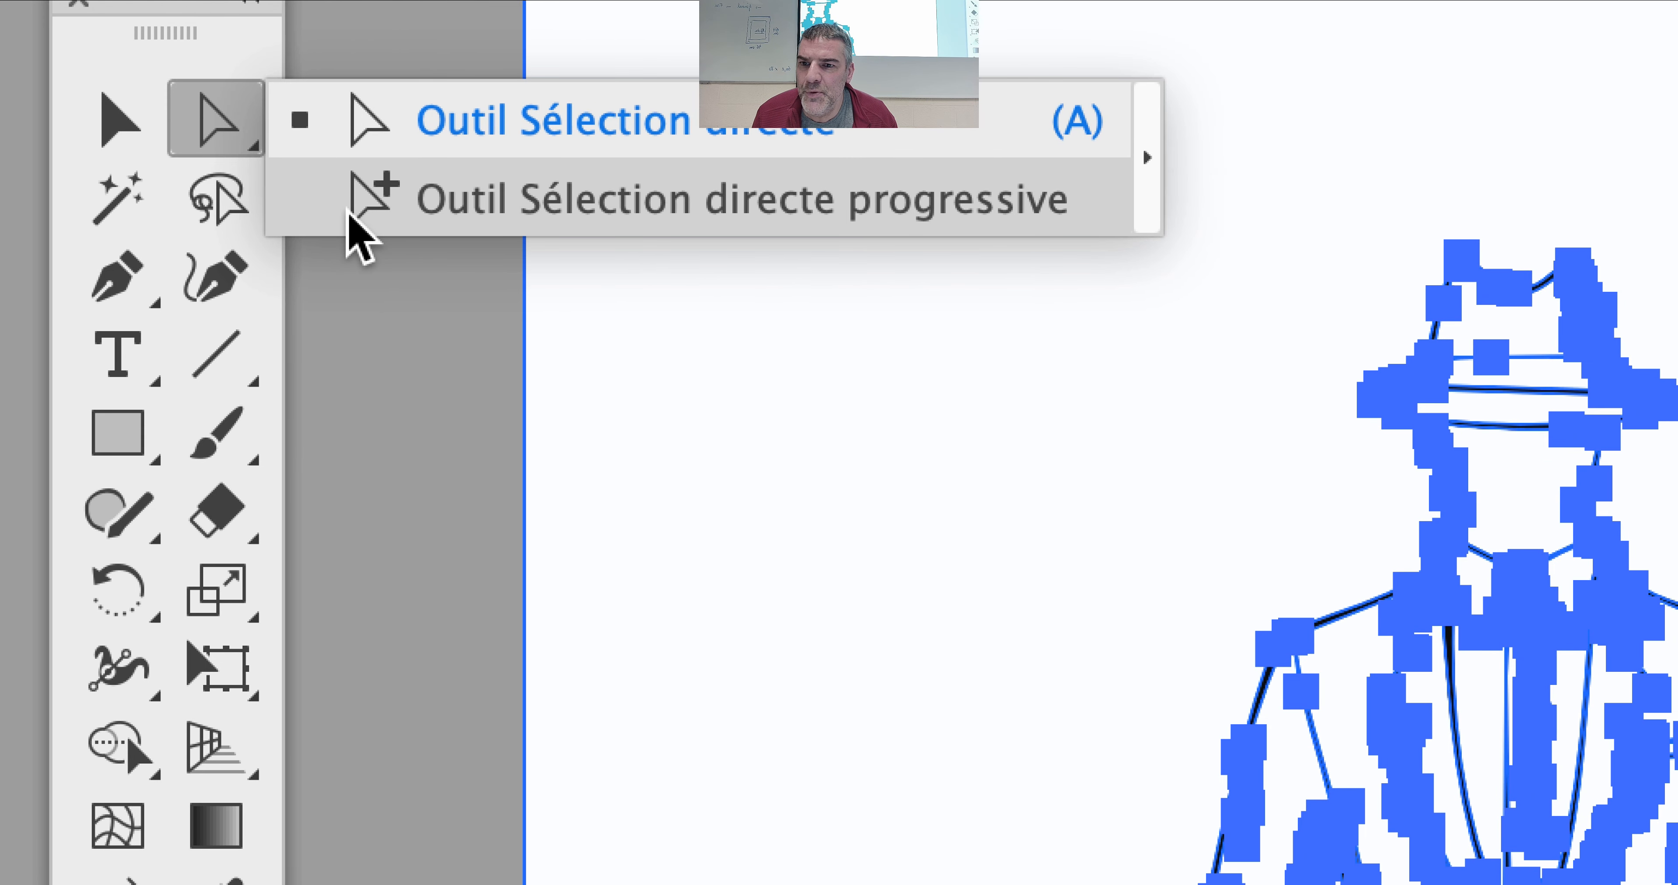
pyautogui.click(349, 219)
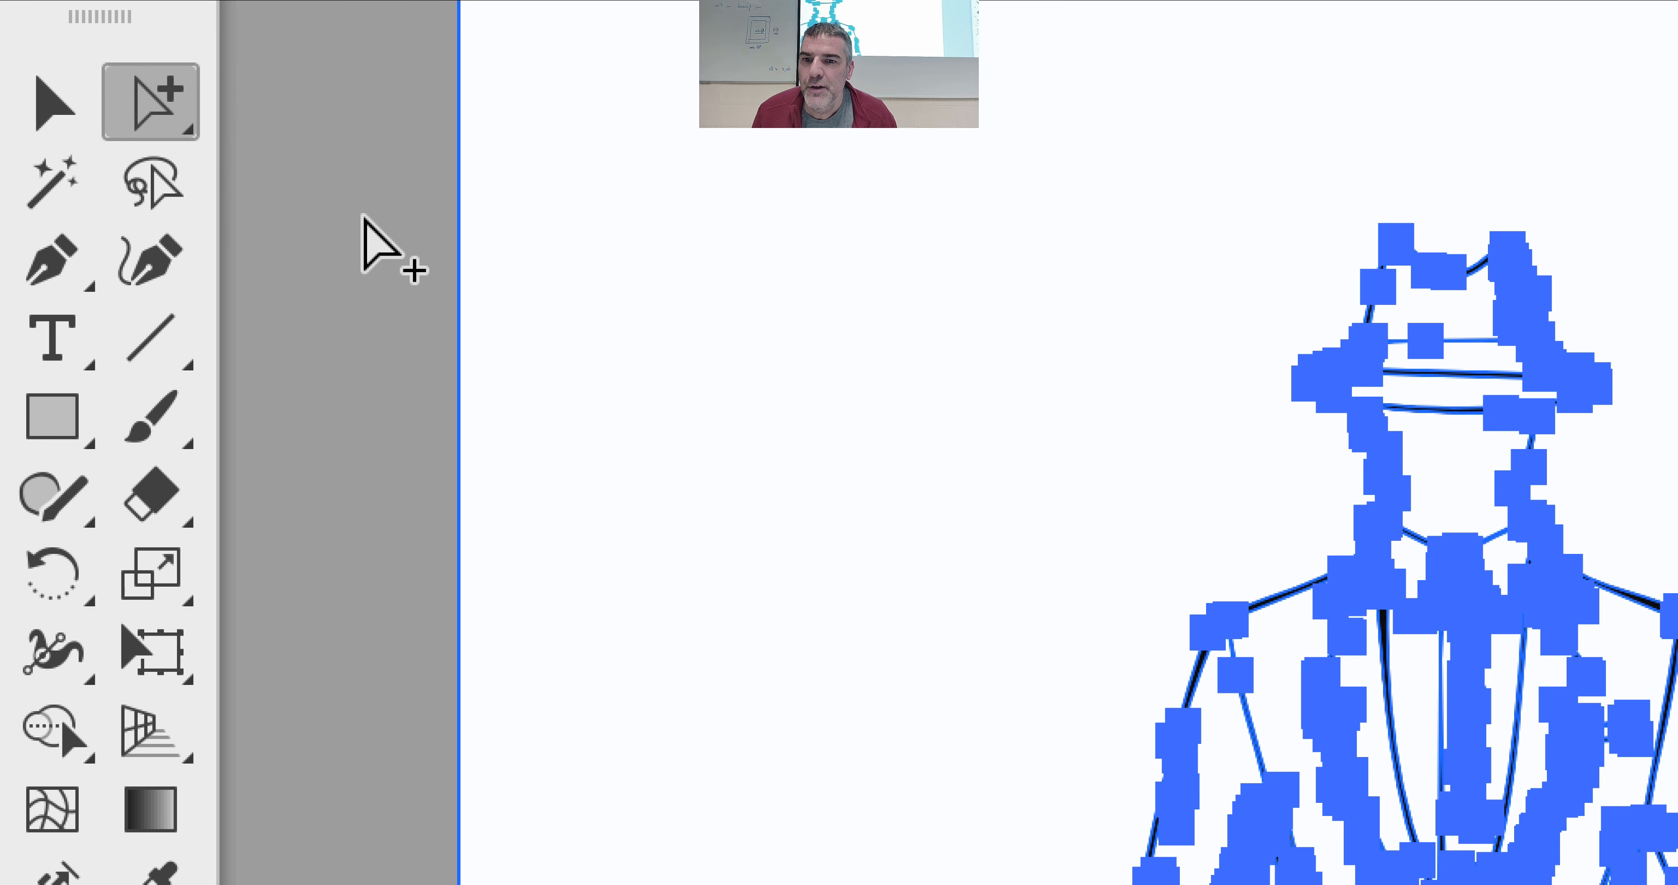
pyautogui.click(428, 234)
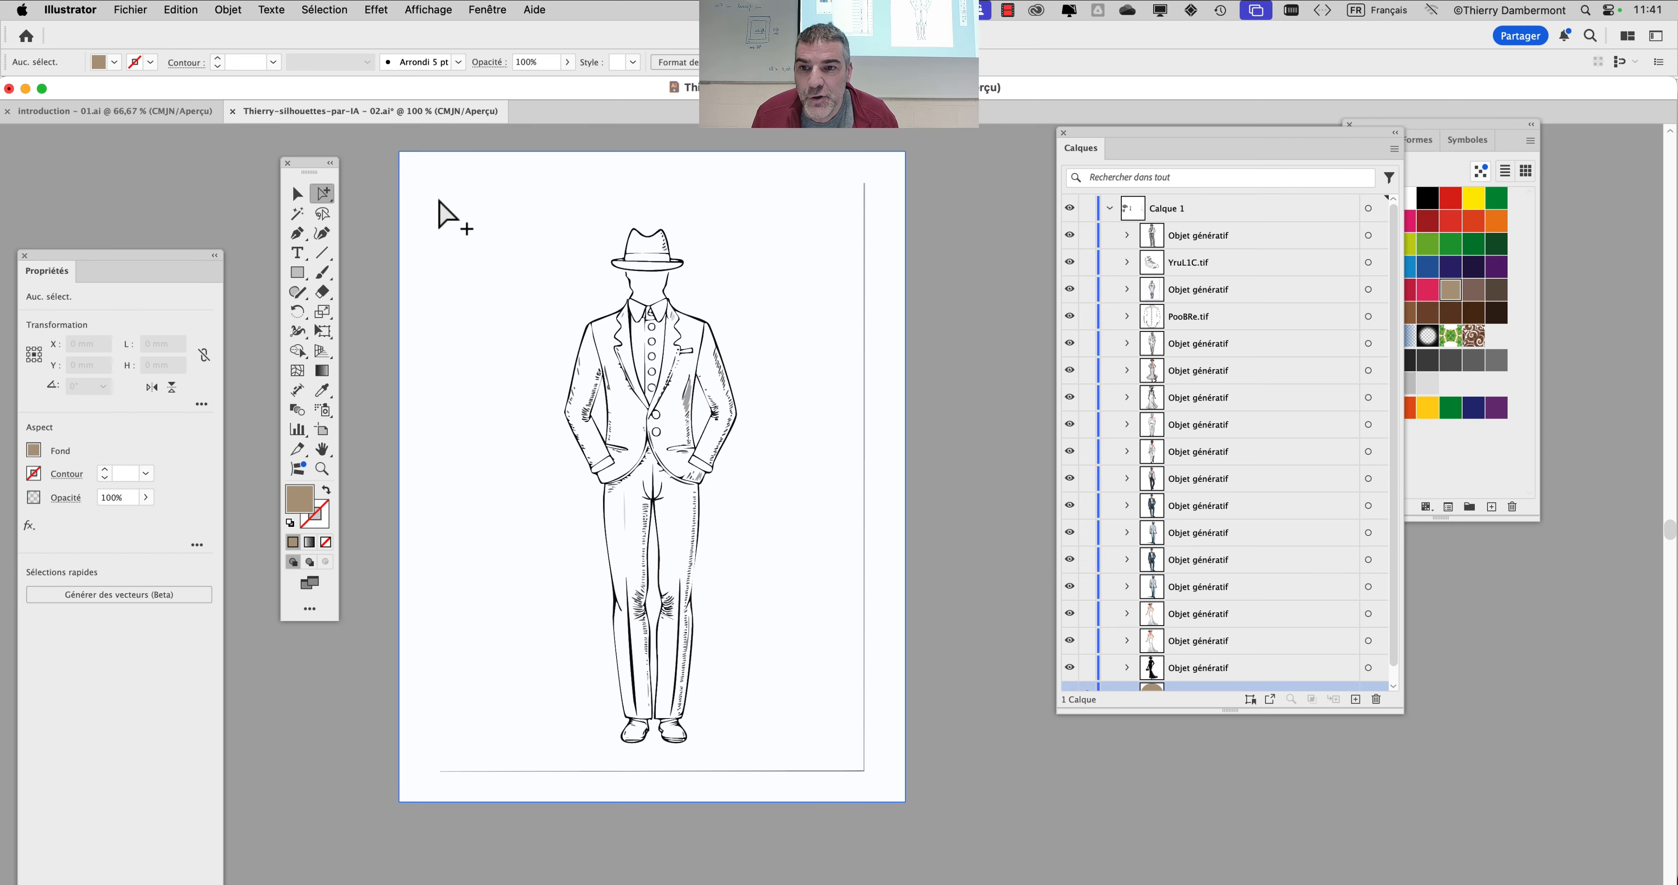
pyautogui.click(605, 113)
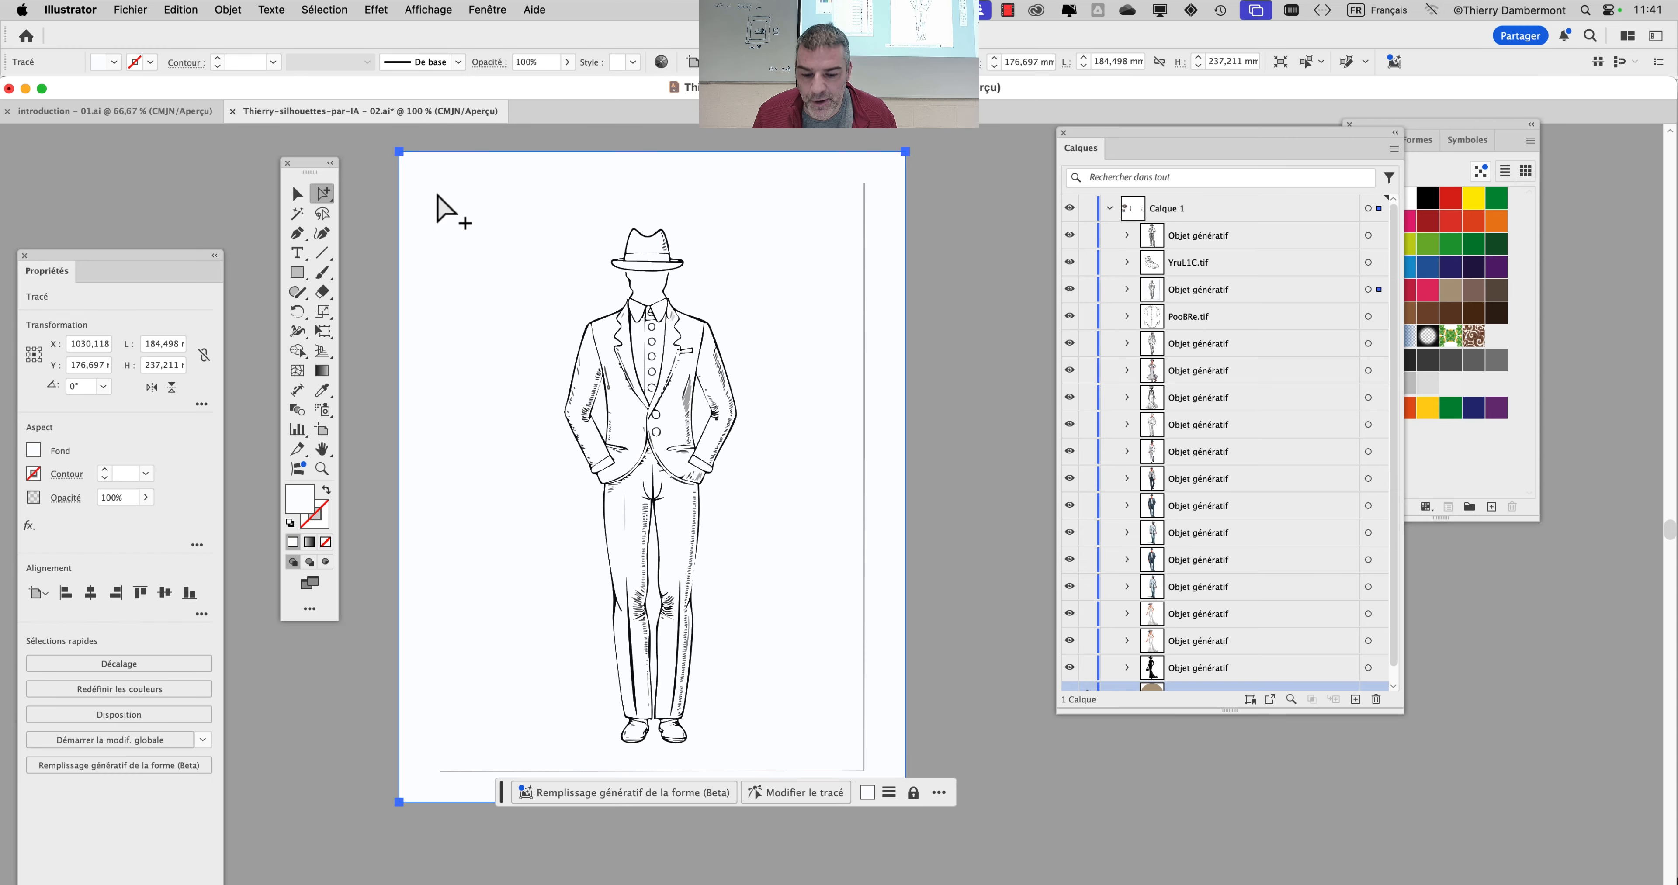
pyautogui.press('Delete')
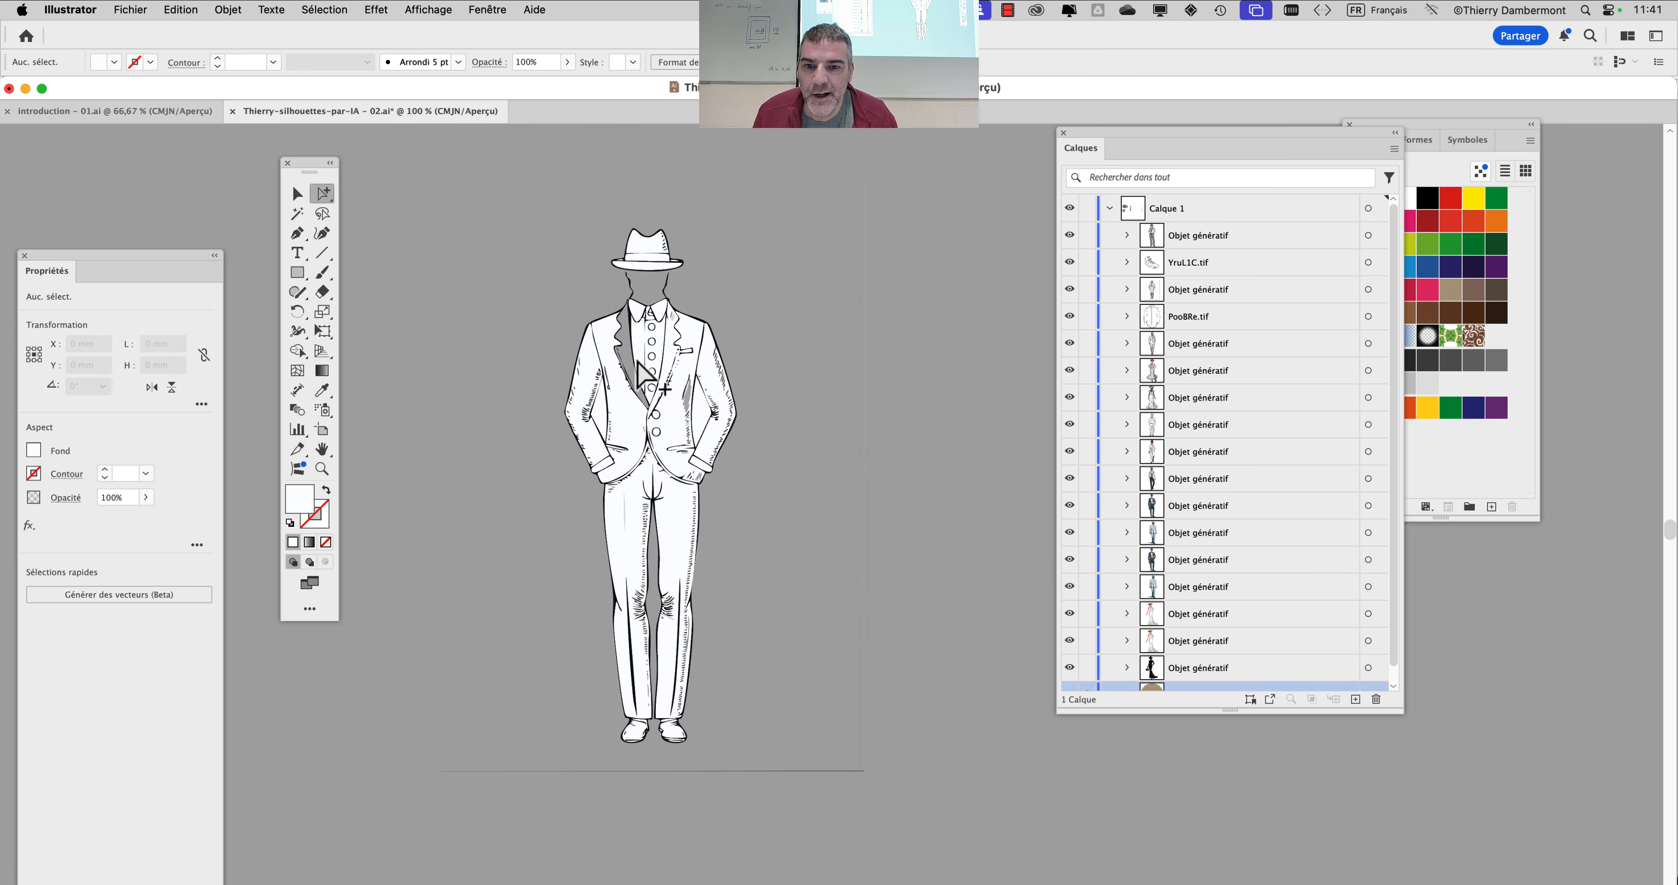
# Try to delete the white shape between the sleeve and the jacket, along with the black silhouette beneath it.
pyautogui.scroll(2, 666, 374)
pyautogui.scroll(3, 674, 384)
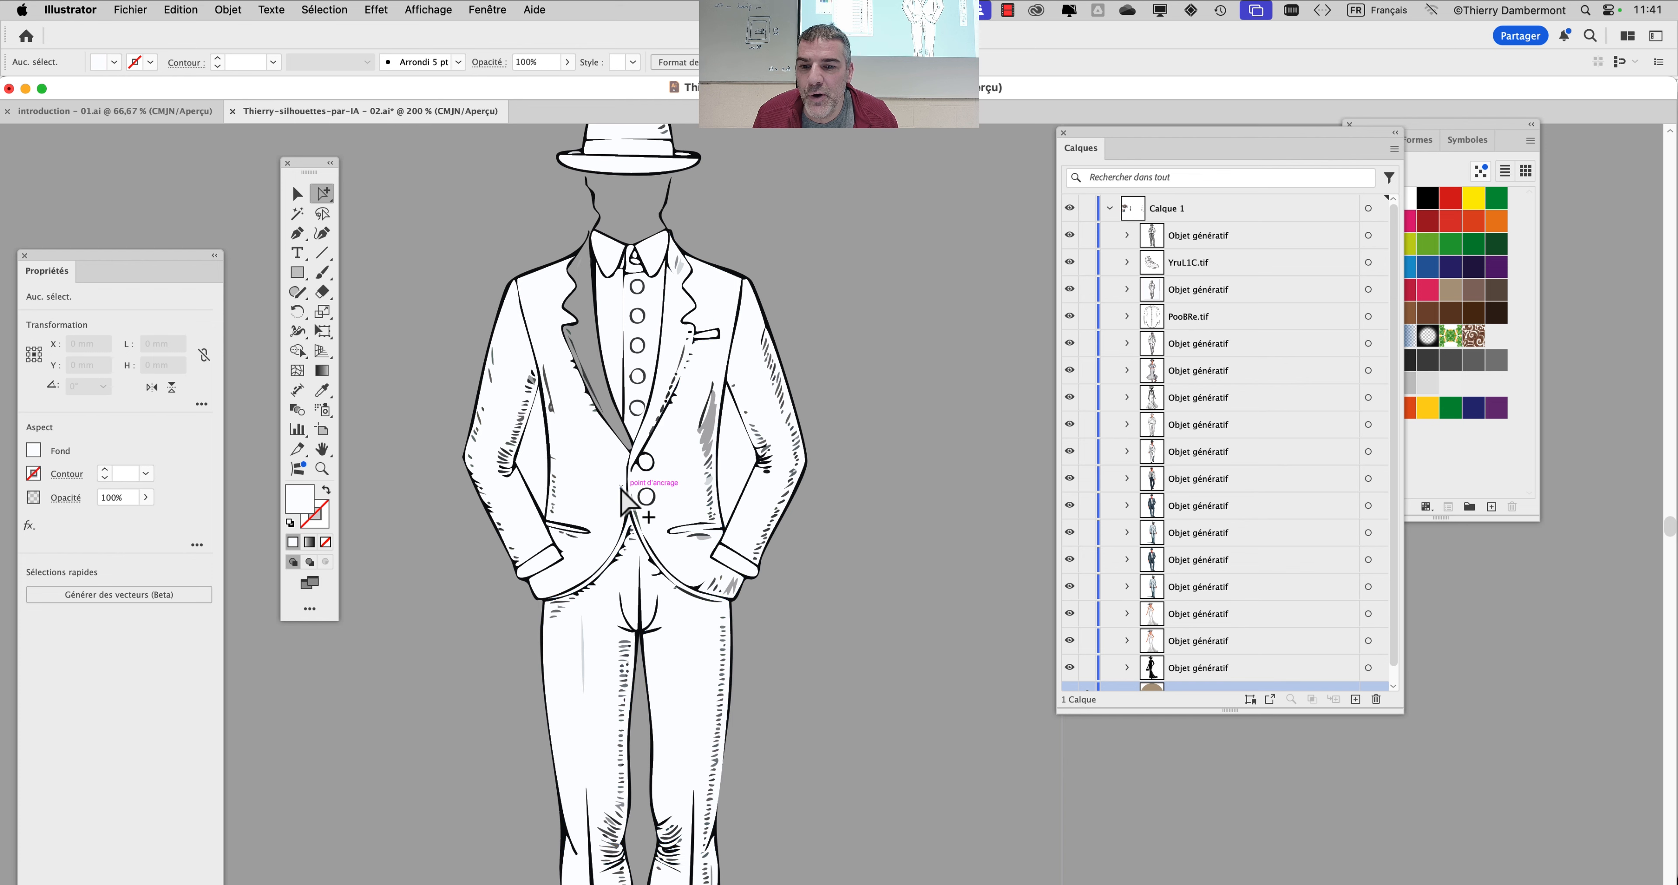
pyautogui.click(530, 366)
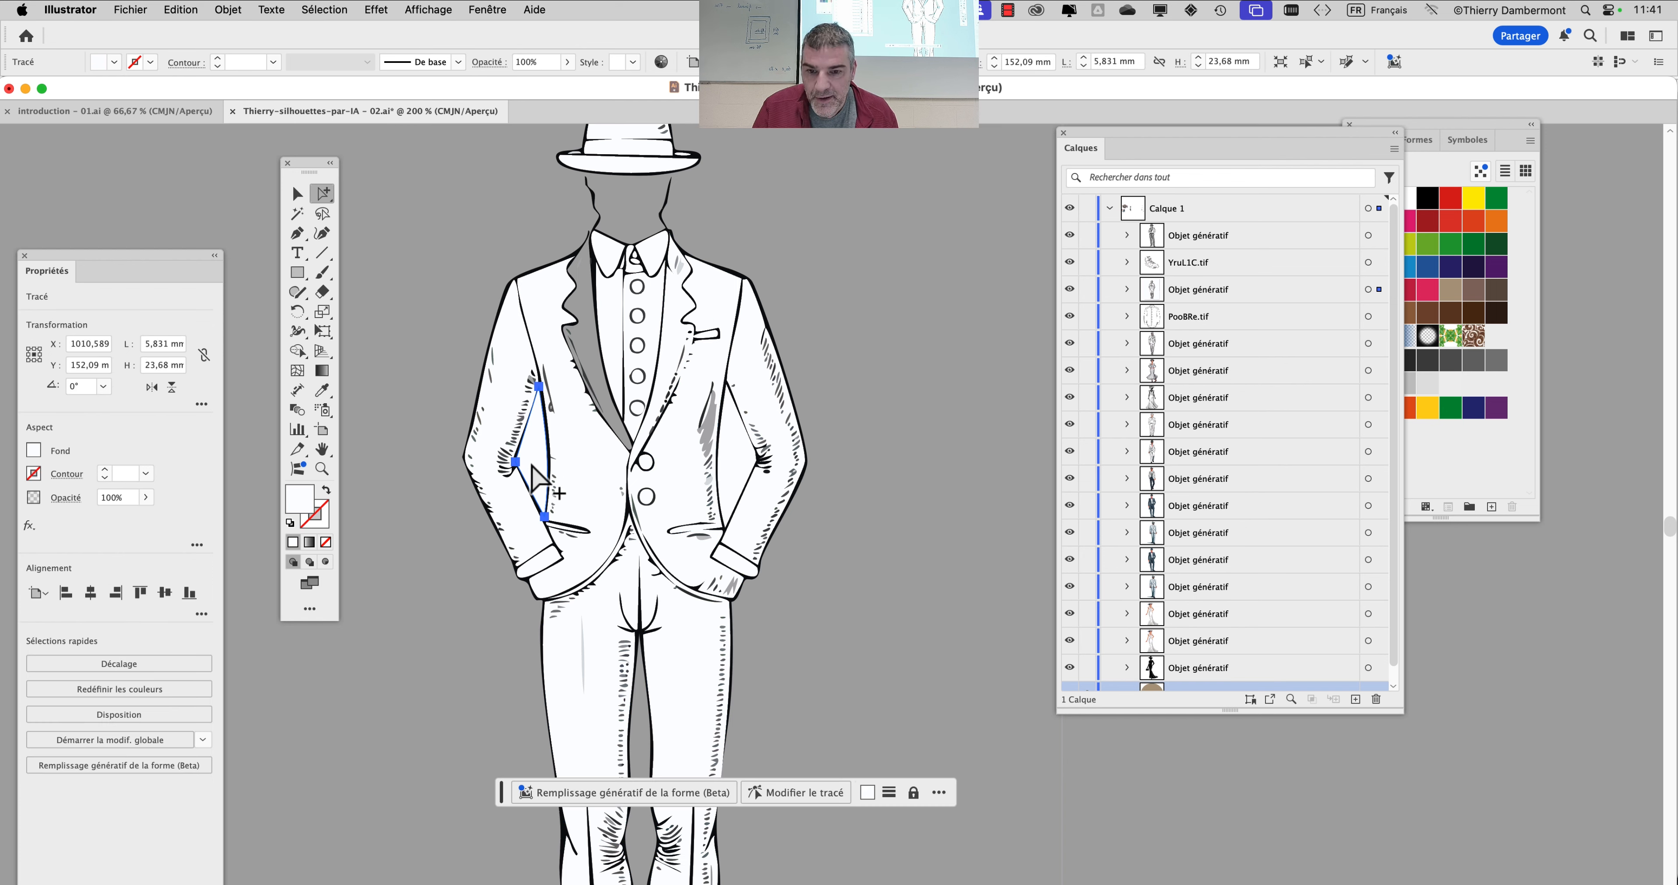
pyautogui.press('Delete')
pyautogui.click(540, 461)
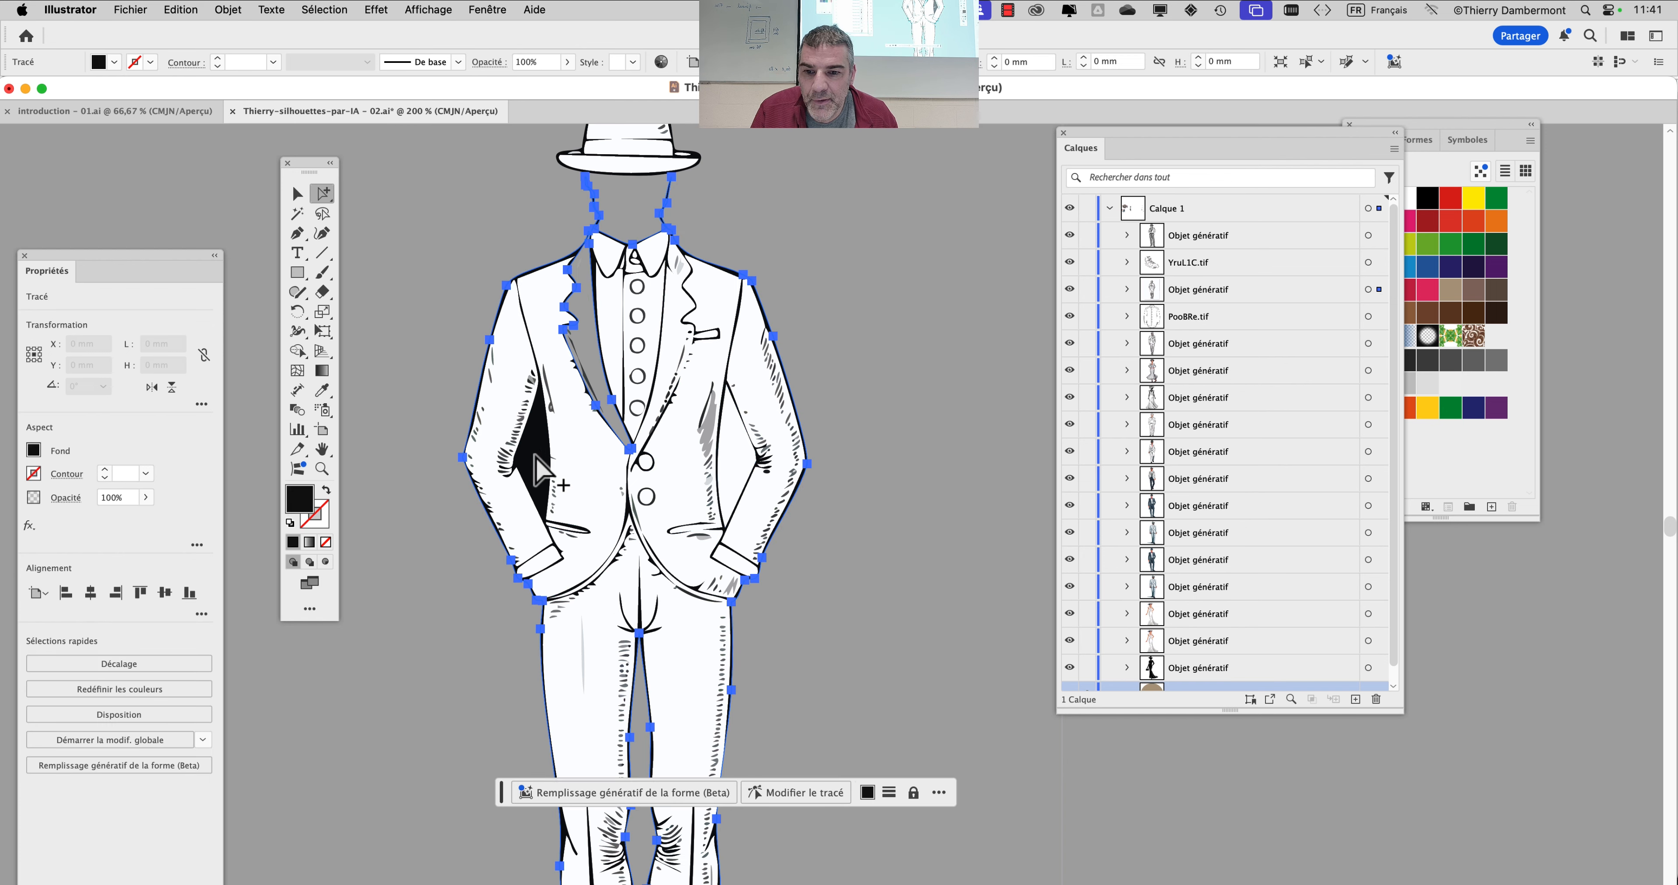
pyautogui.press('Delete')
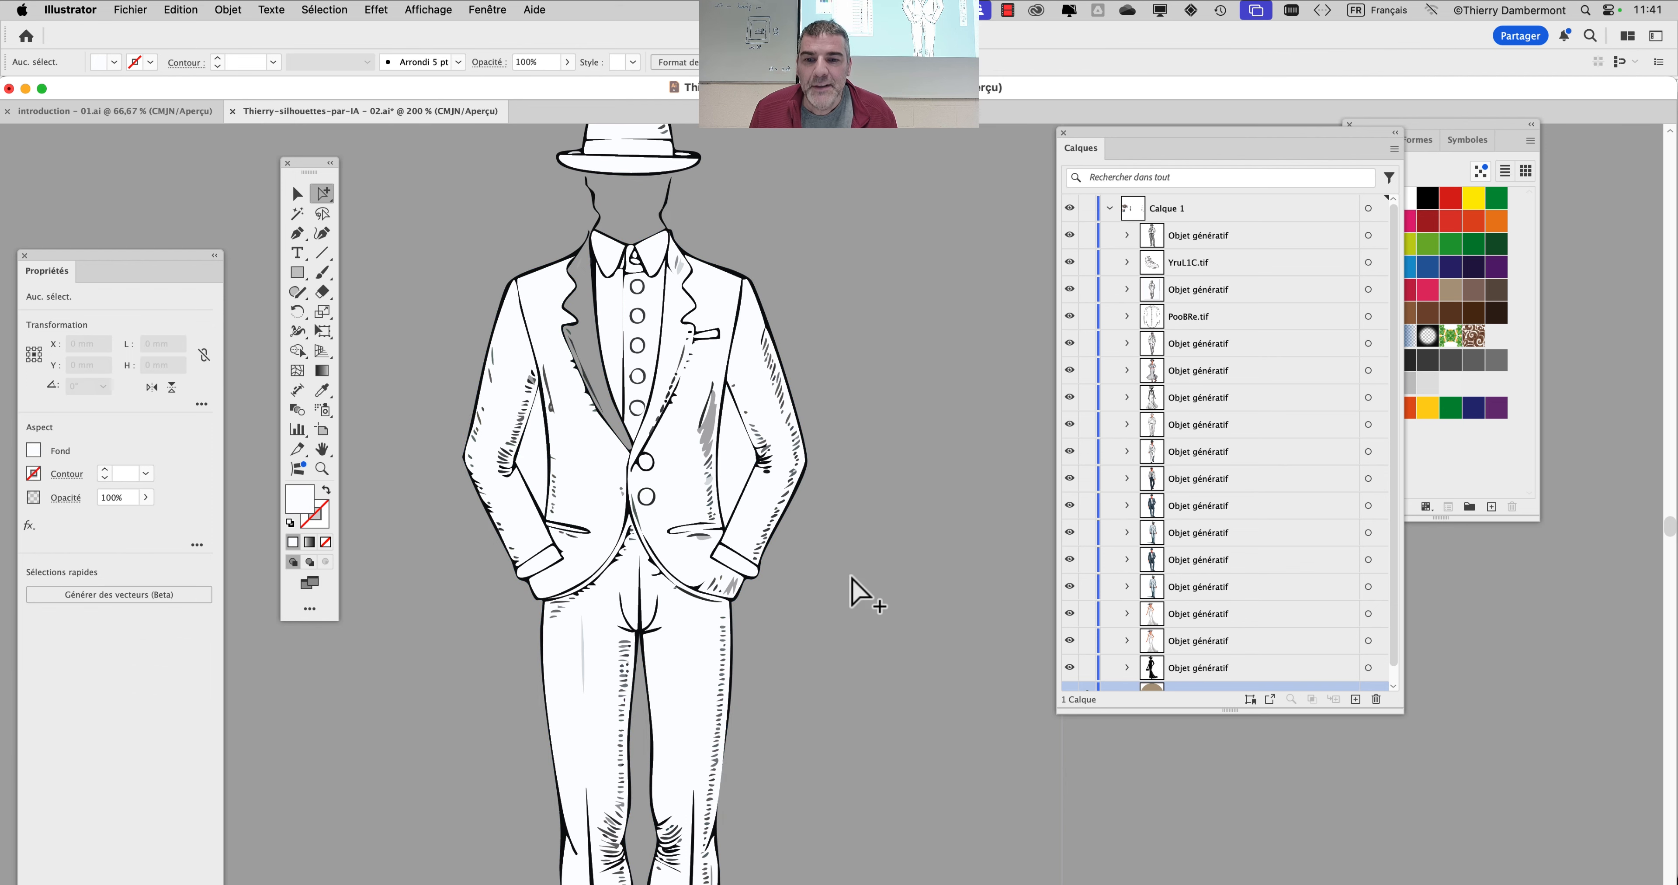
# Delete the stray horizontal and vertical border lines around the suited figure, using outline view to pick the vertical one.
pyautogui.scroll(3, 580, 303)
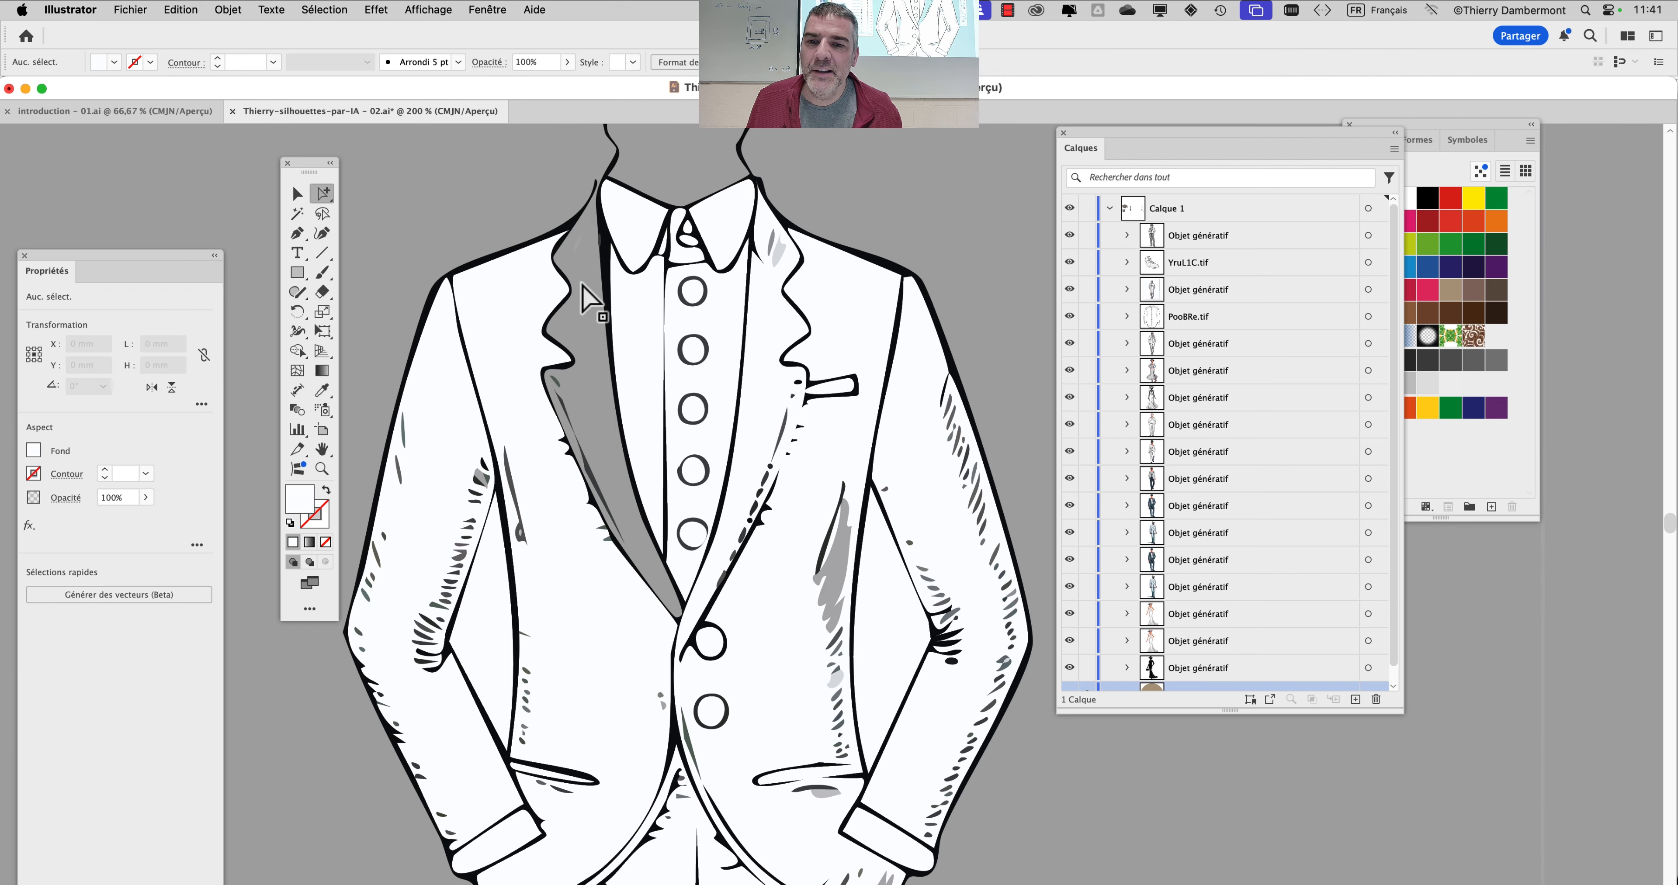
pyautogui.scroll(-5, 581, 306)
pyautogui.scroll(-2, 587, 319)
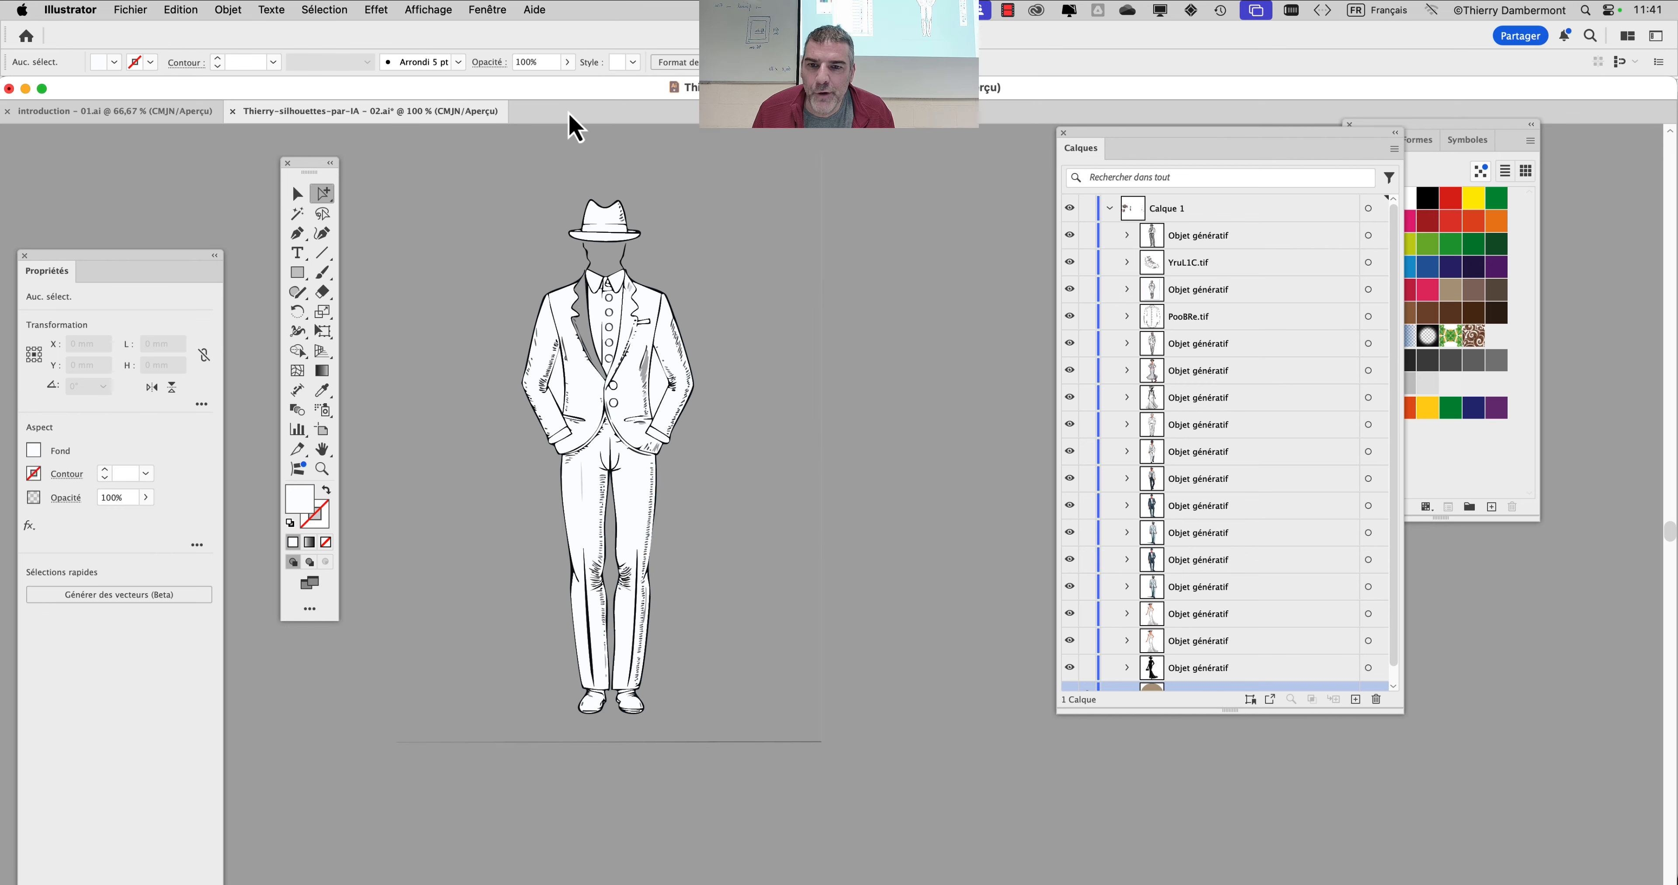
pyautogui.click(755, 742)
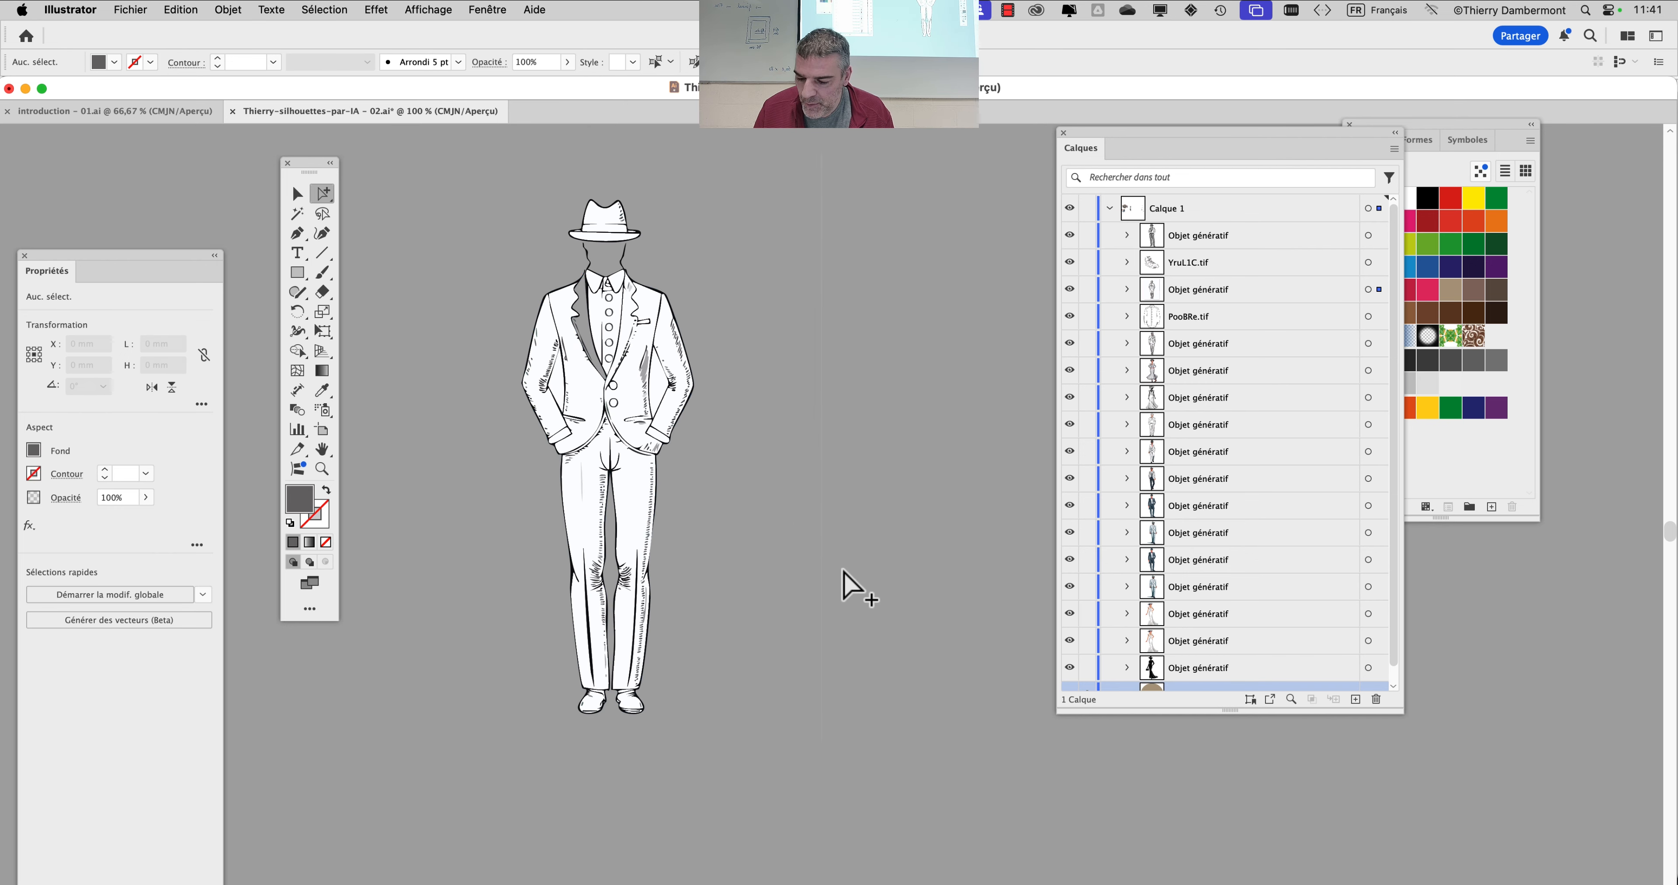
pyautogui.press('super+y')
pyautogui.click(822, 524)
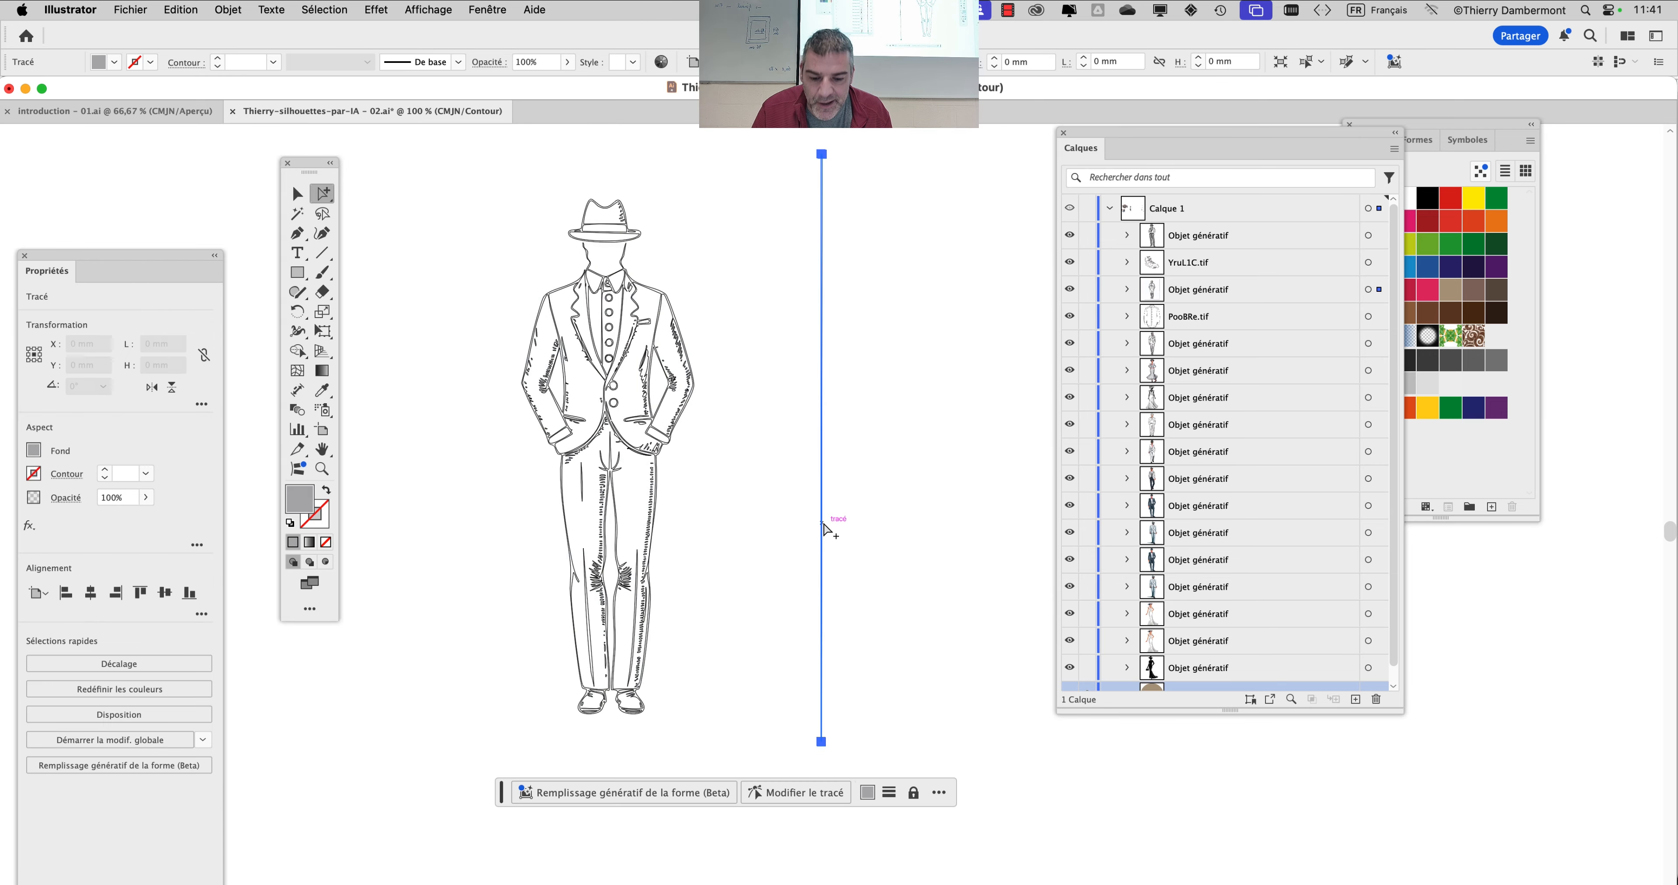
pyautogui.press('Delete')
pyautogui.press('super+y')
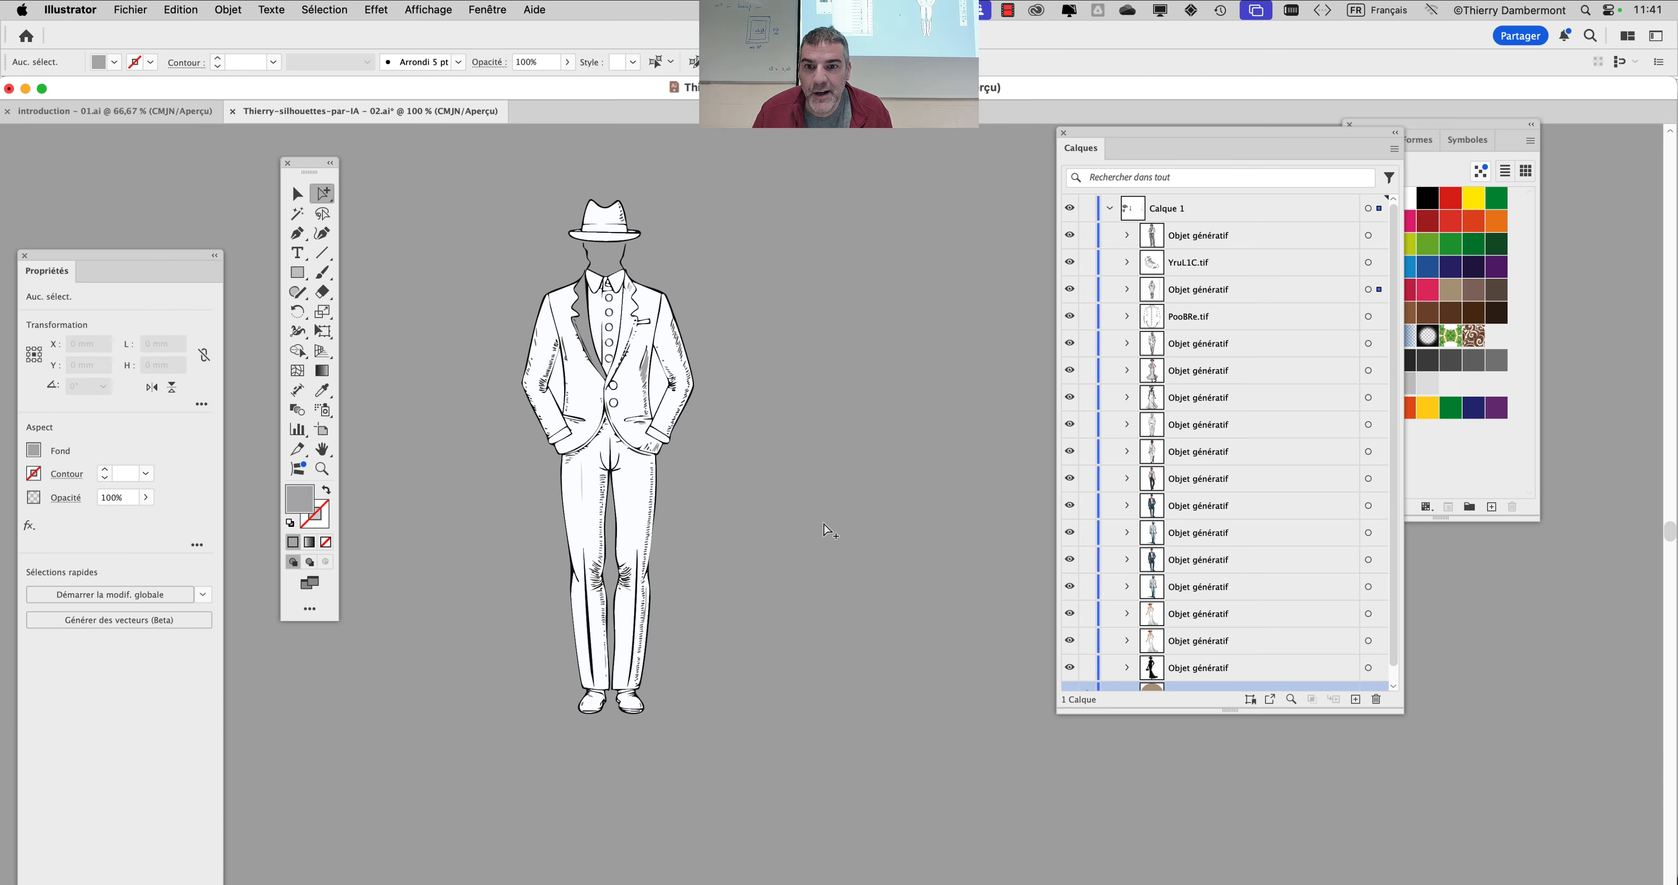
# Move the grey hatted sketch figure up closer to the suited figure with the Selection tool and deselect it.
pyautogui.scroll(-2, 824, 523)
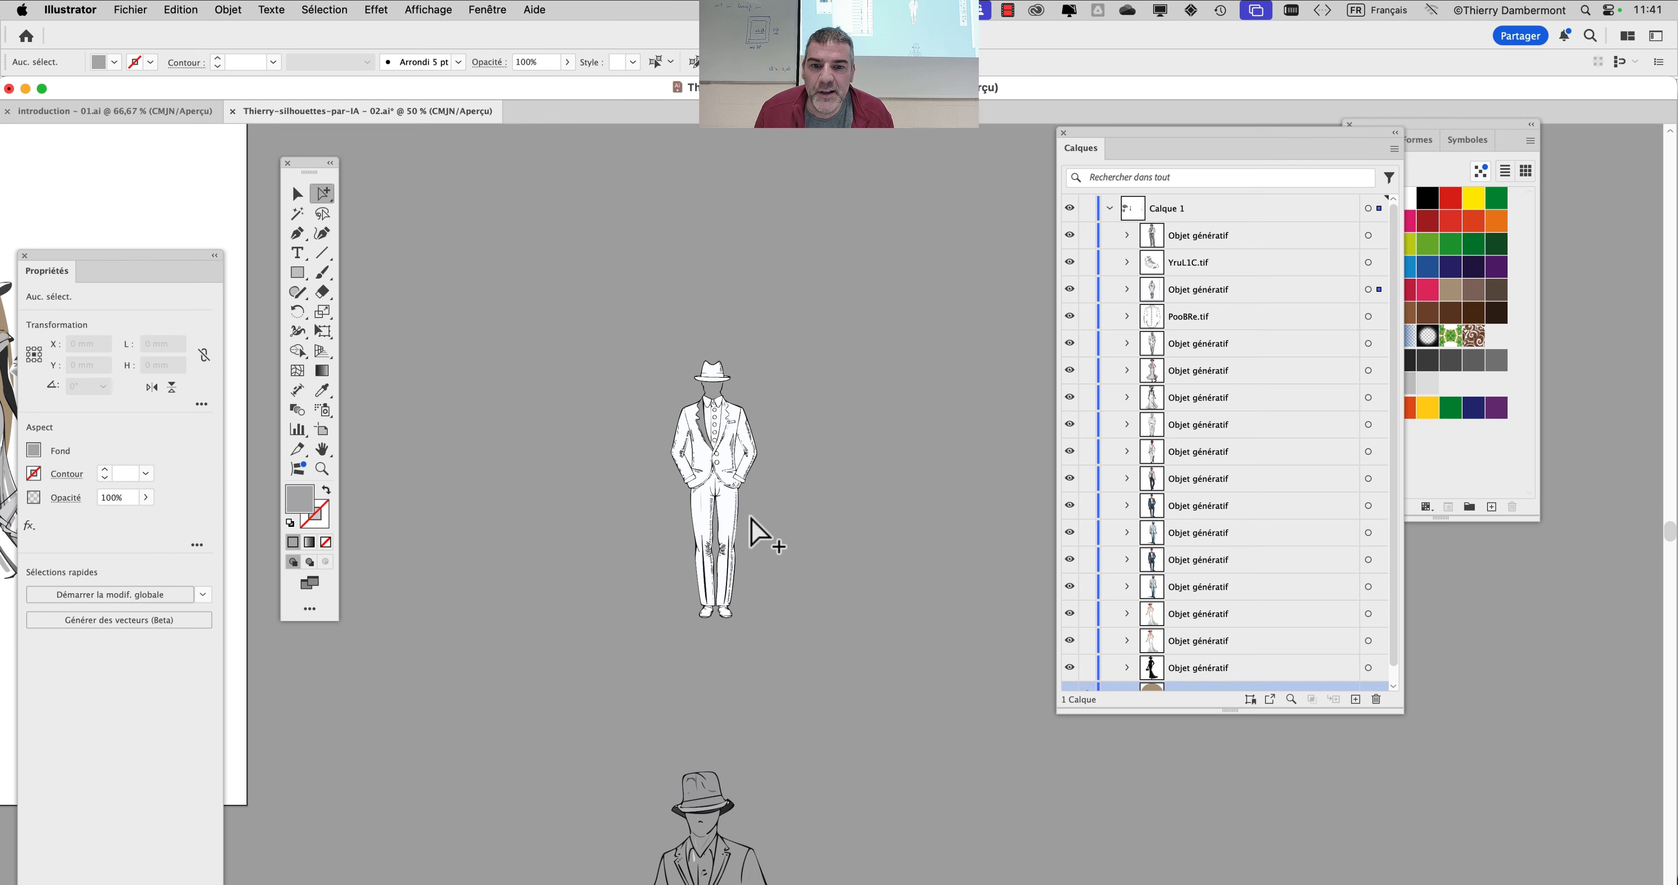
pyautogui.moveTo(751, 518); pyautogui.dragTo(625, 337)
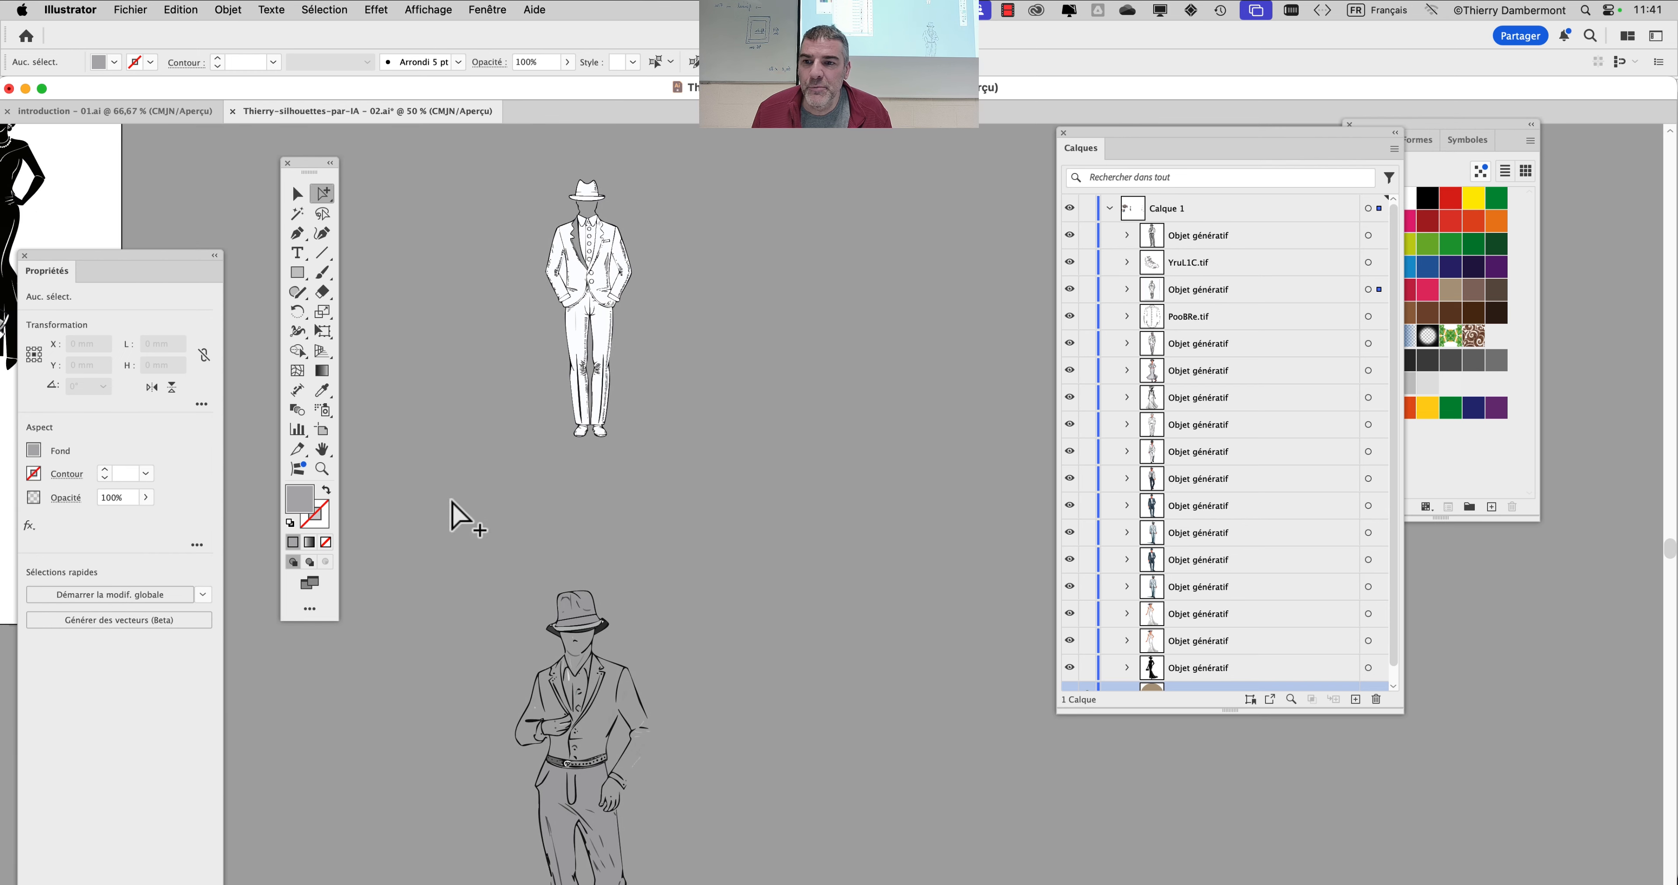
pyautogui.click(297, 196)
pyautogui.moveTo(594, 630); pyautogui.dragTo(608, 526)
pyautogui.click(794, 579)
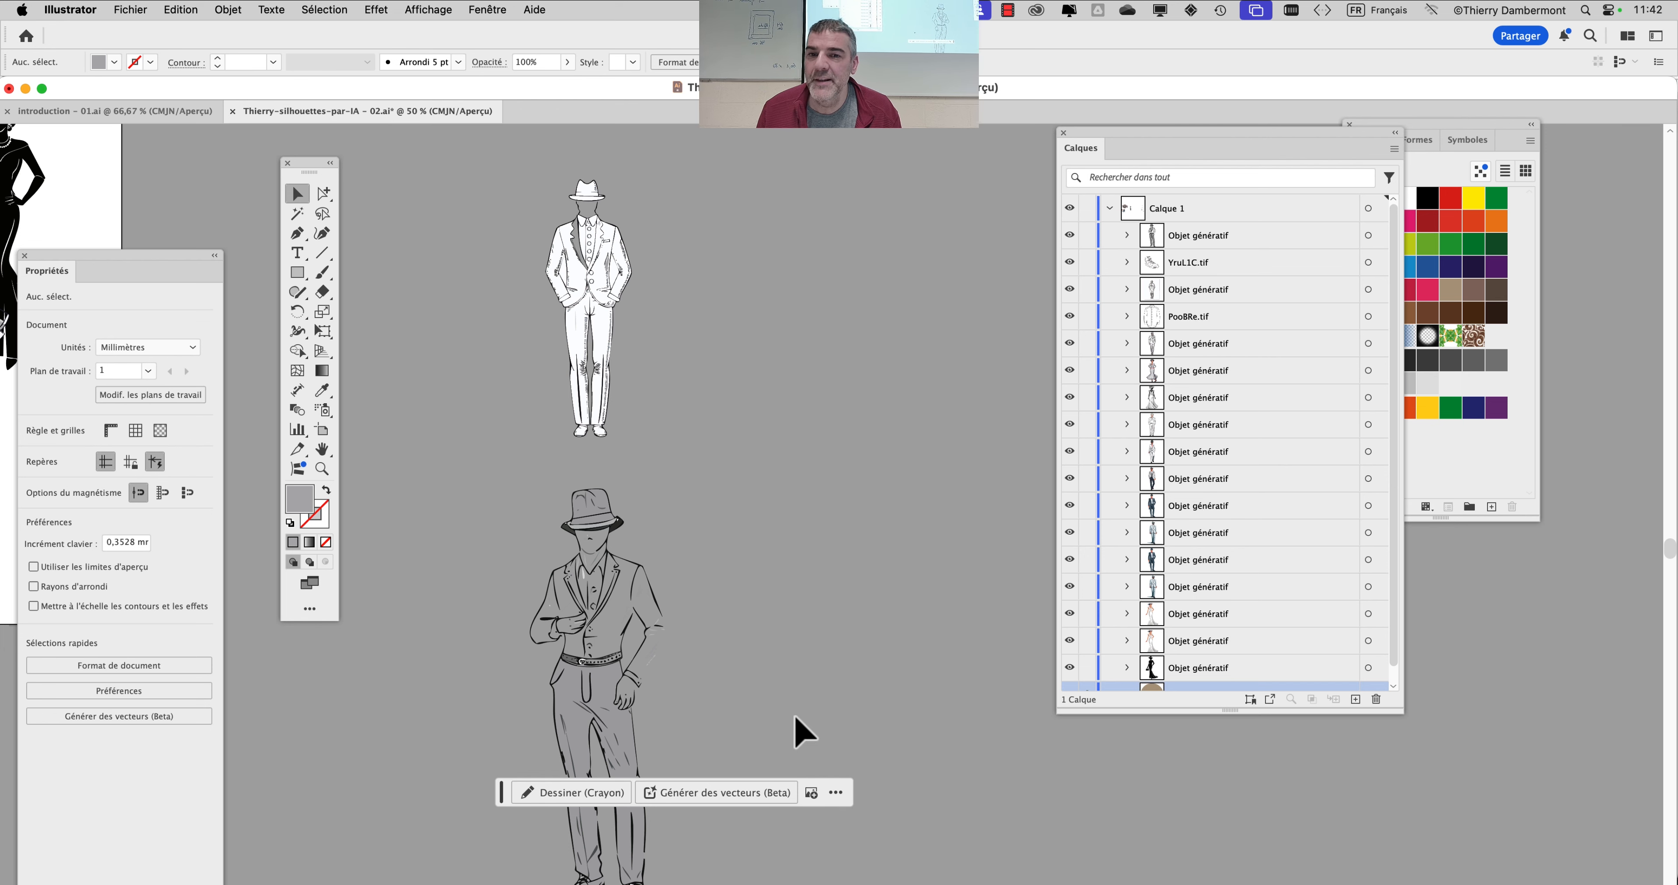
# Move the shirt drawing from the far edge of the workspace to just beside the suited figure and deselect it.
pyautogui.scroll(4, 590, 269)
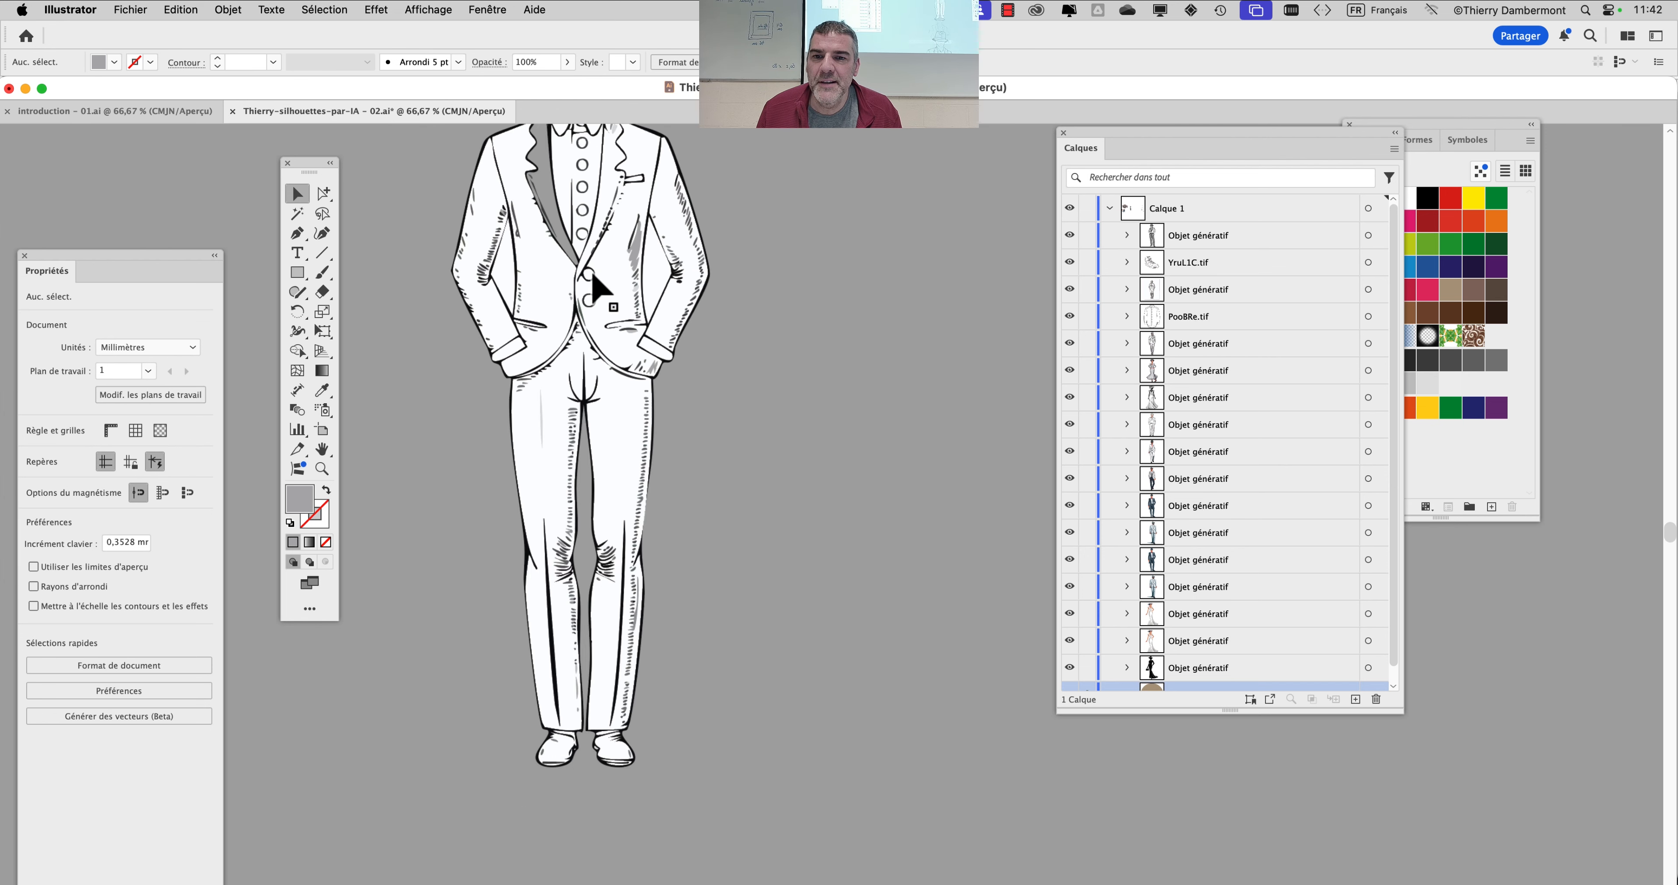
pyautogui.scroll(2, 642, 466)
pyautogui.scroll(2, 639, 453)
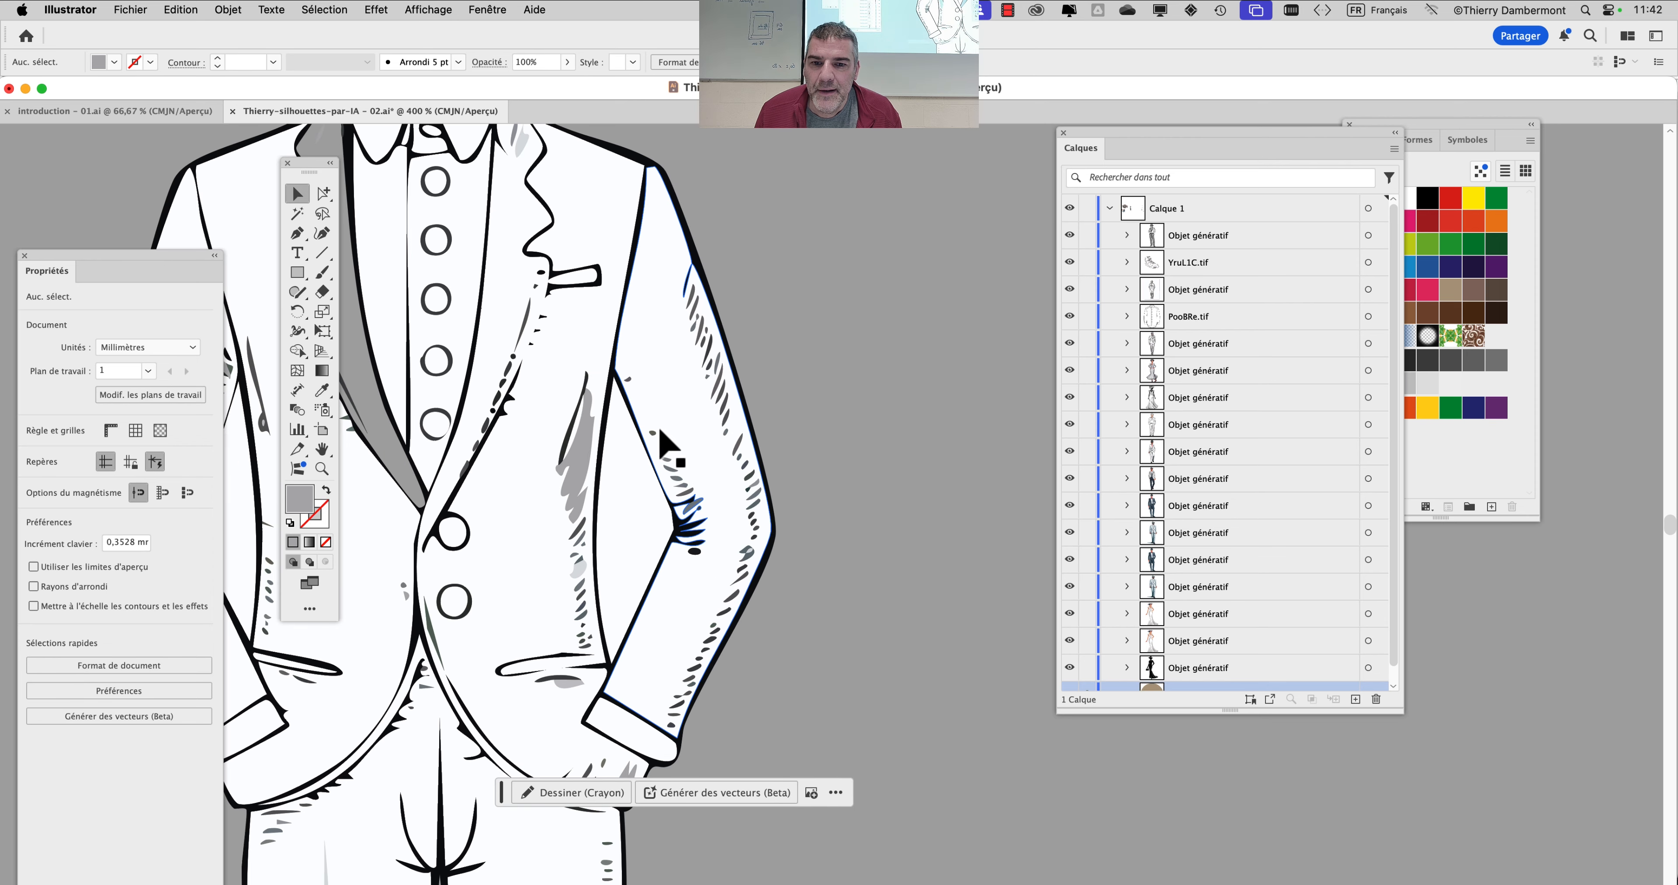
pyautogui.scroll(-5, 660, 431)
pyautogui.scroll(-5, 663, 445)
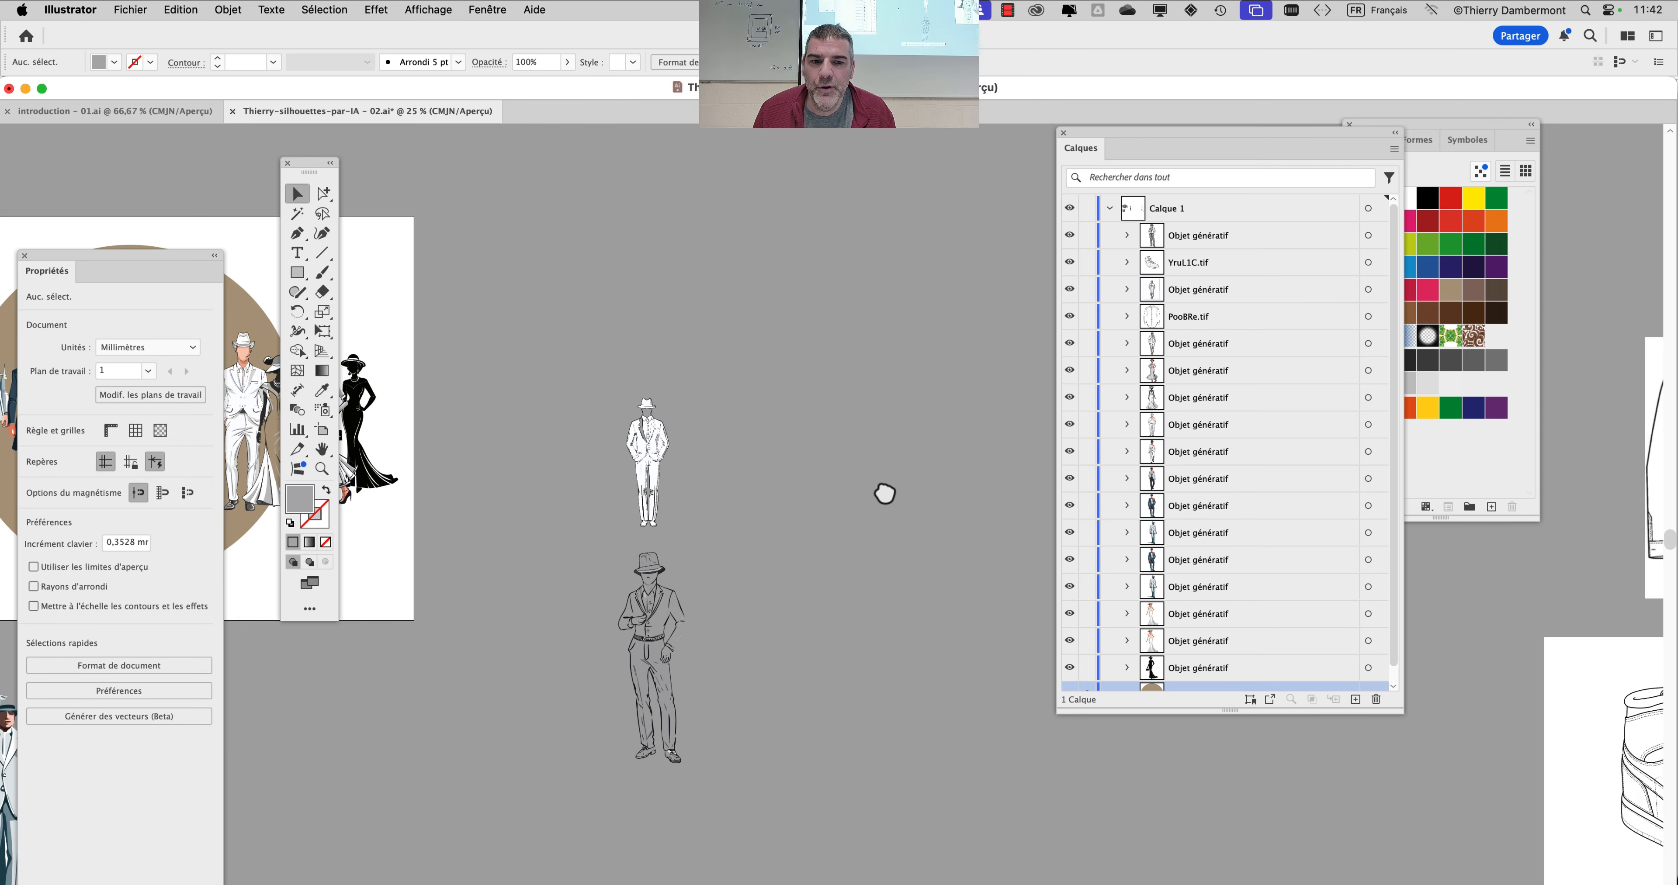
pyautogui.scroll(-1, 888, 509)
pyautogui.moveTo(917, 504); pyautogui.dragTo(592, 572)
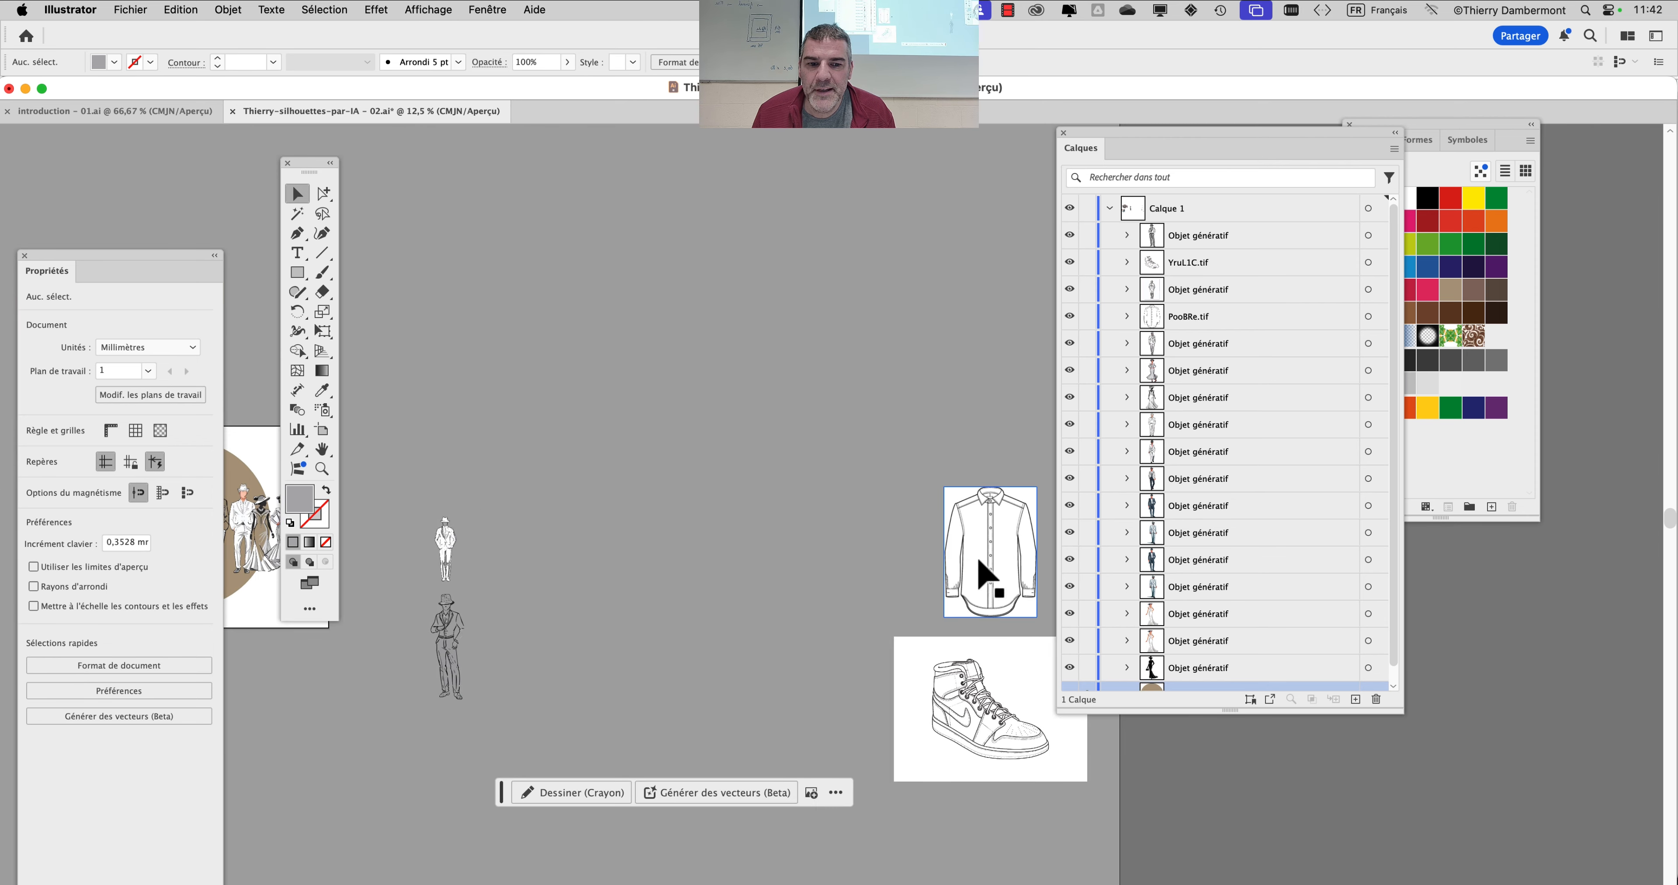
pyautogui.moveTo(982, 561); pyautogui.dragTo(515, 561)
pyautogui.scroll(4, 474, 546)
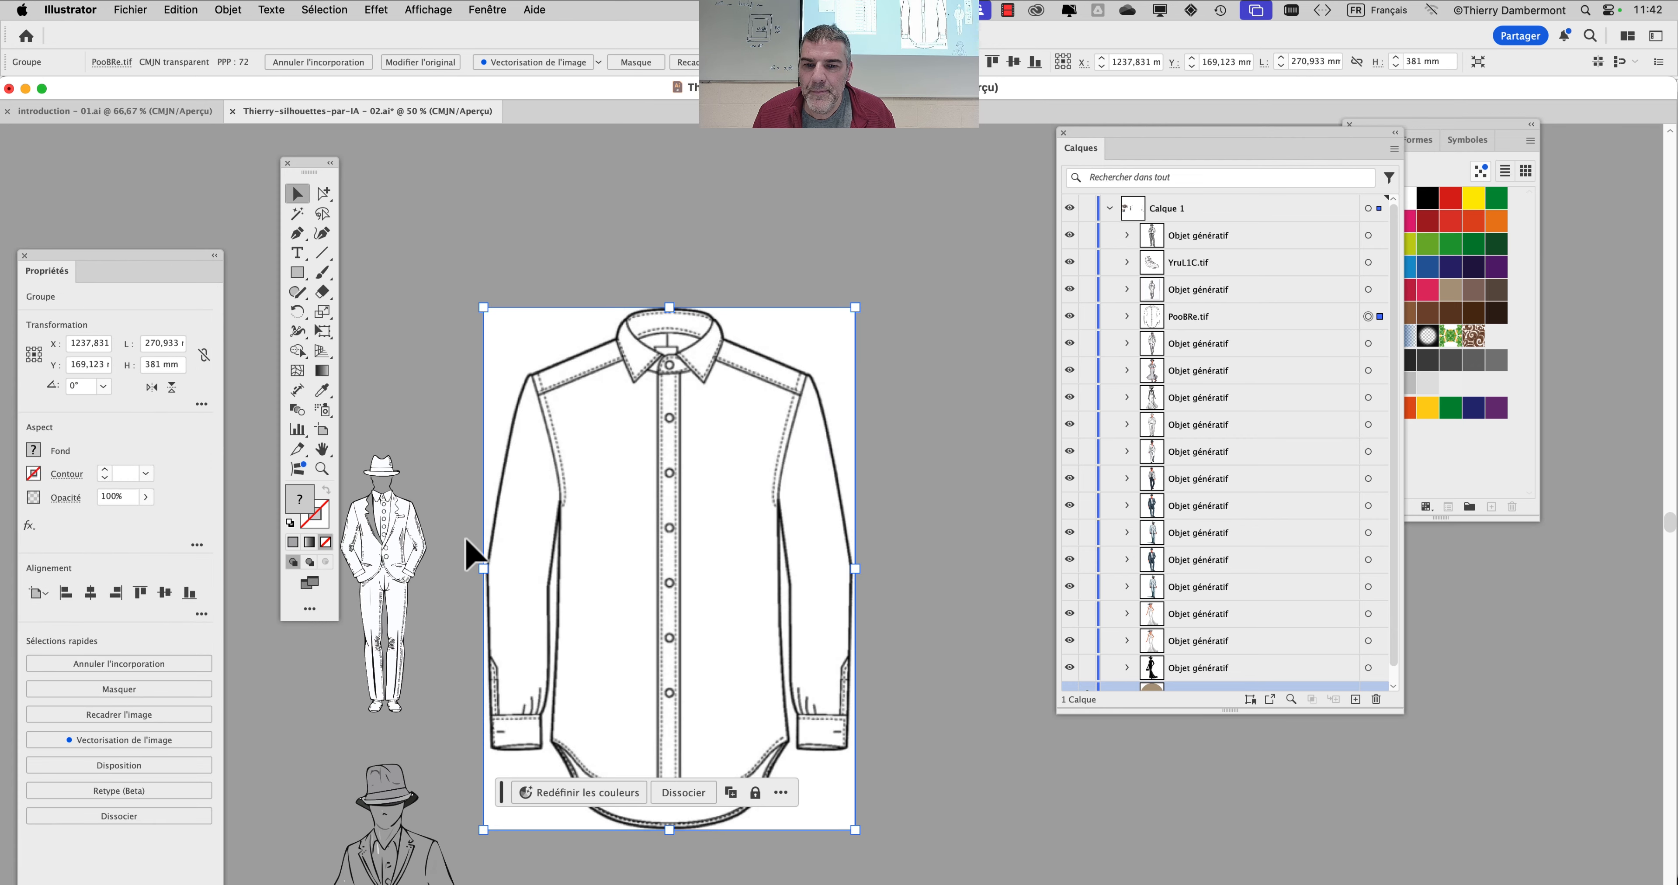
pyautogui.moveTo(703, 580); pyautogui.dragTo(713, 466)
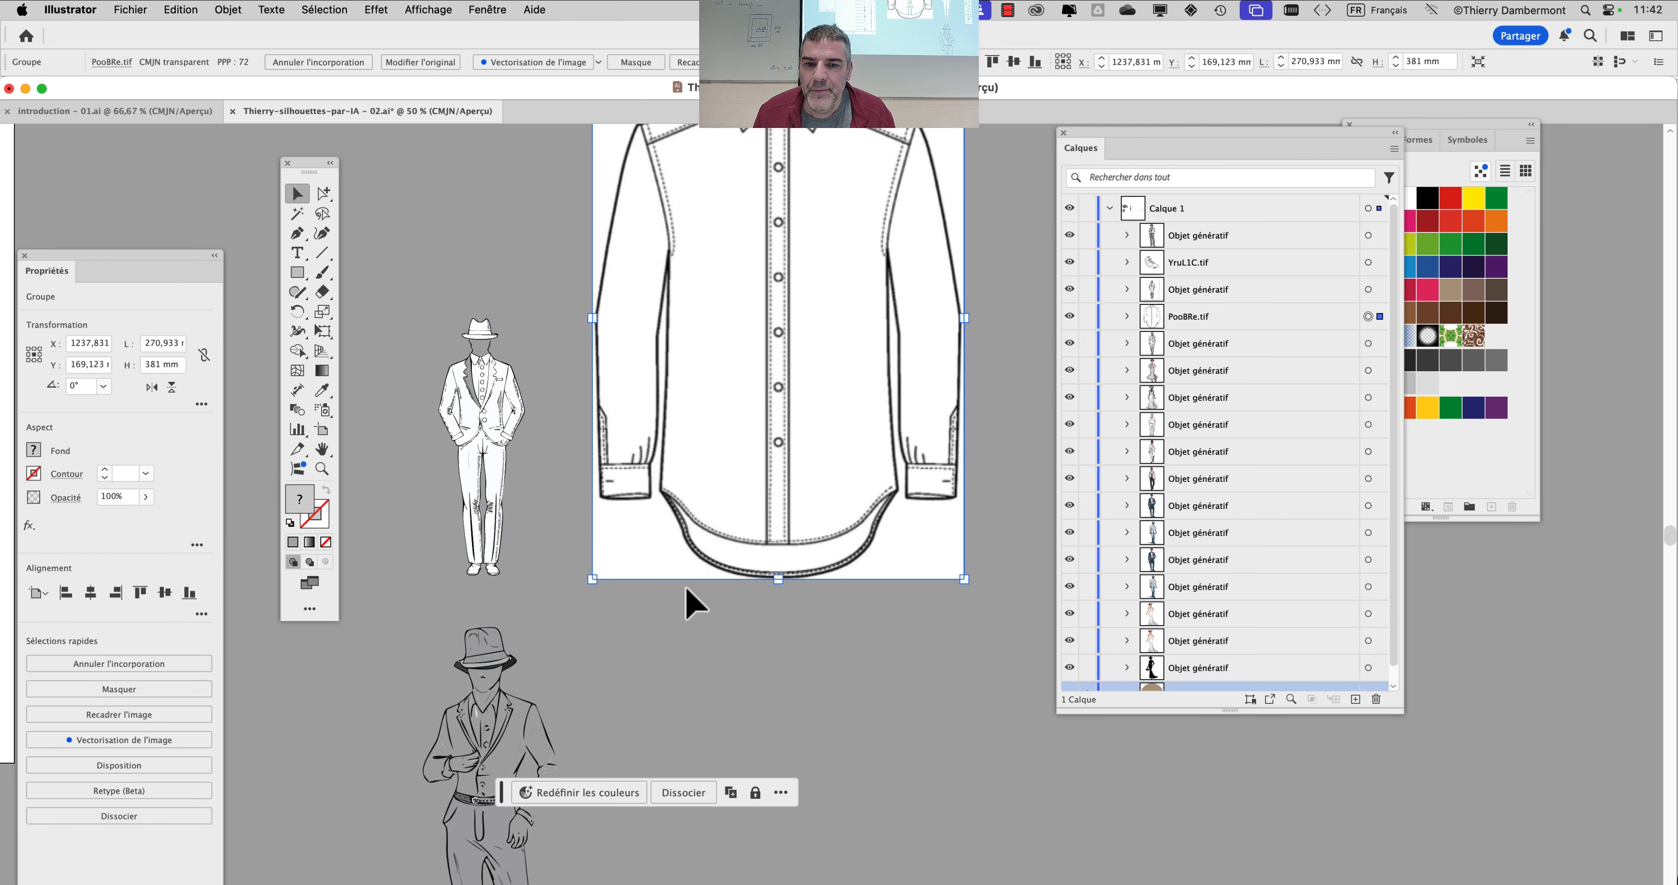
pyautogui.click(727, 651)
# Compare the suited figure's line detail up close with the neighbouring shirt drawing.
pyautogui.scroll(5, 469, 423)
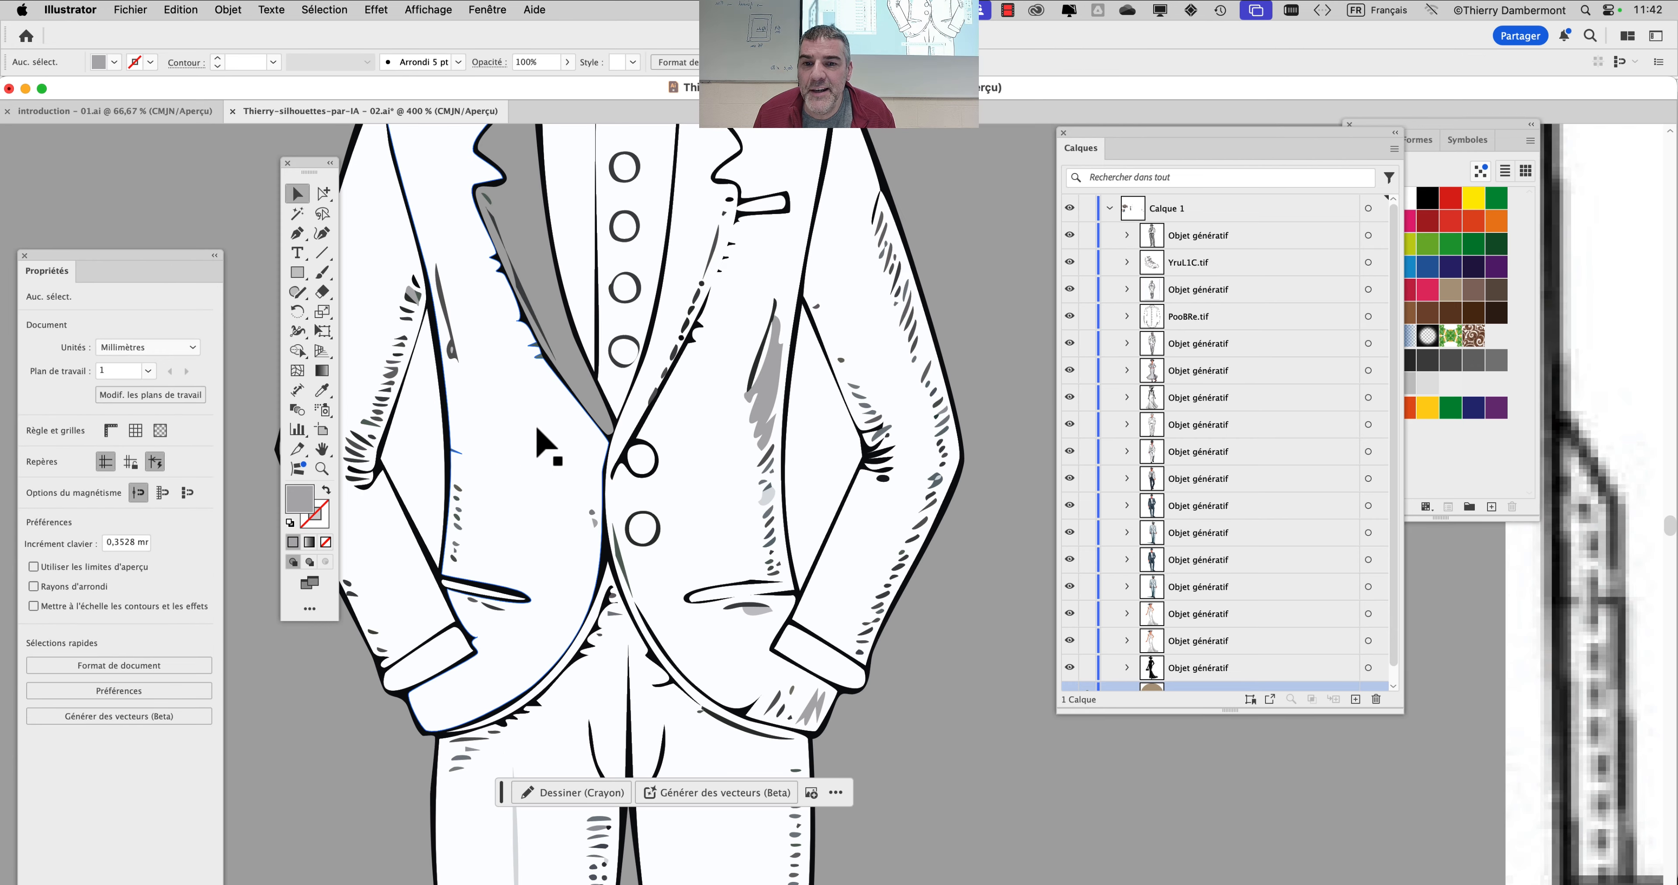
pyautogui.scroll(-3, 543, 442)
pyautogui.scroll(-1, 534, 437)
pyautogui.scroll(-3, 859, 449)
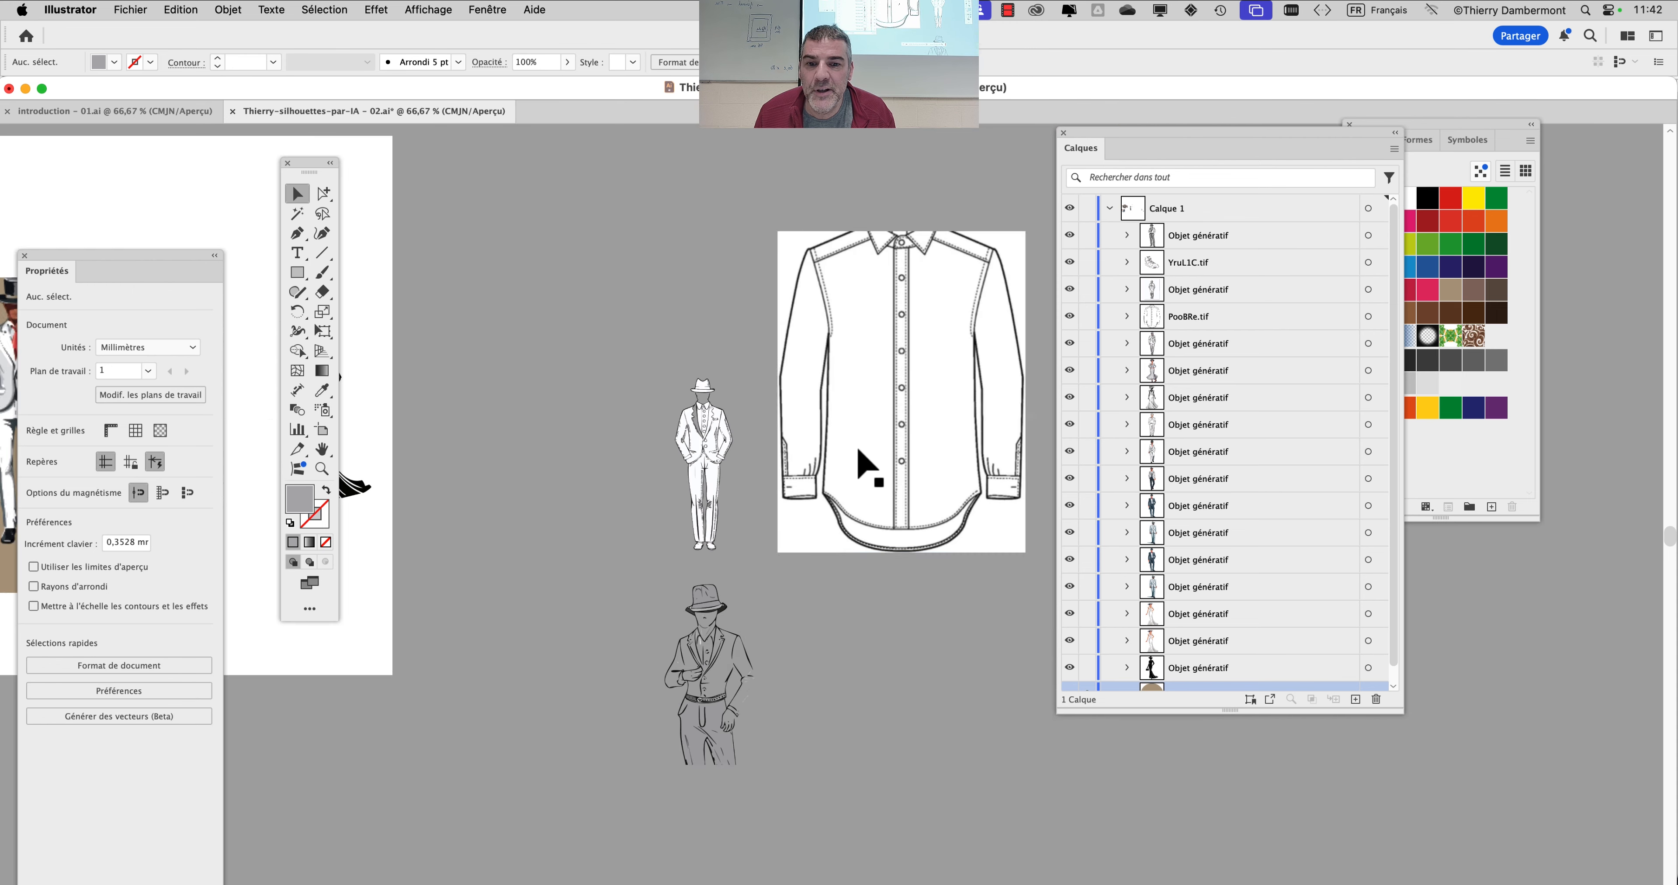
# Move the sneaker drawing from the far edge of the workspace to just beneath the shirt drawing.
pyautogui.moveTo(929, 643); pyautogui.dragTo(655, 490)
pyautogui.scroll(-1, 658, 505)
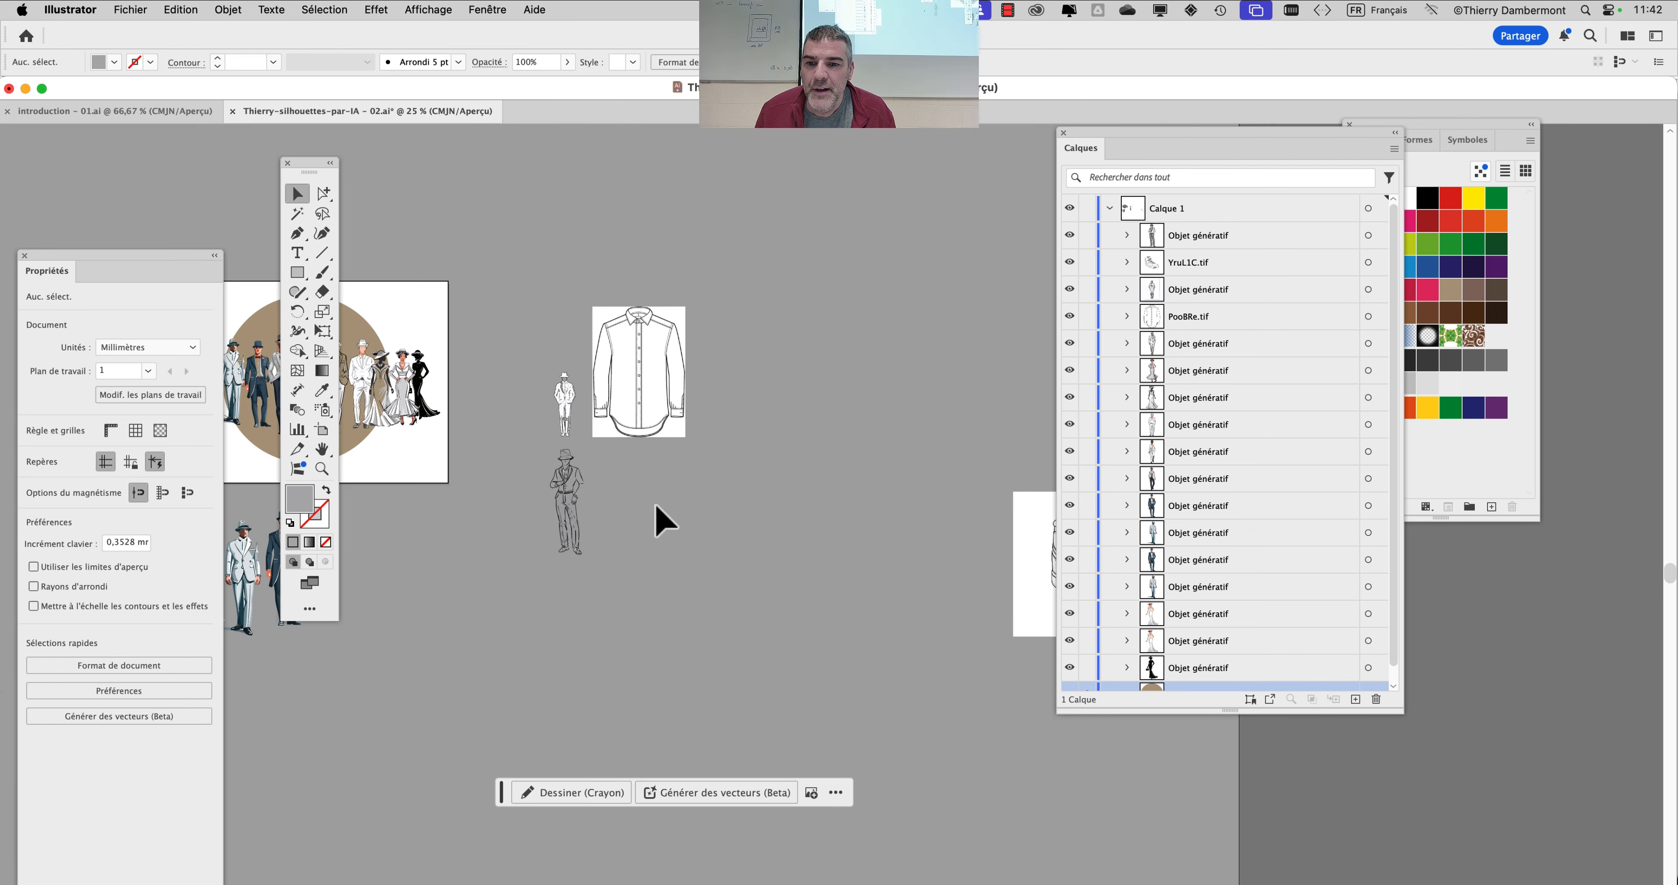
pyautogui.moveTo(1034, 578); pyautogui.dragTo(629, 569)
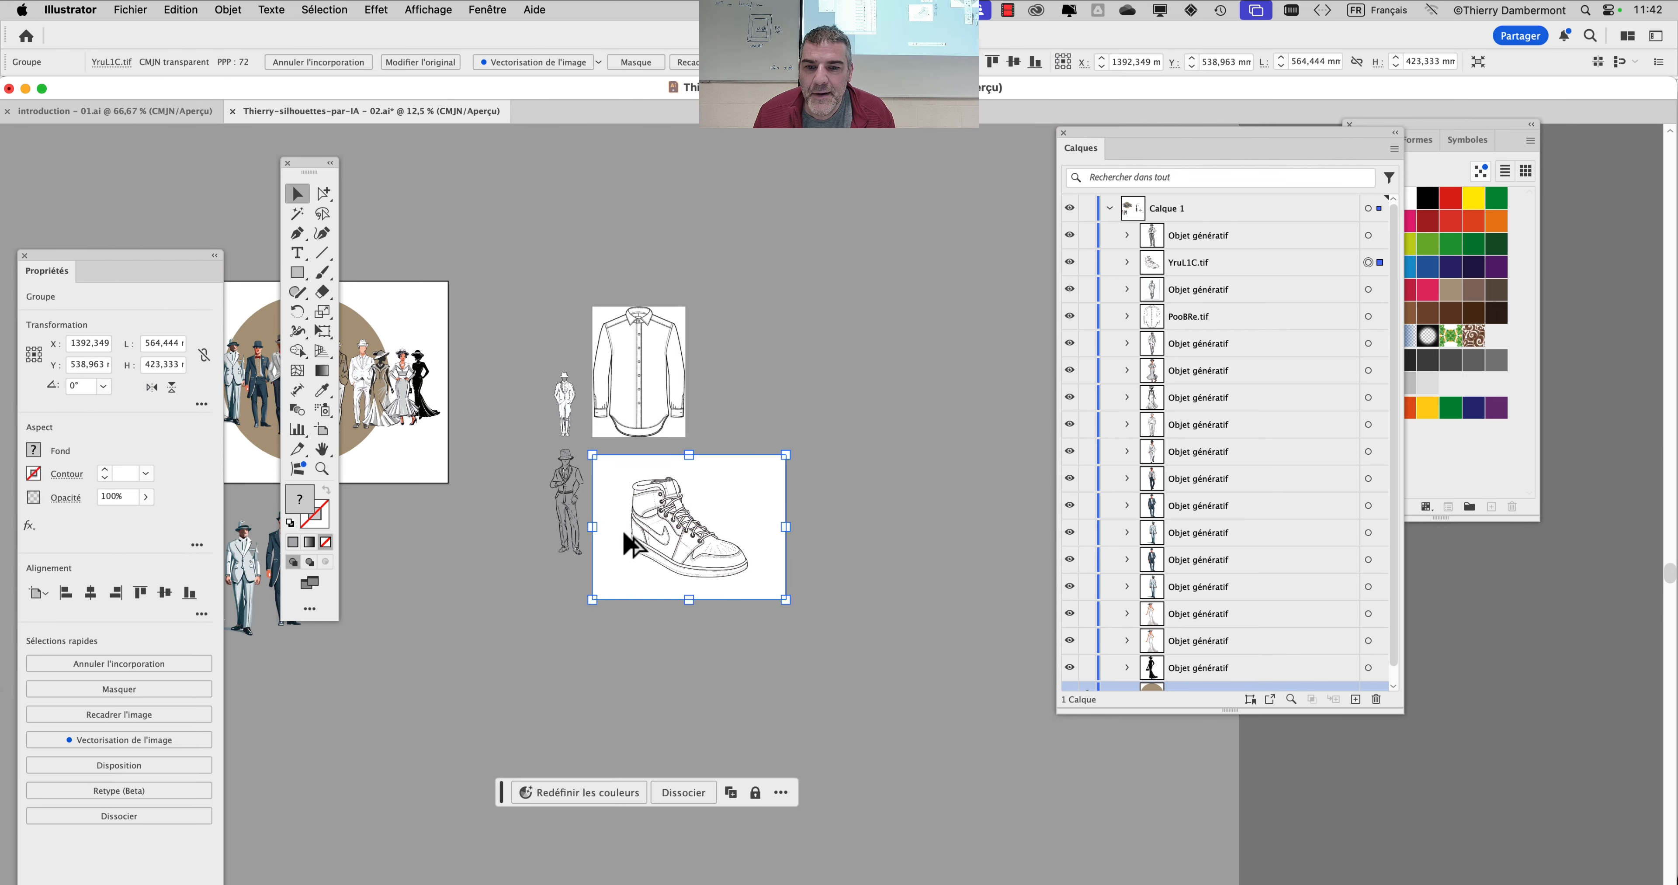
# Compare the sneaker drawing's line detail up close with the grey hatted sketch figure, with the side panels hidden.
pyautogui.scroll(2, 630, 550)
pyautogui.scroll(3, 717, 534)
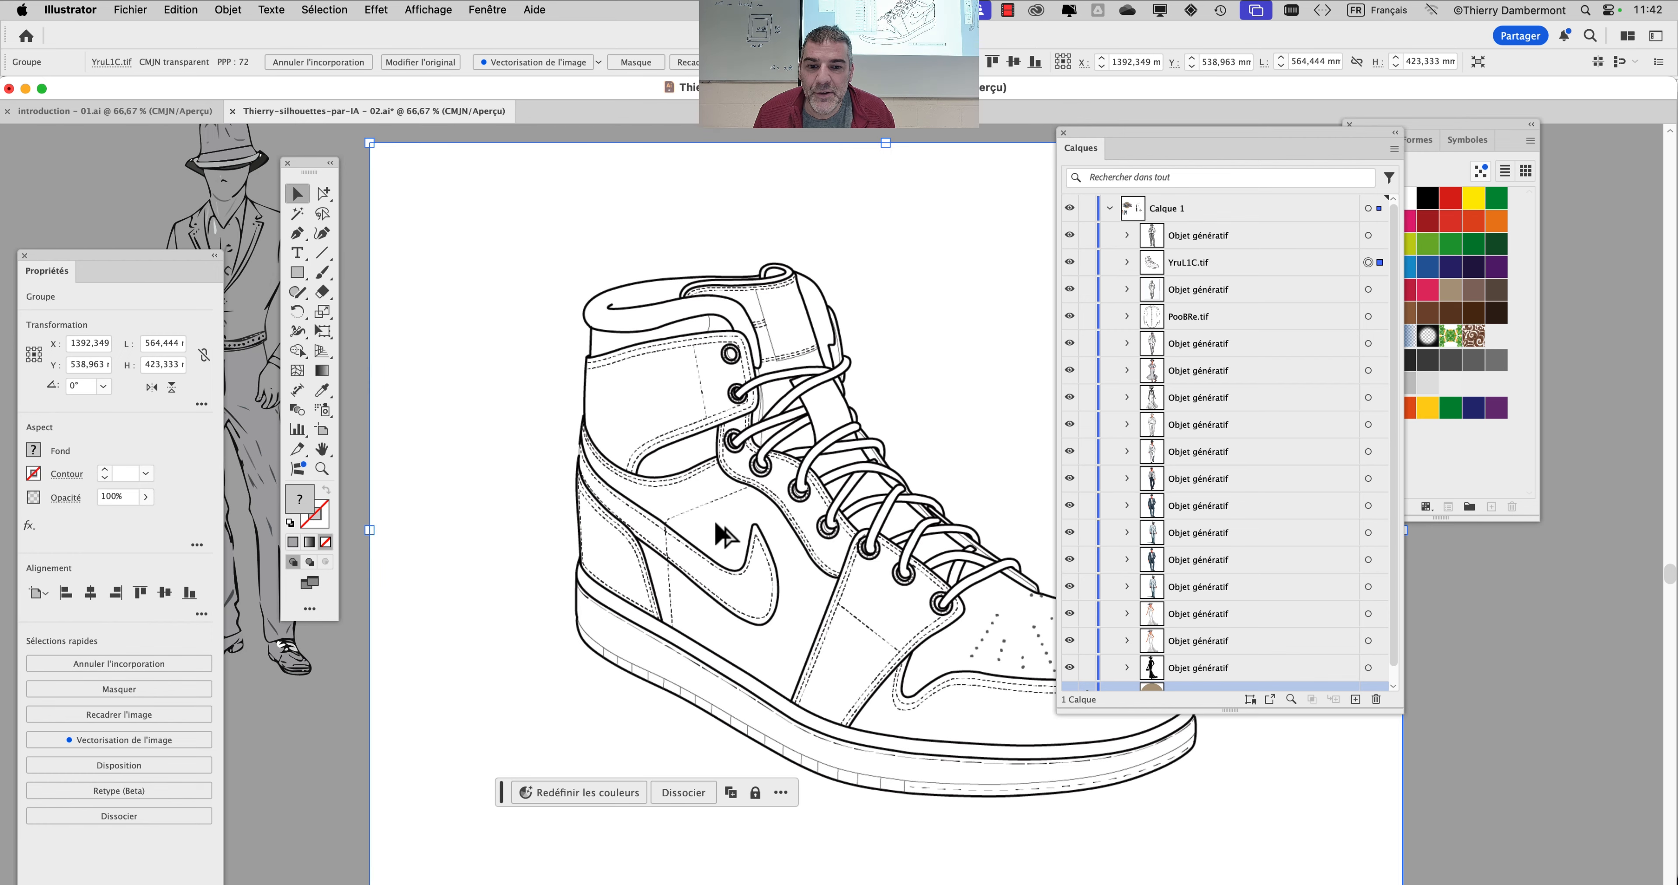
pyautogui.scroll(-1, 723, 537)
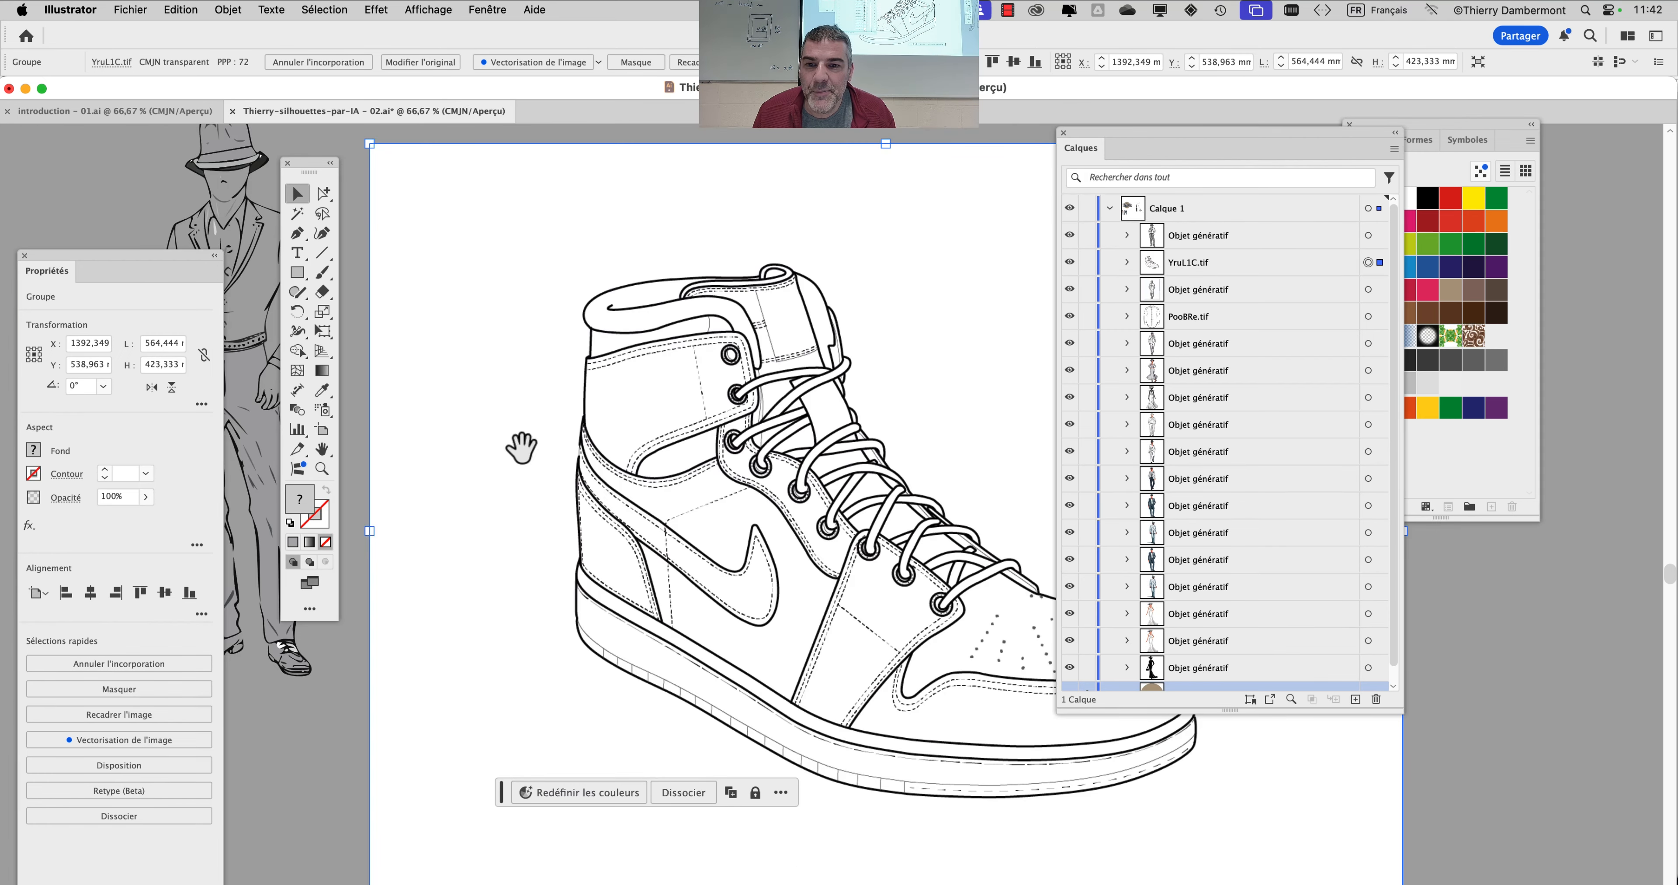
pyautogui.moveTo(521, 448); pyautogui.dragTo(876, 498)
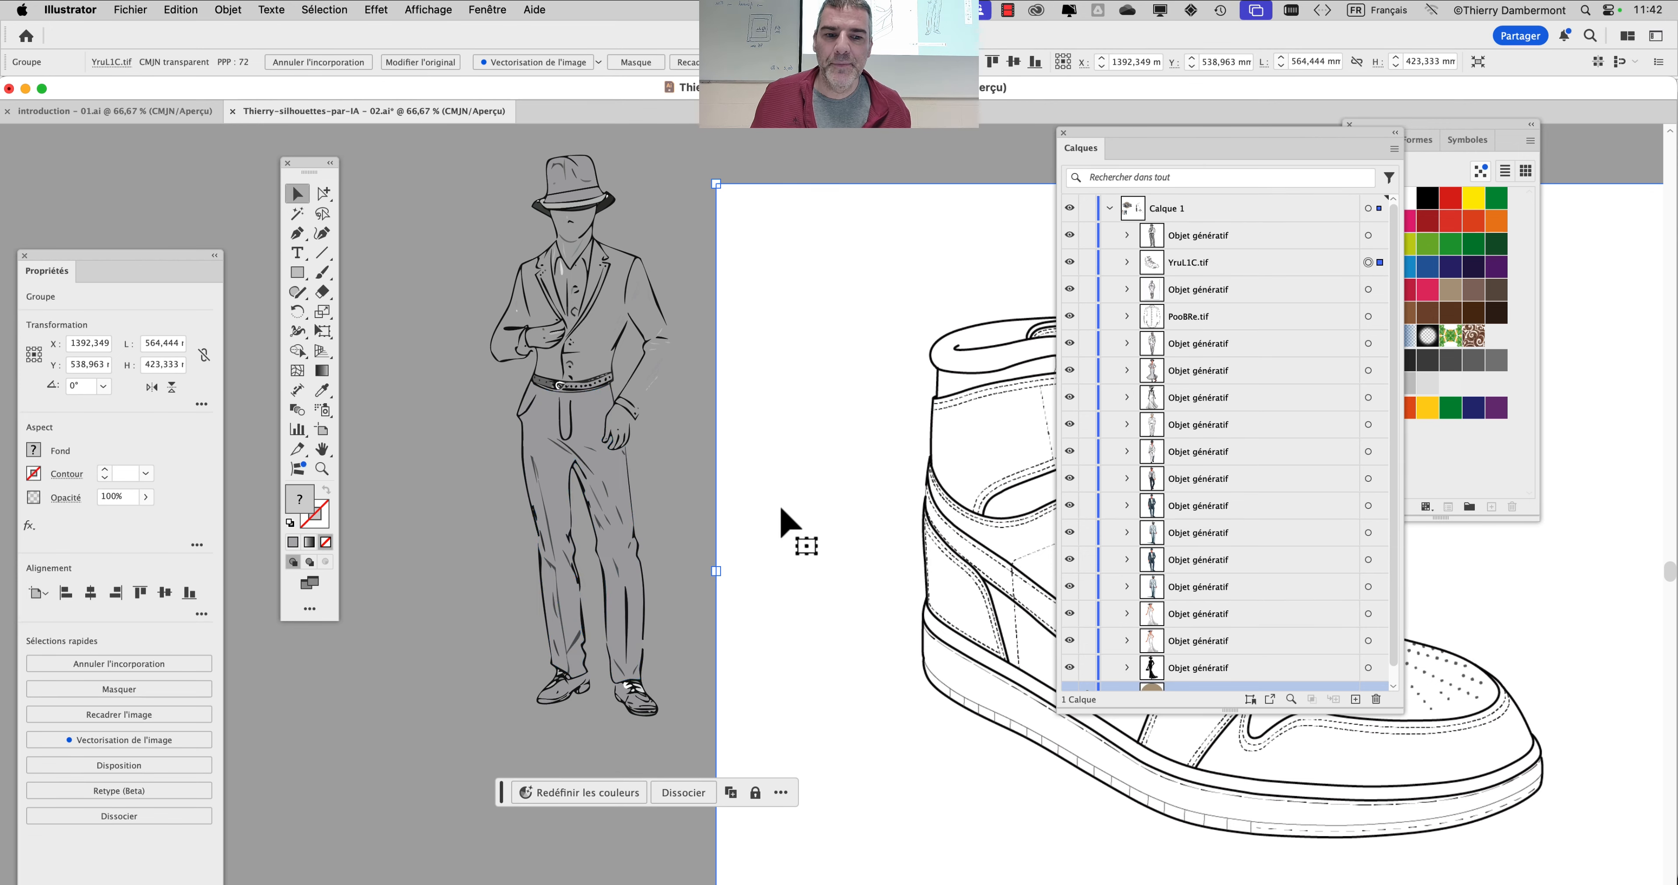
pyautogui.hotkey('shift', 'Tab')
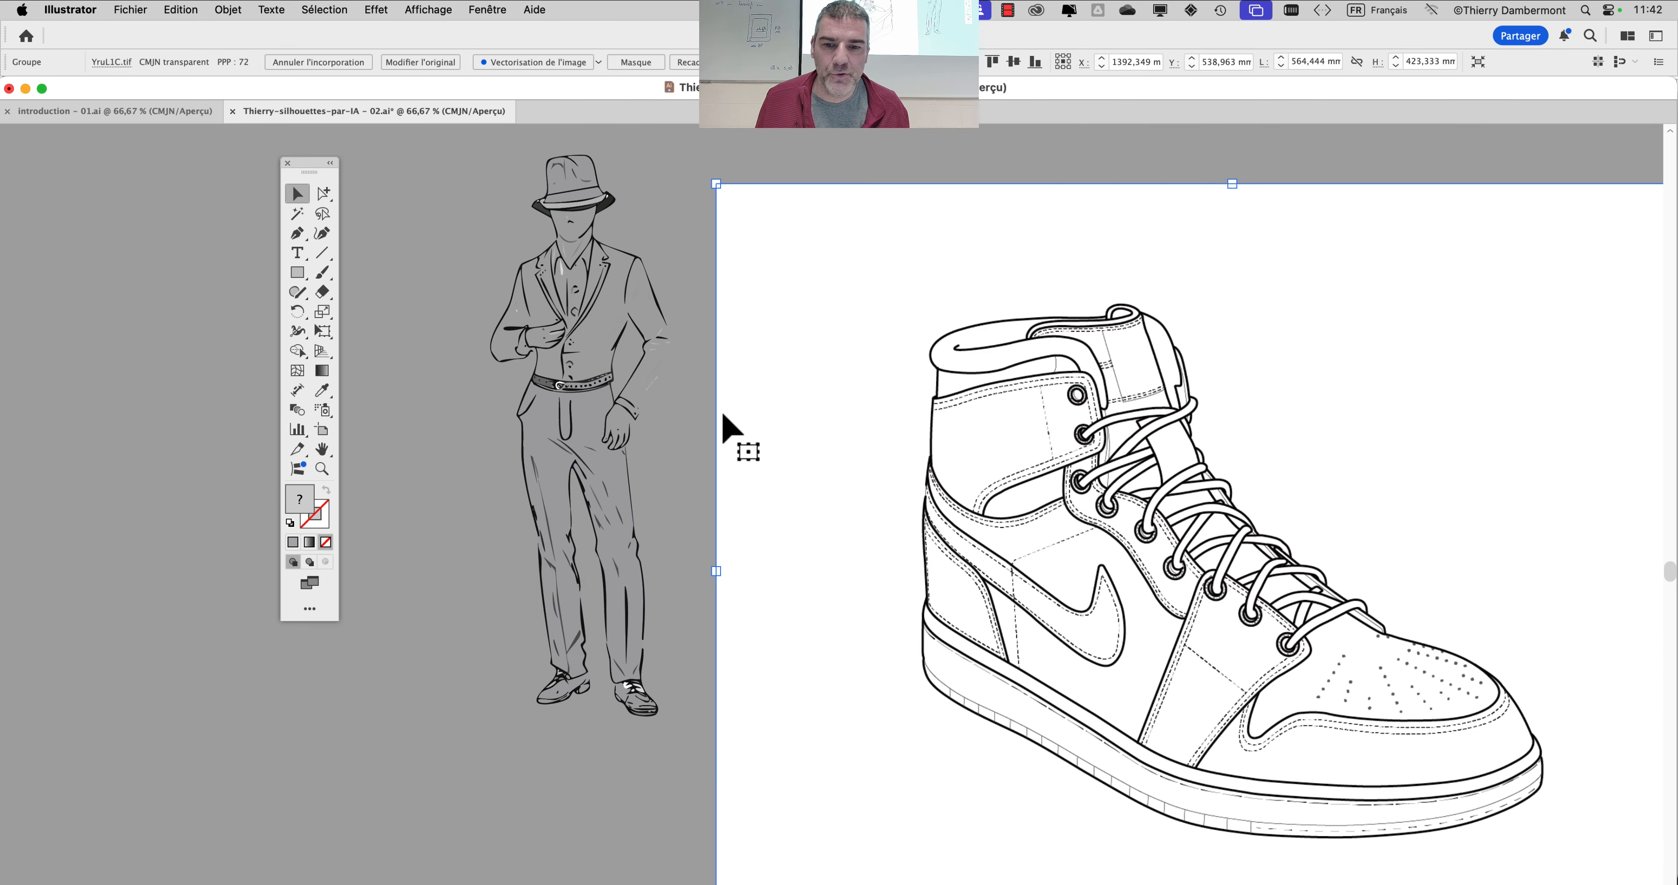
pyautogui.scroll(1, 586, 340)
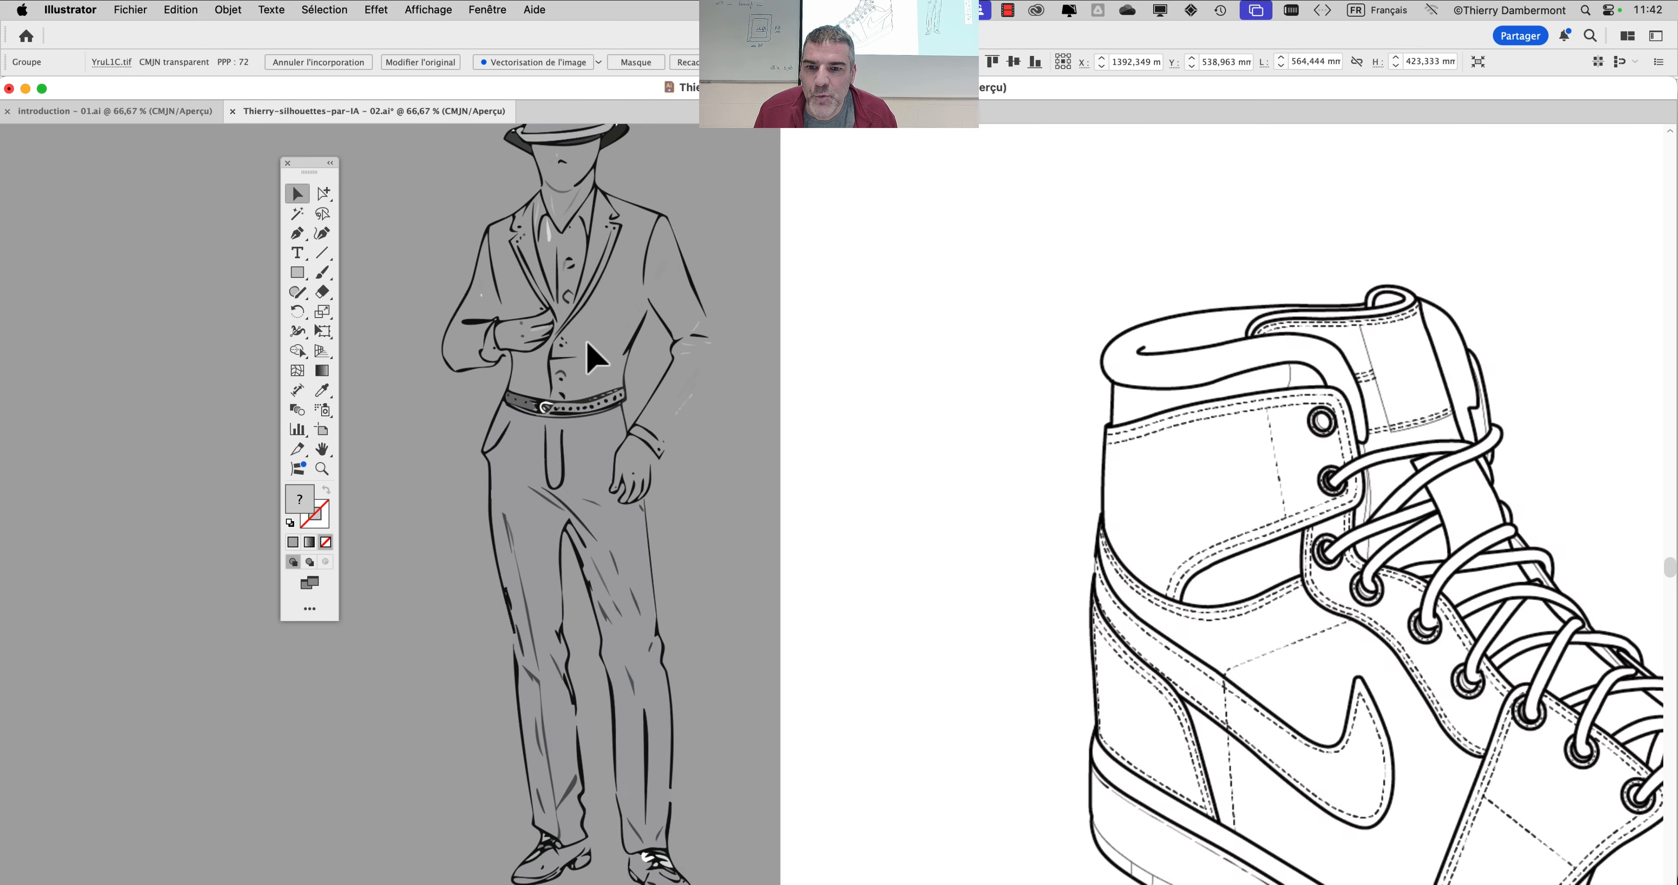
pyautogui.scroll(-3, 587, 340)
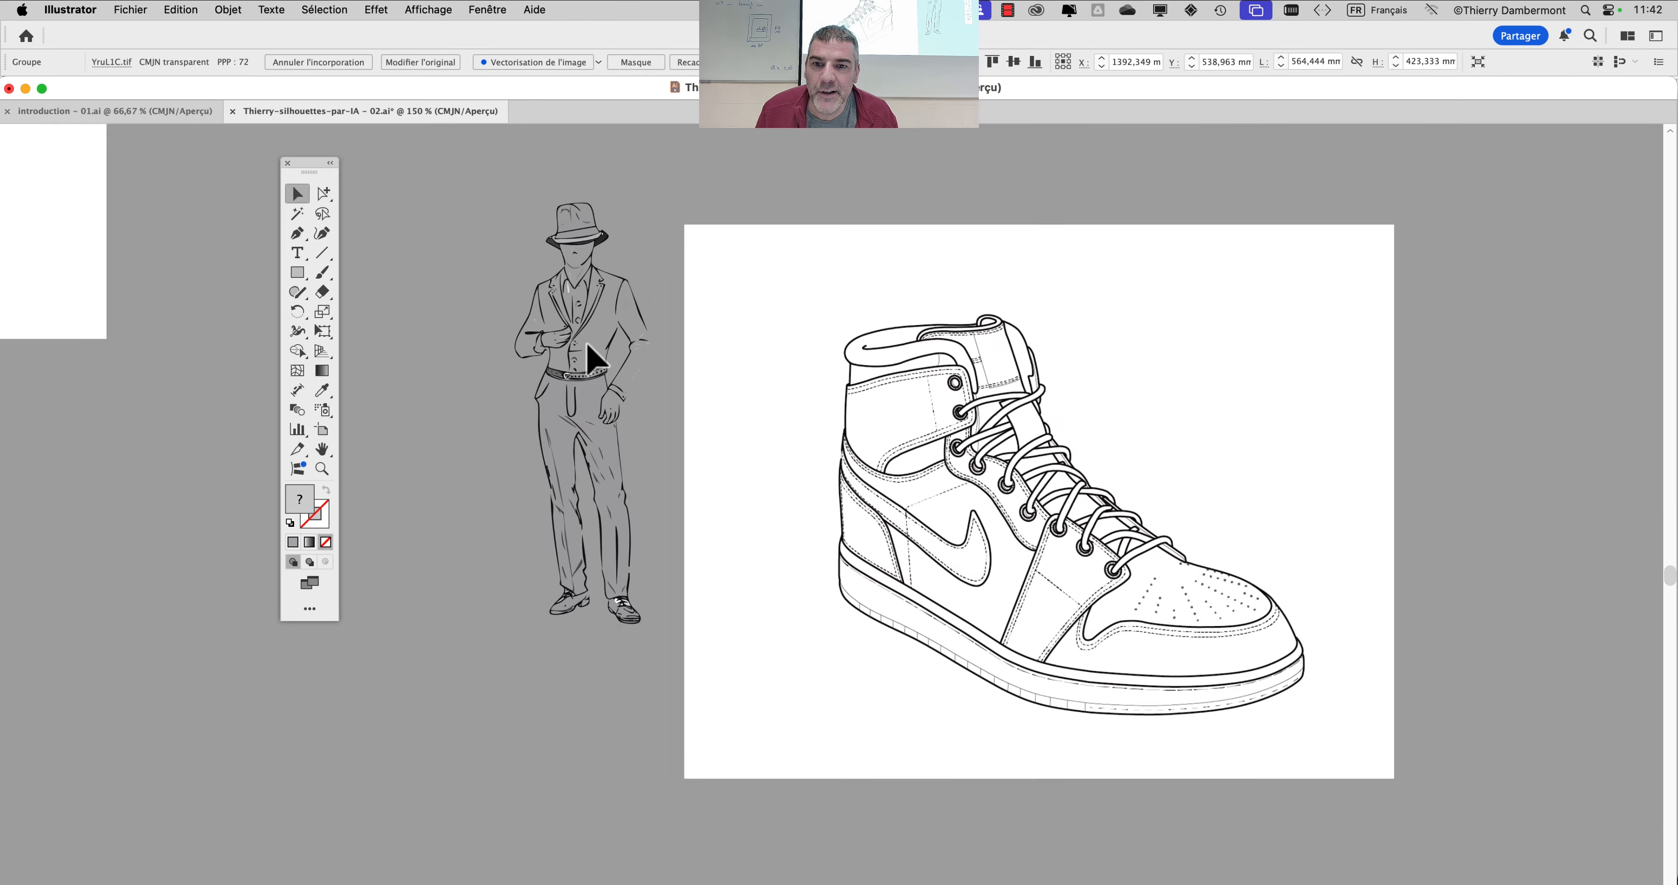
pyautogui.moveTo(587, 340); pyautogui.dragTo(561, 423)
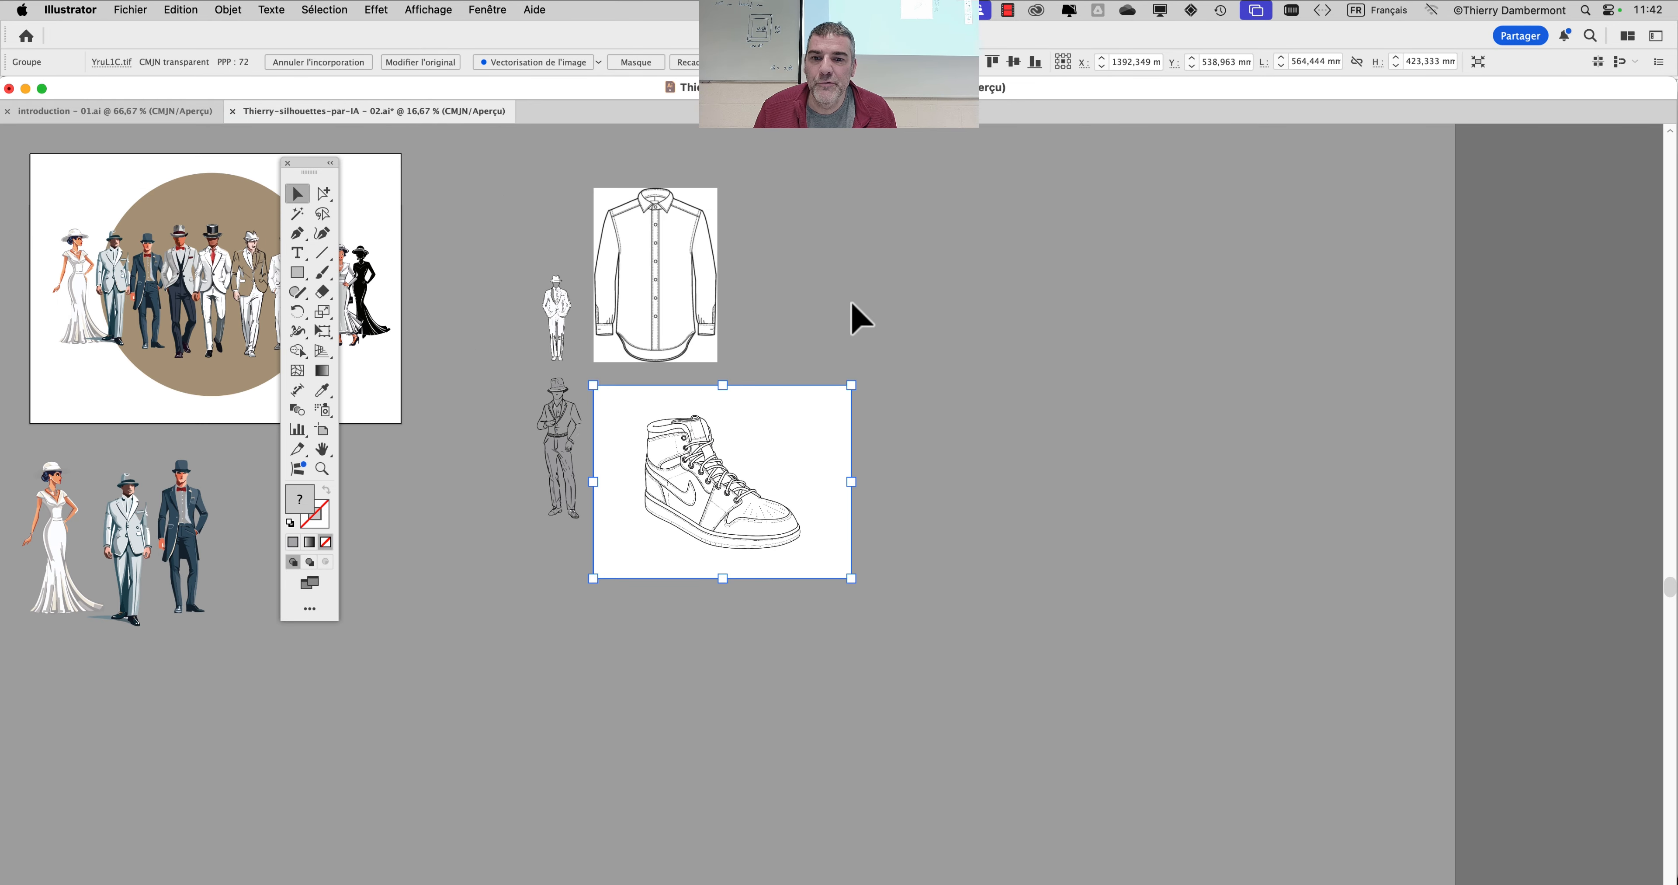
# Deselect the sneaker drawing, switch to Firefox and close the enlarged sneaker preview in the Bing image search.
pyautogui.click(850, 301)
pyautogui.press('super+Tab')
pyautogui.press('super+Tab')
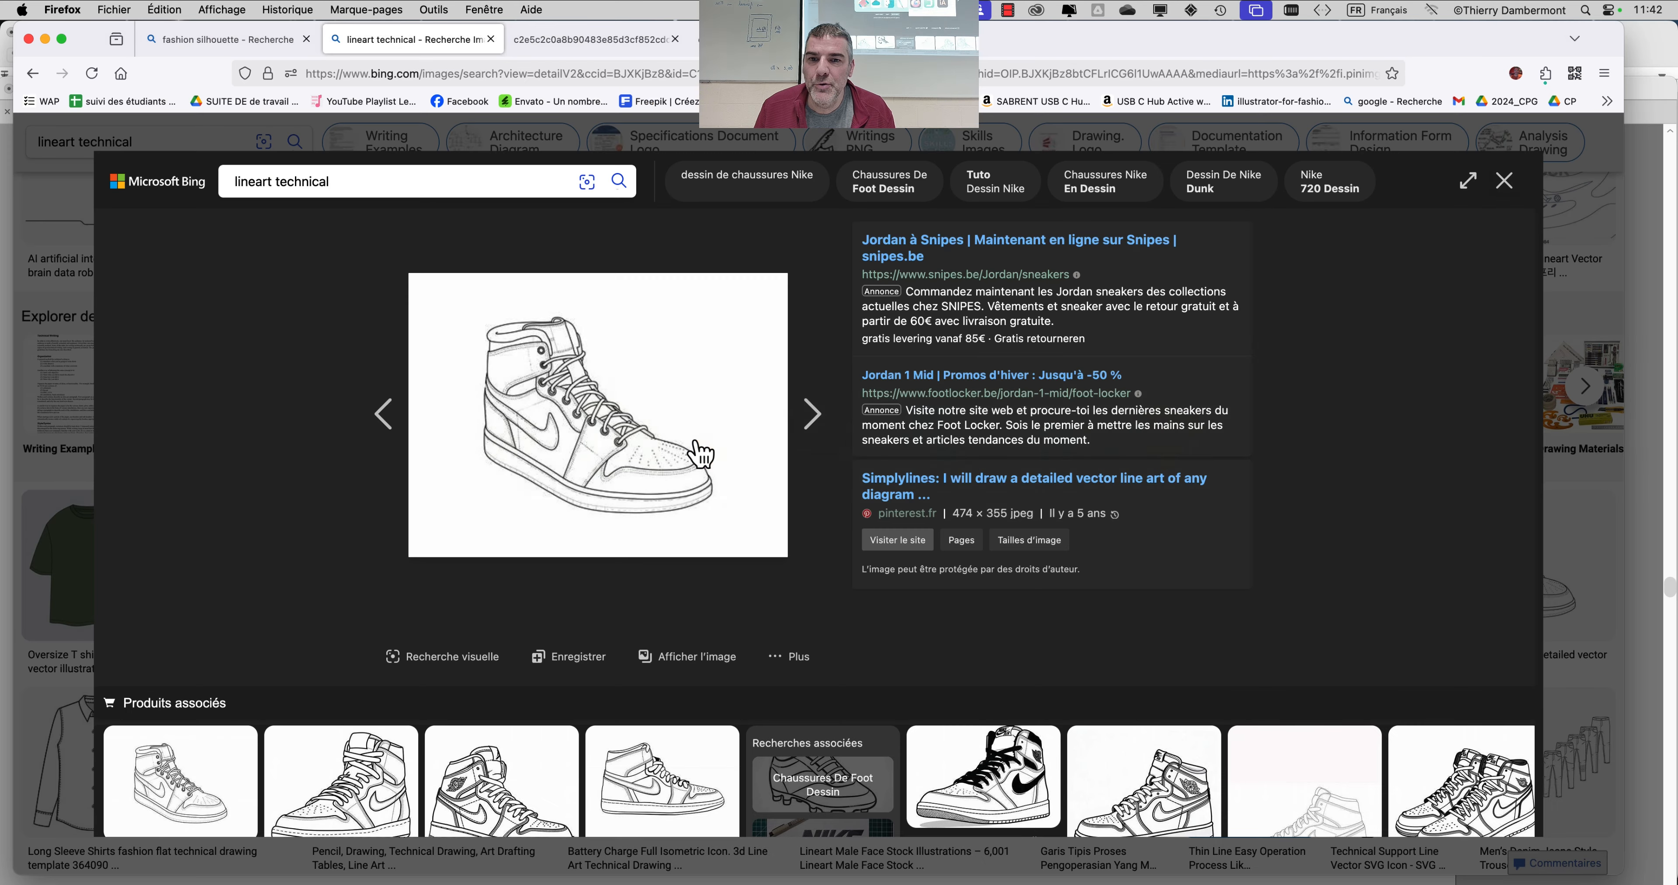
pyautogui.click(1504, 180)
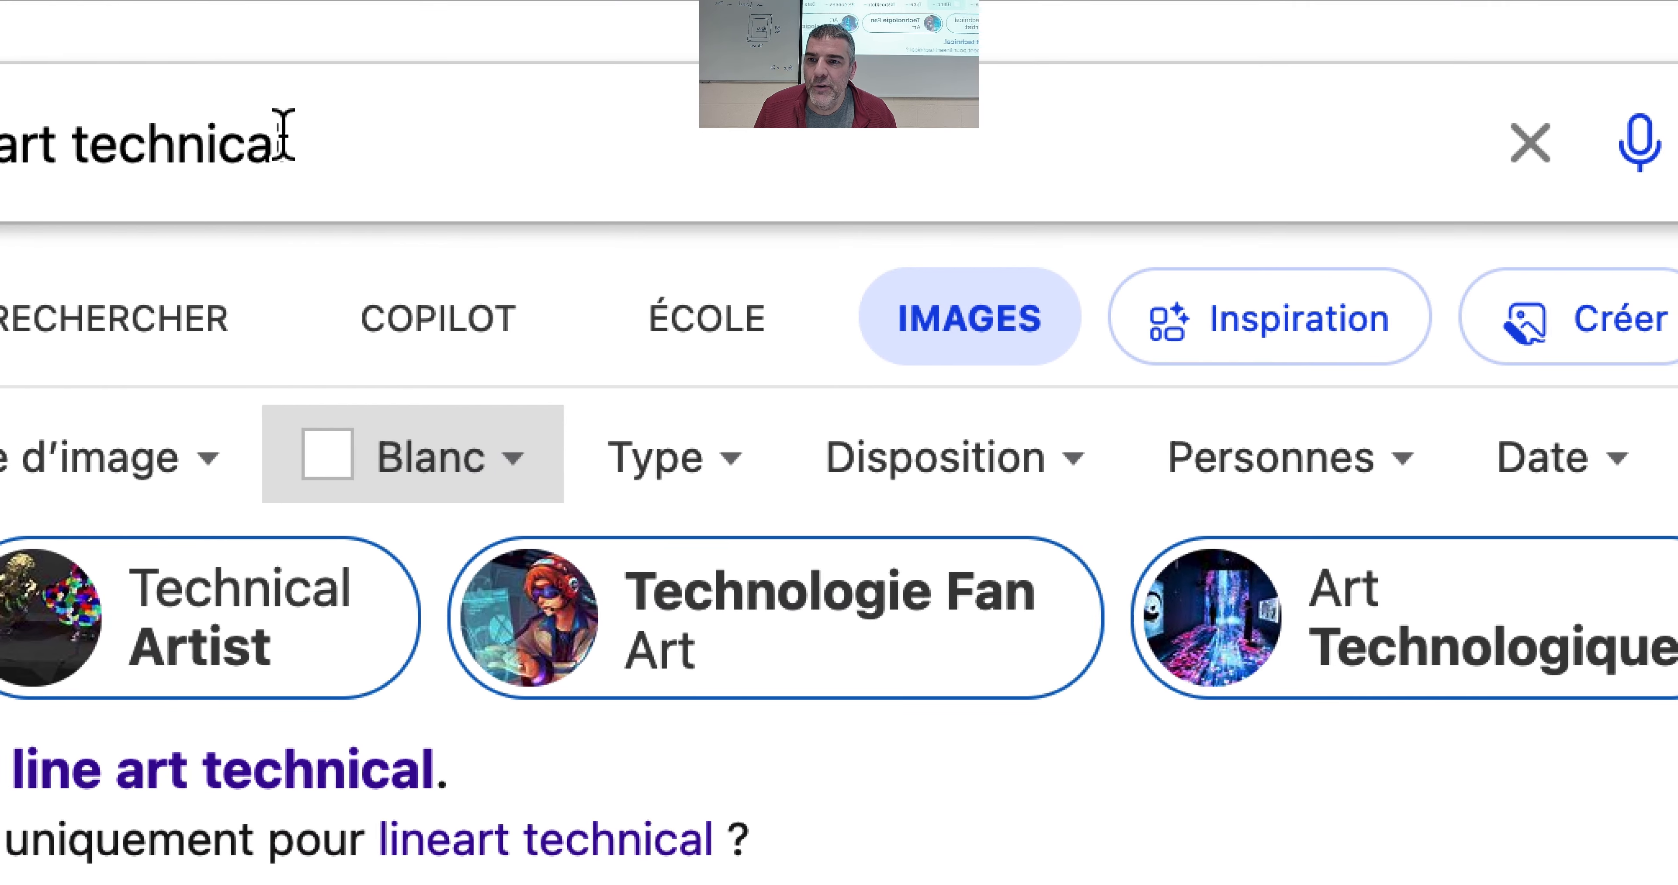
# Review the search words and the colour filter options used for the lineart image search.
pyautogui.moveTo(280, 93); pyautogui.dragTo(15, 76)
pyautogui.moveTo(231, 130); pyautogui.dragTo(49, 117)
pyautogui.click(43, 69)
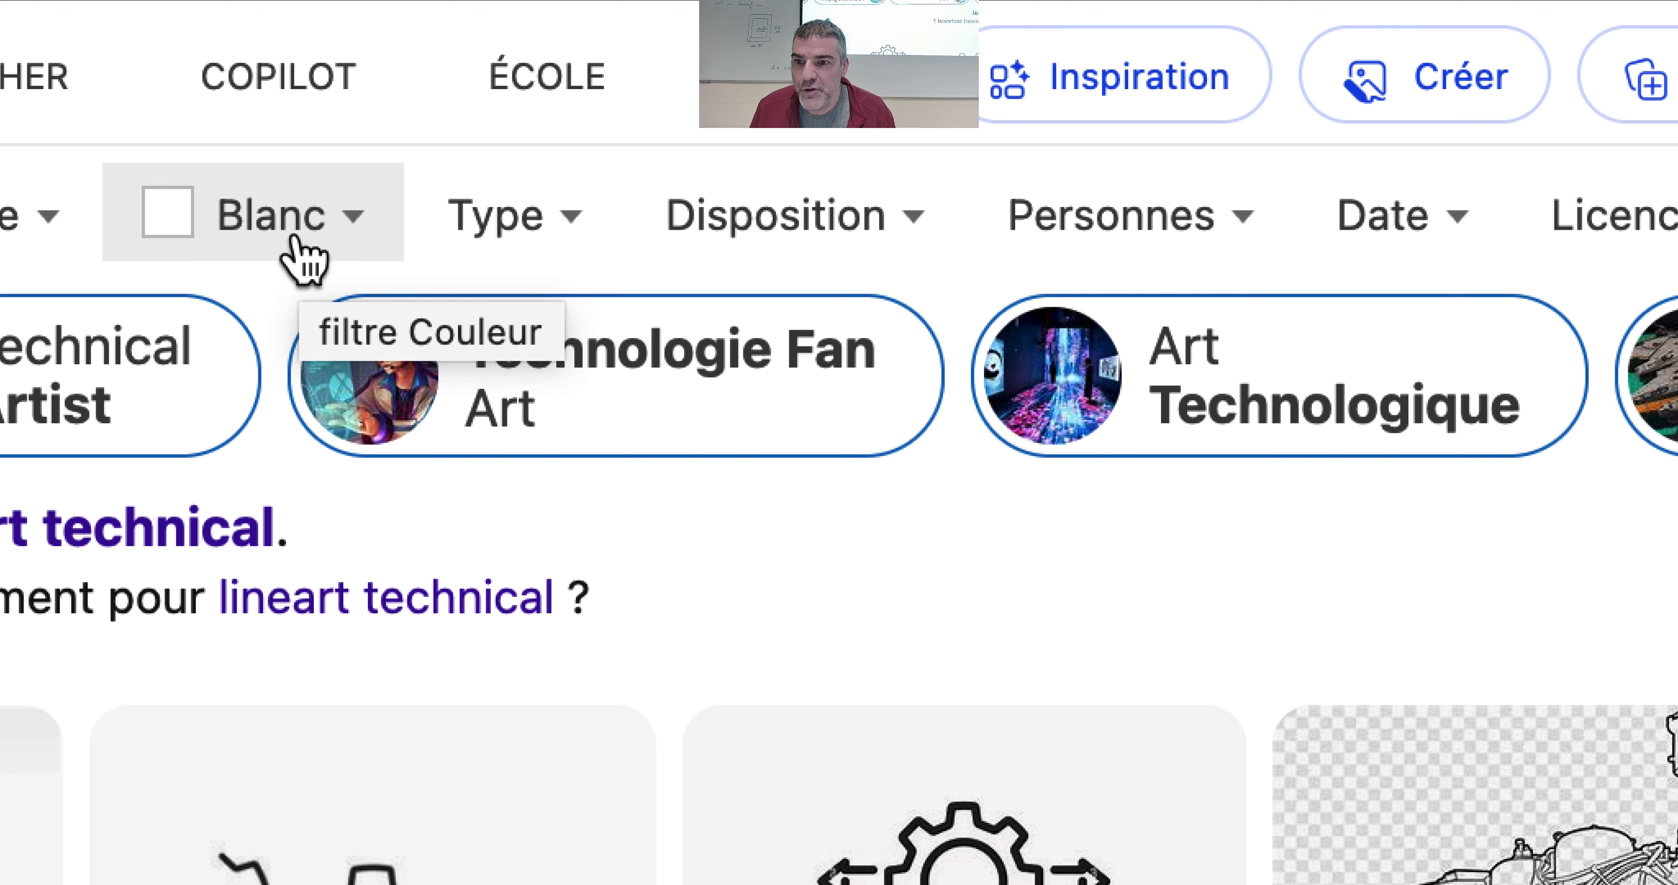
pyautogui.click(296, 241)
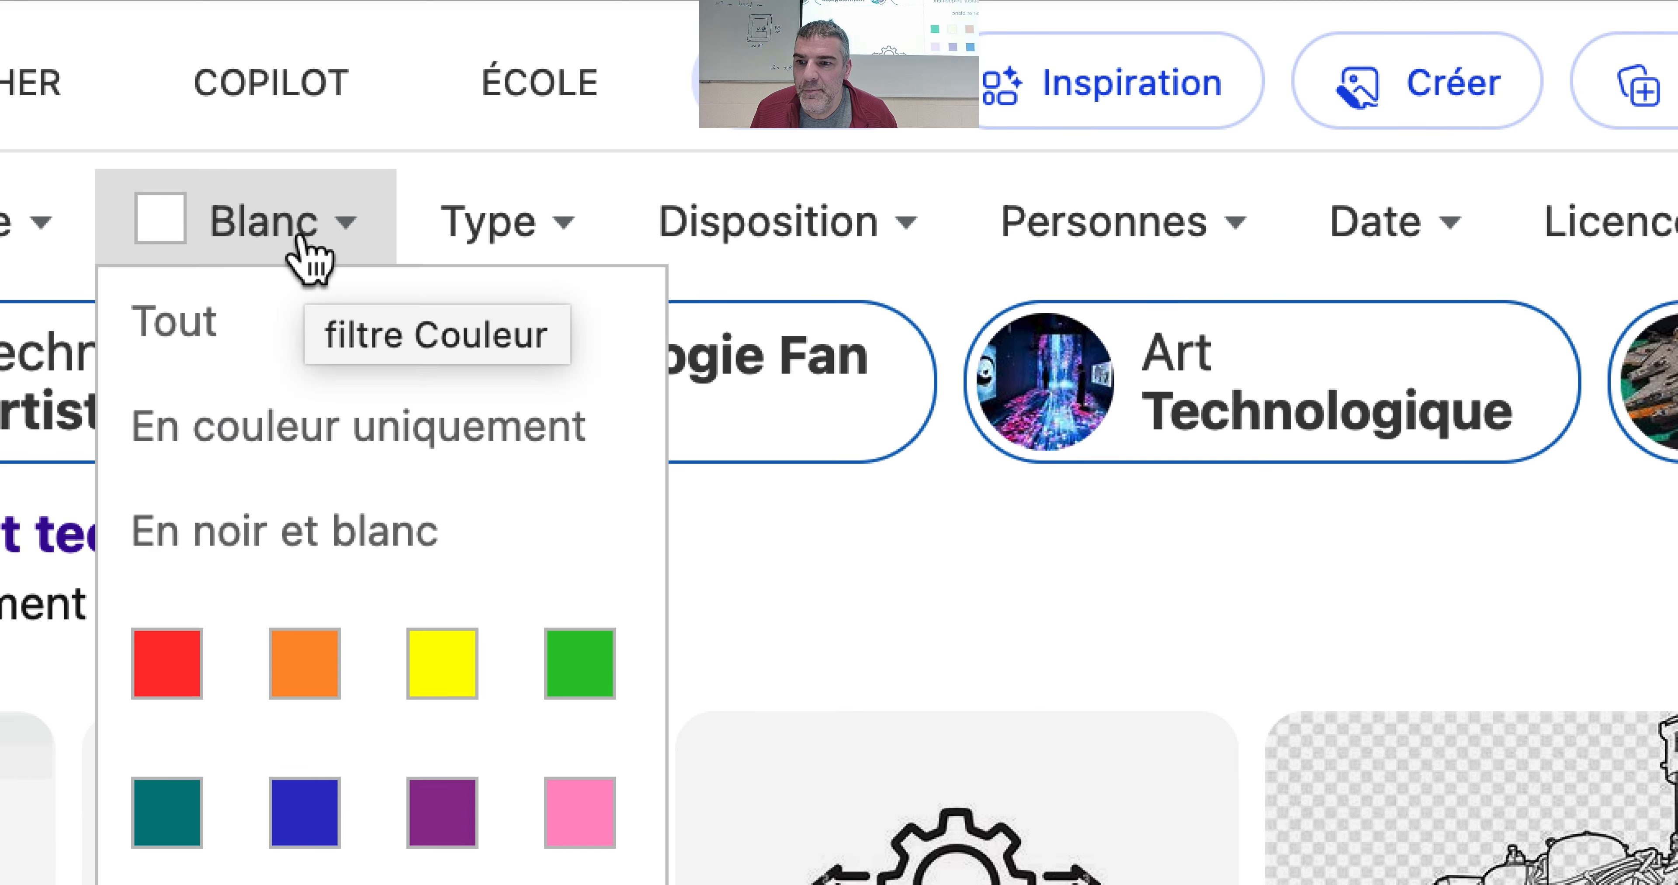
pyautogui.click(299, 242)
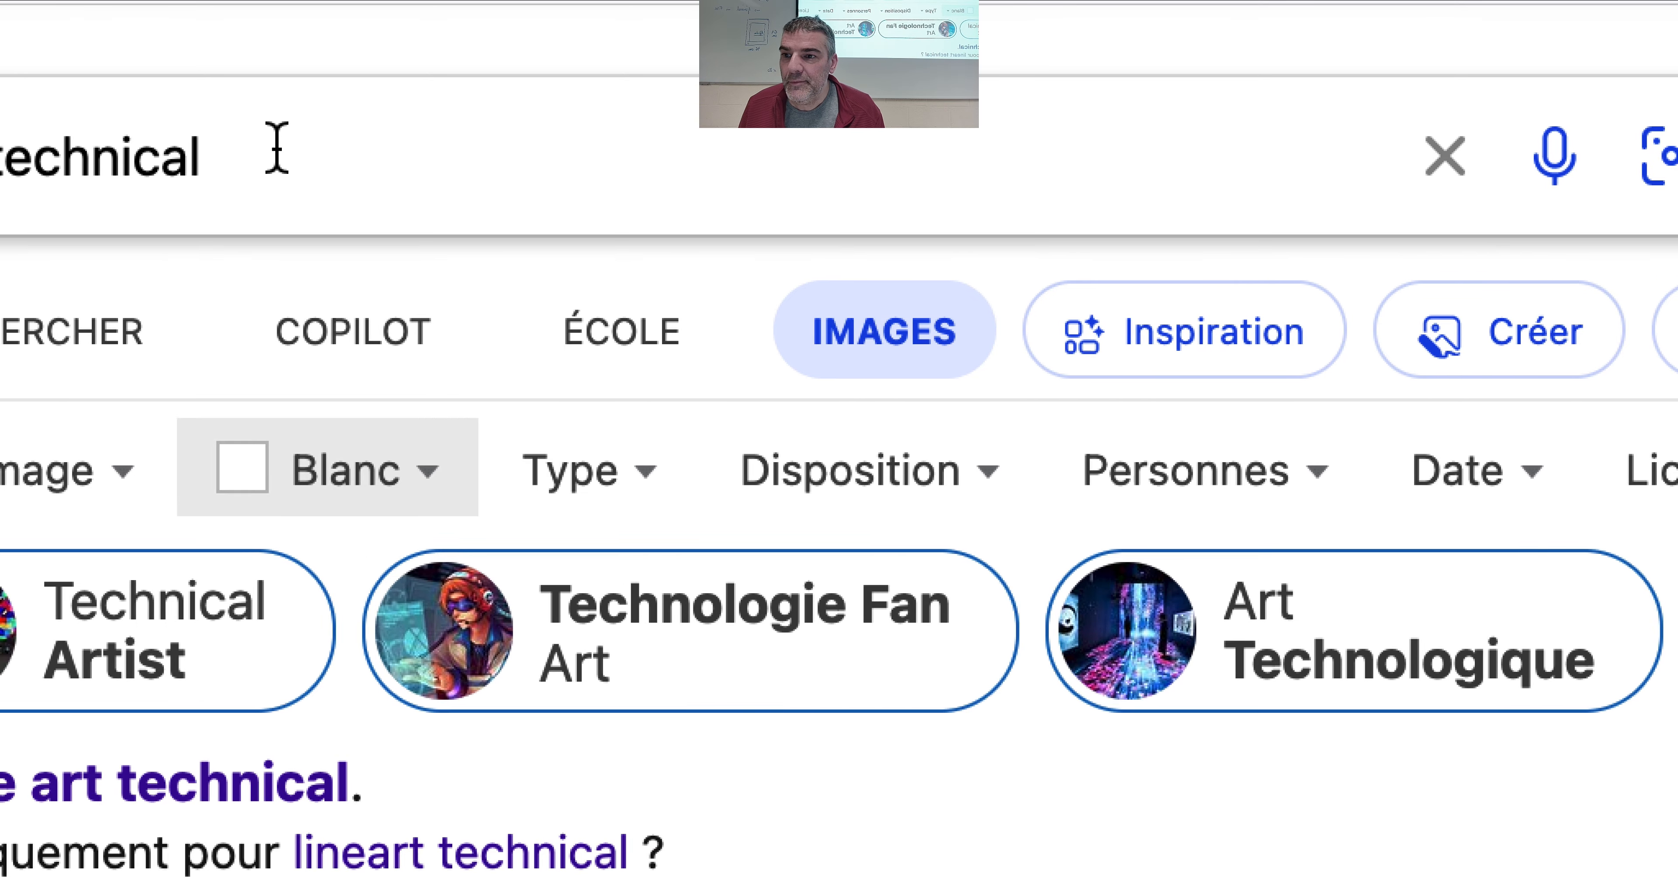
# Replace the image search text with "manga" and run the search.
pyautogui.moveTo(253, 150); pyautogui.dragTo(157, 152)
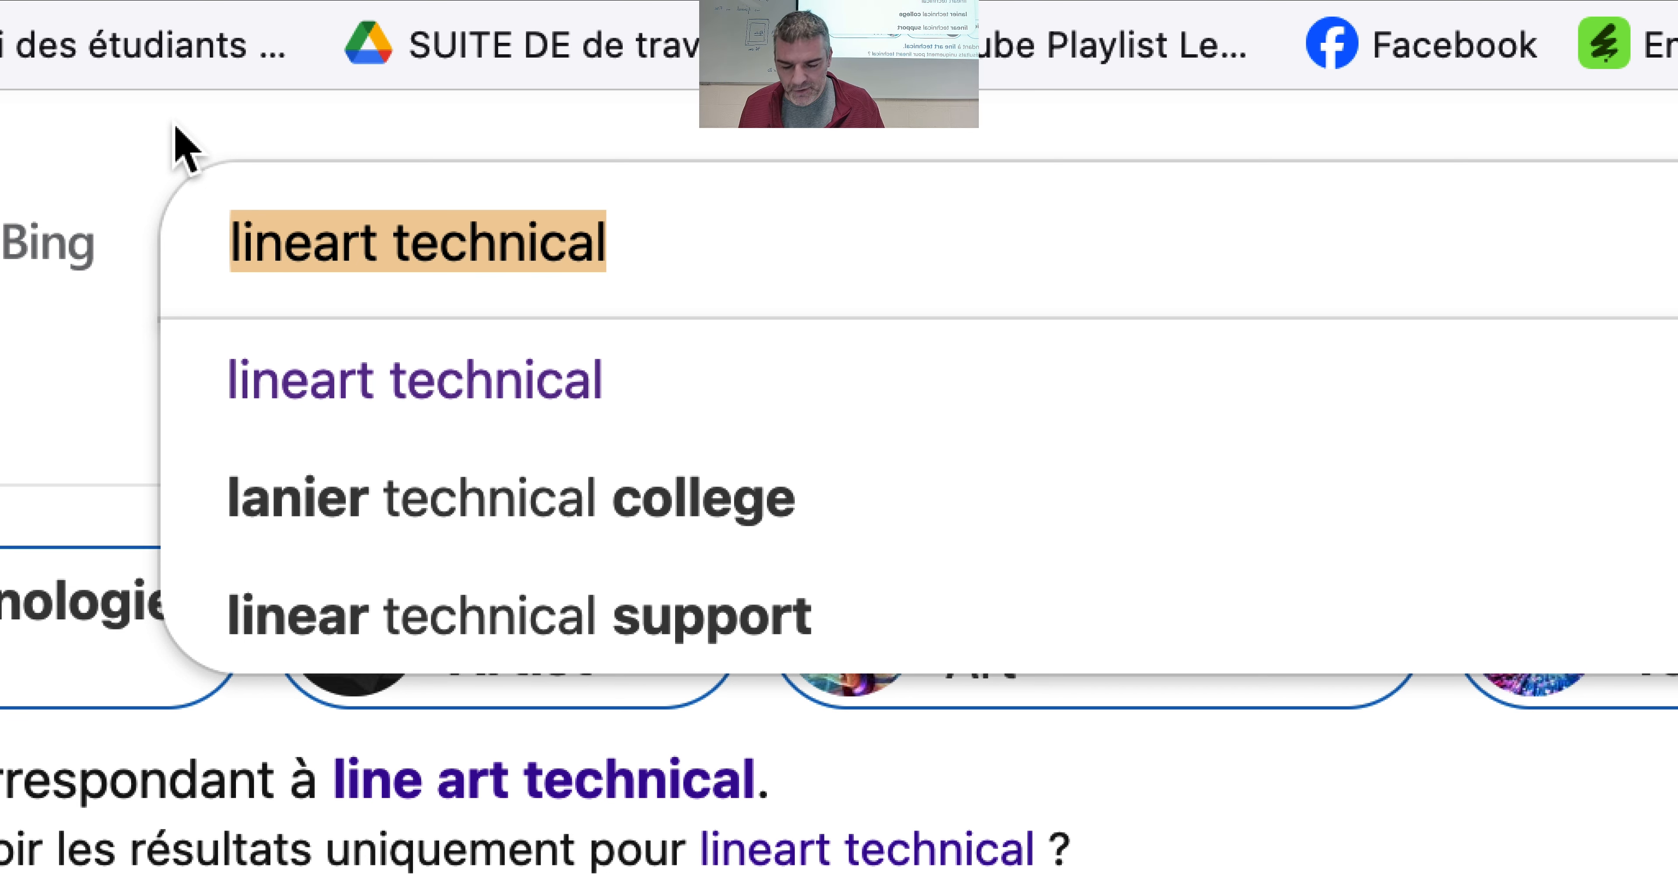
pyautogui.press('BackSpace')
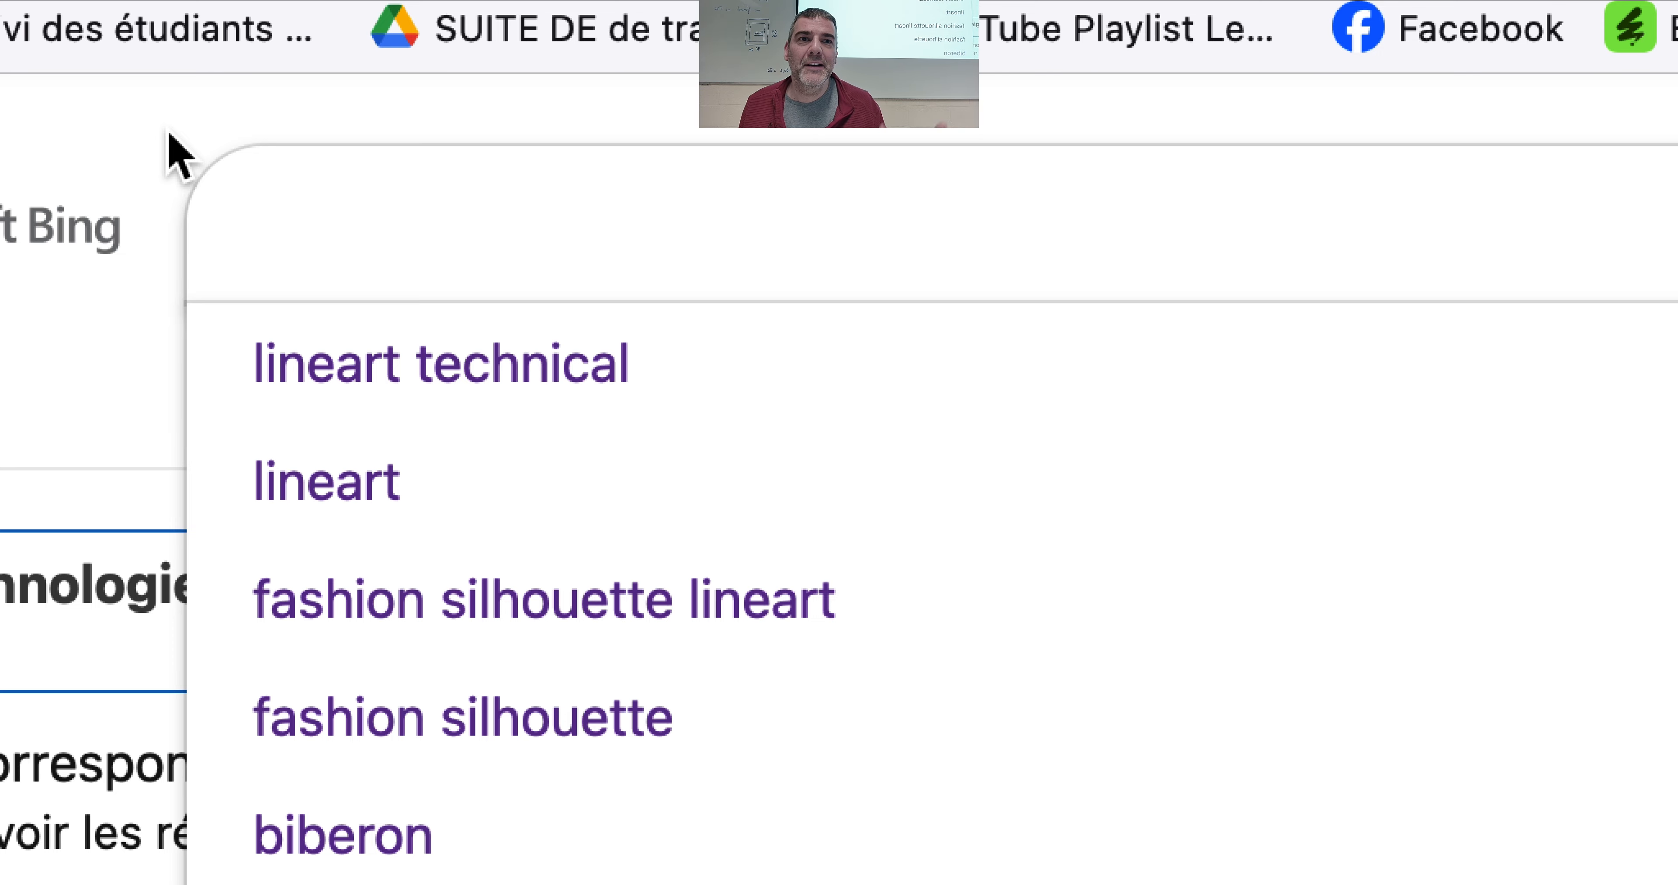
pyautogui.write('manga')
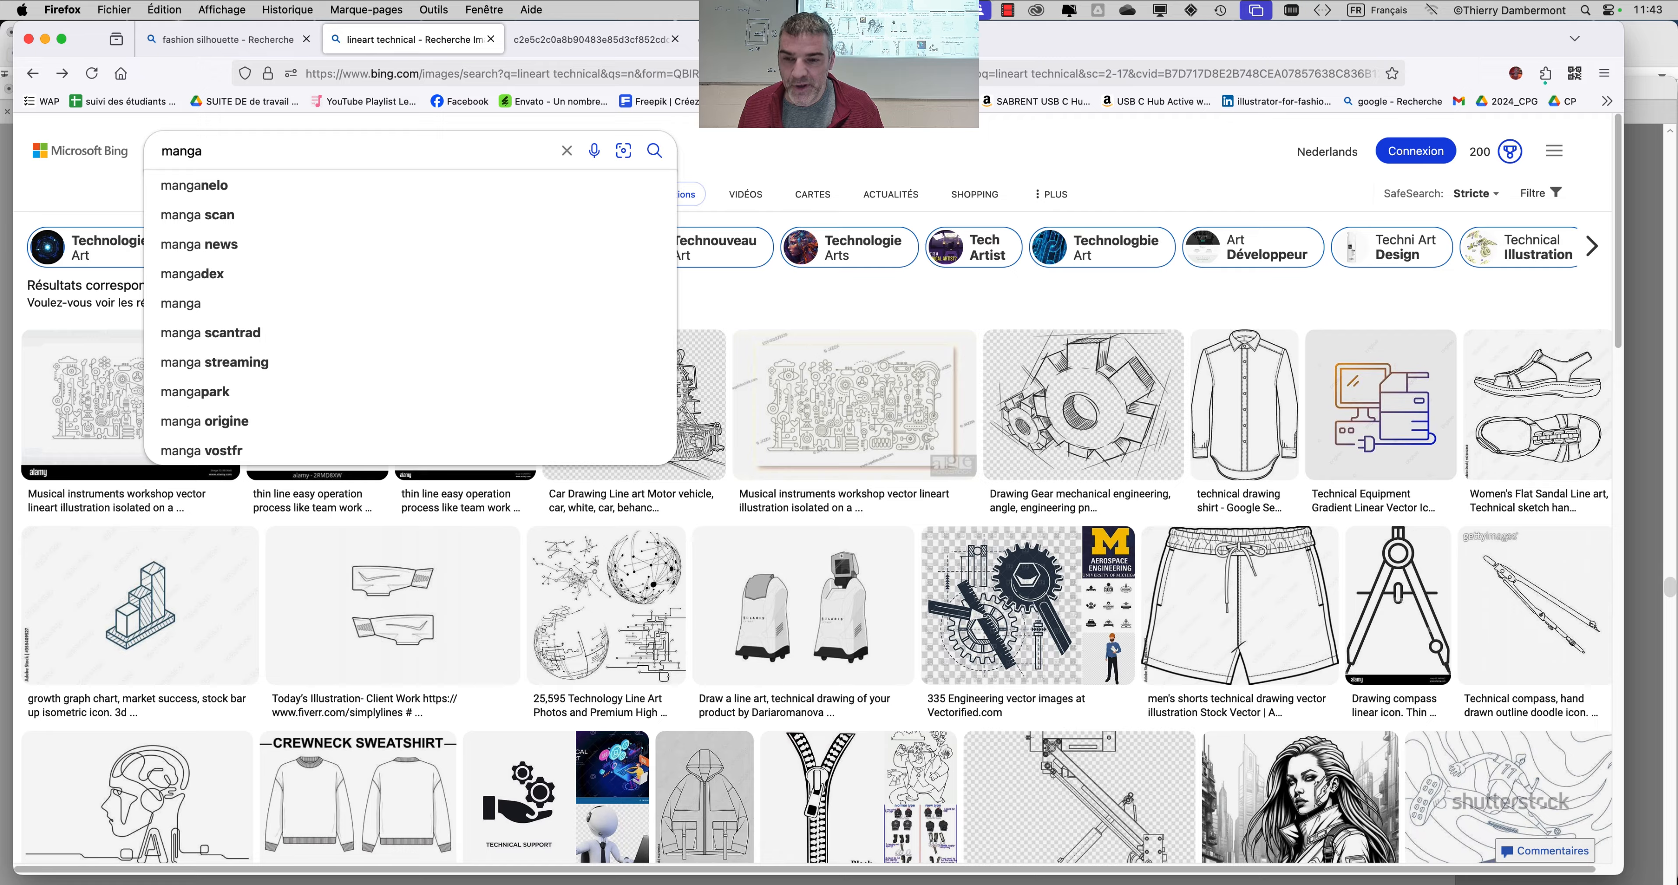
pyautogui.press('Return')
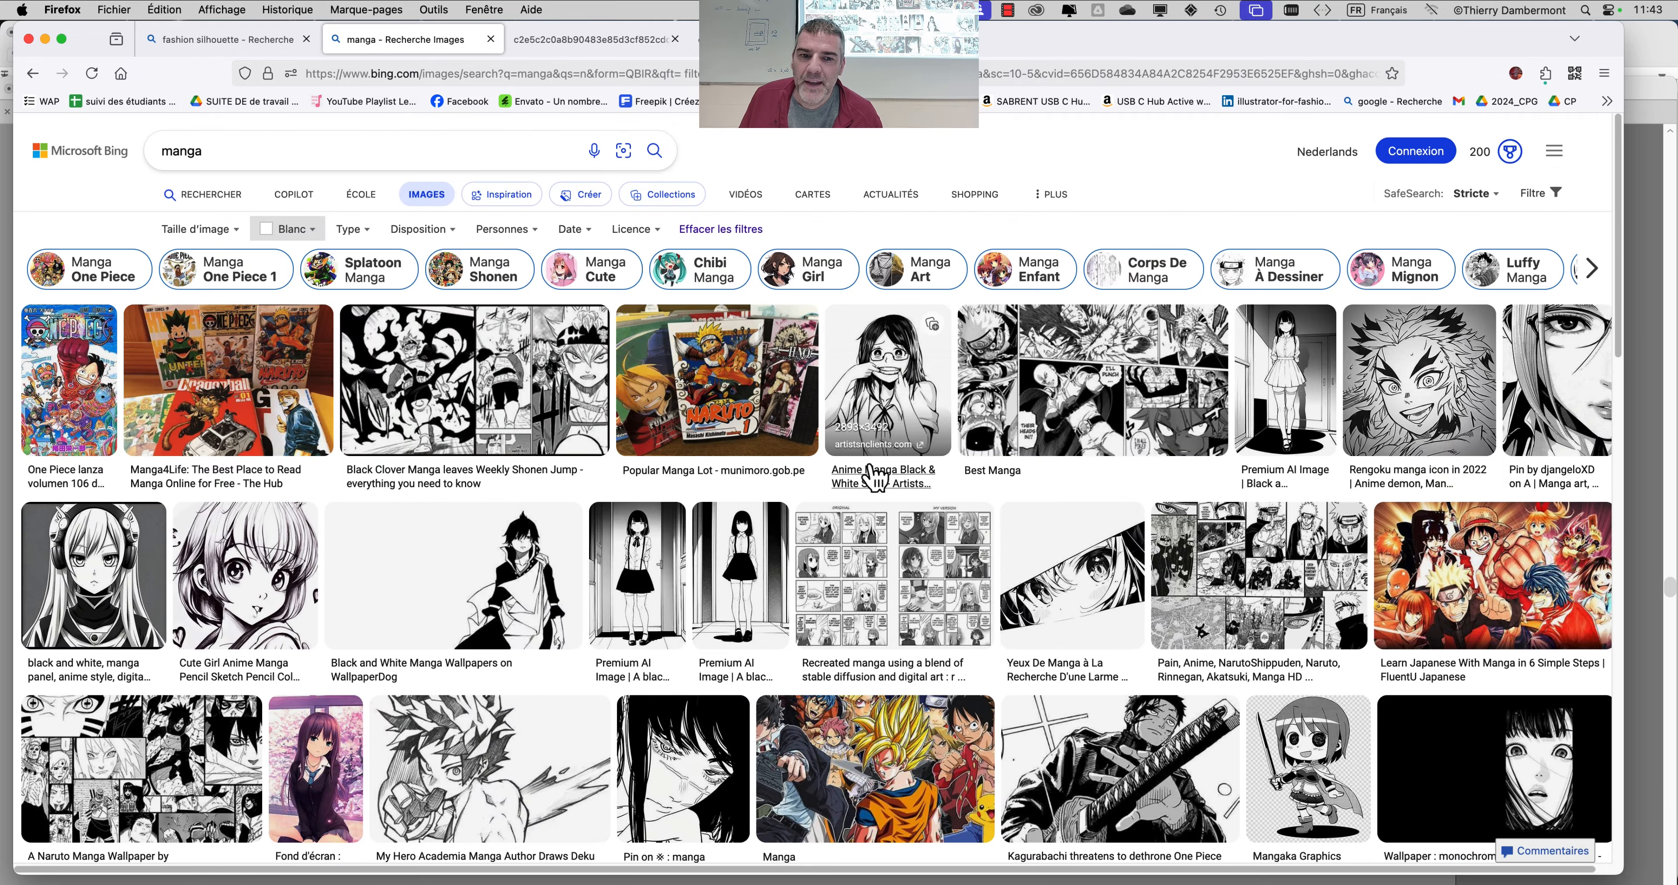
# Browse the manga results, open the picture of the purple-haired seated schoolgirl and copy the image.
pyautogui.scroll(-3, 870, 470)
pyautogui.scroll(-5, 870, 470)
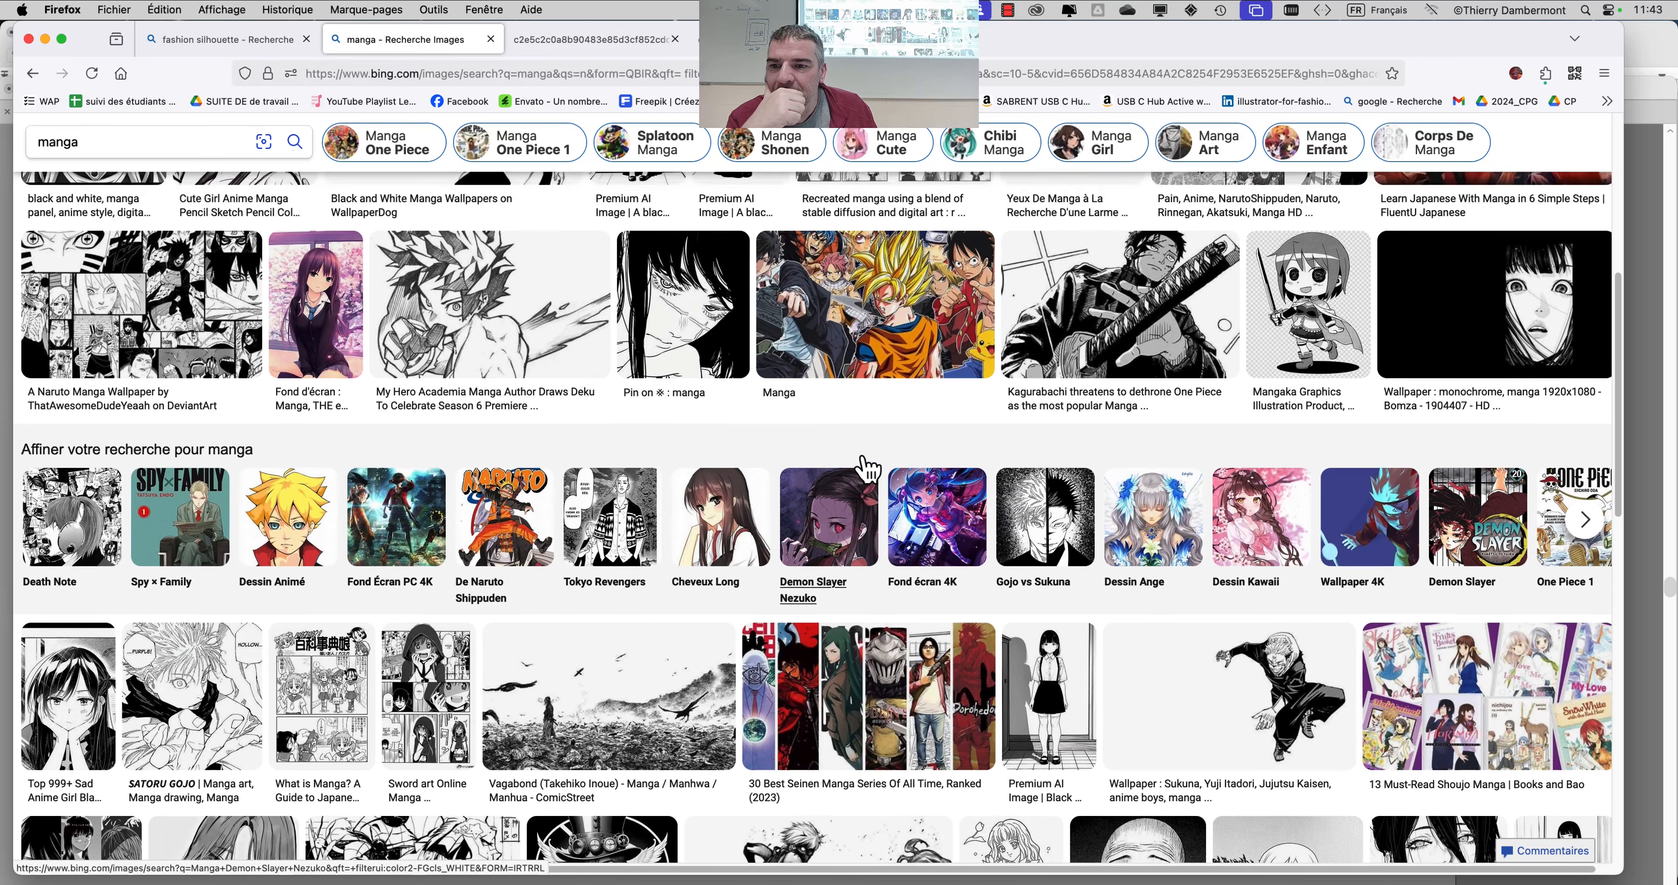
pyautogui.scroll(2, 716, 450)
pyautogui.click(409, 366)
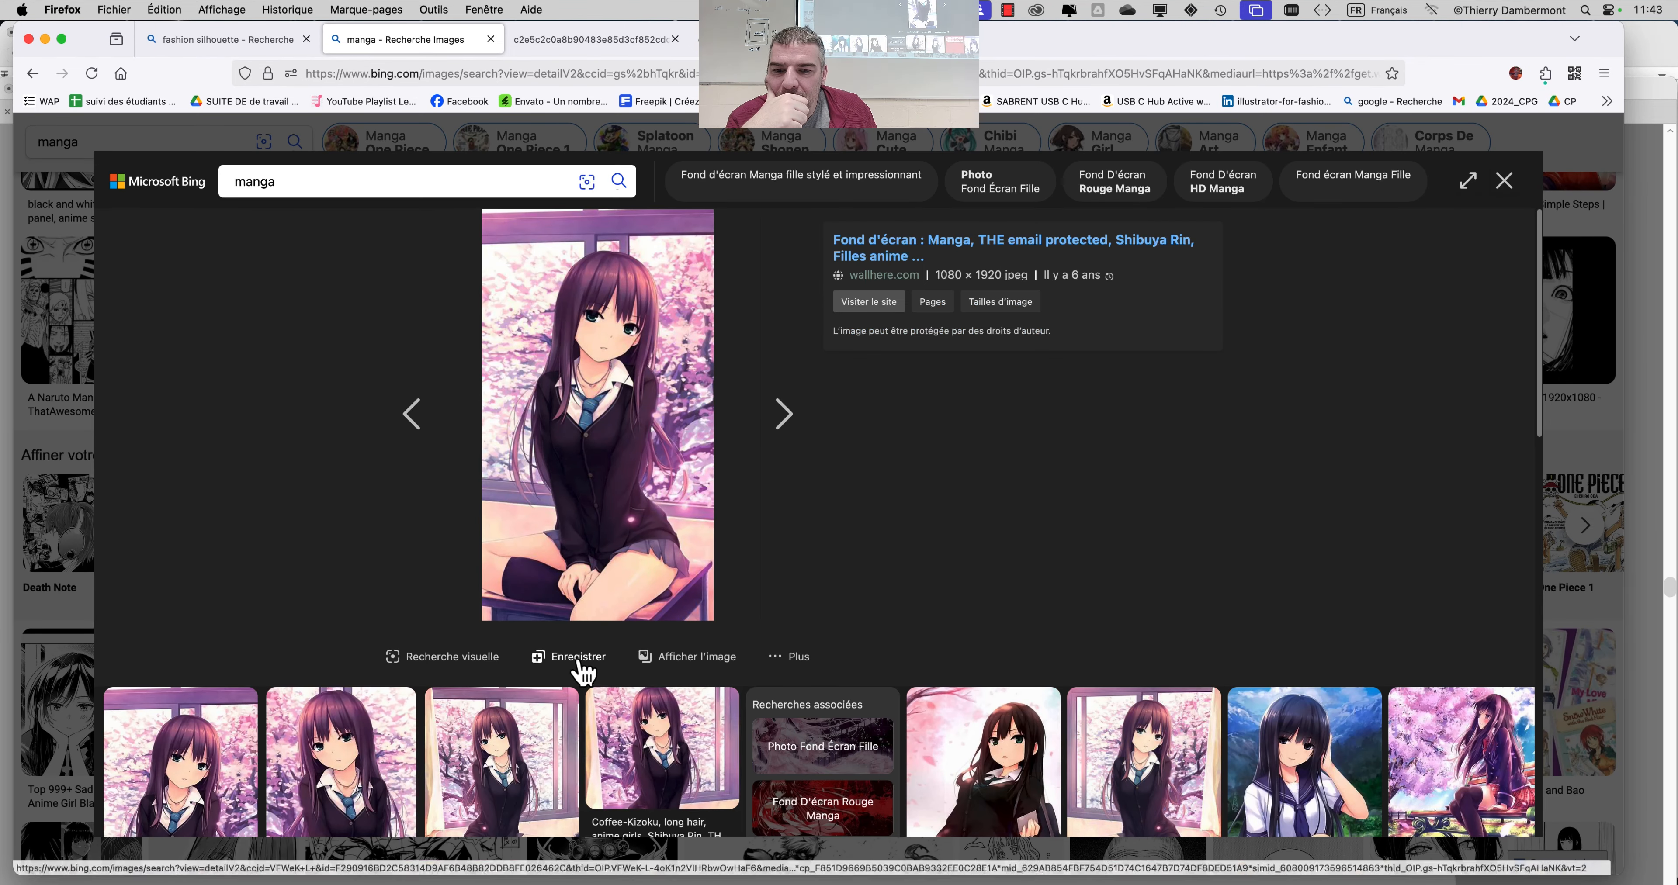
pyautogui.rightClick(615, 393)
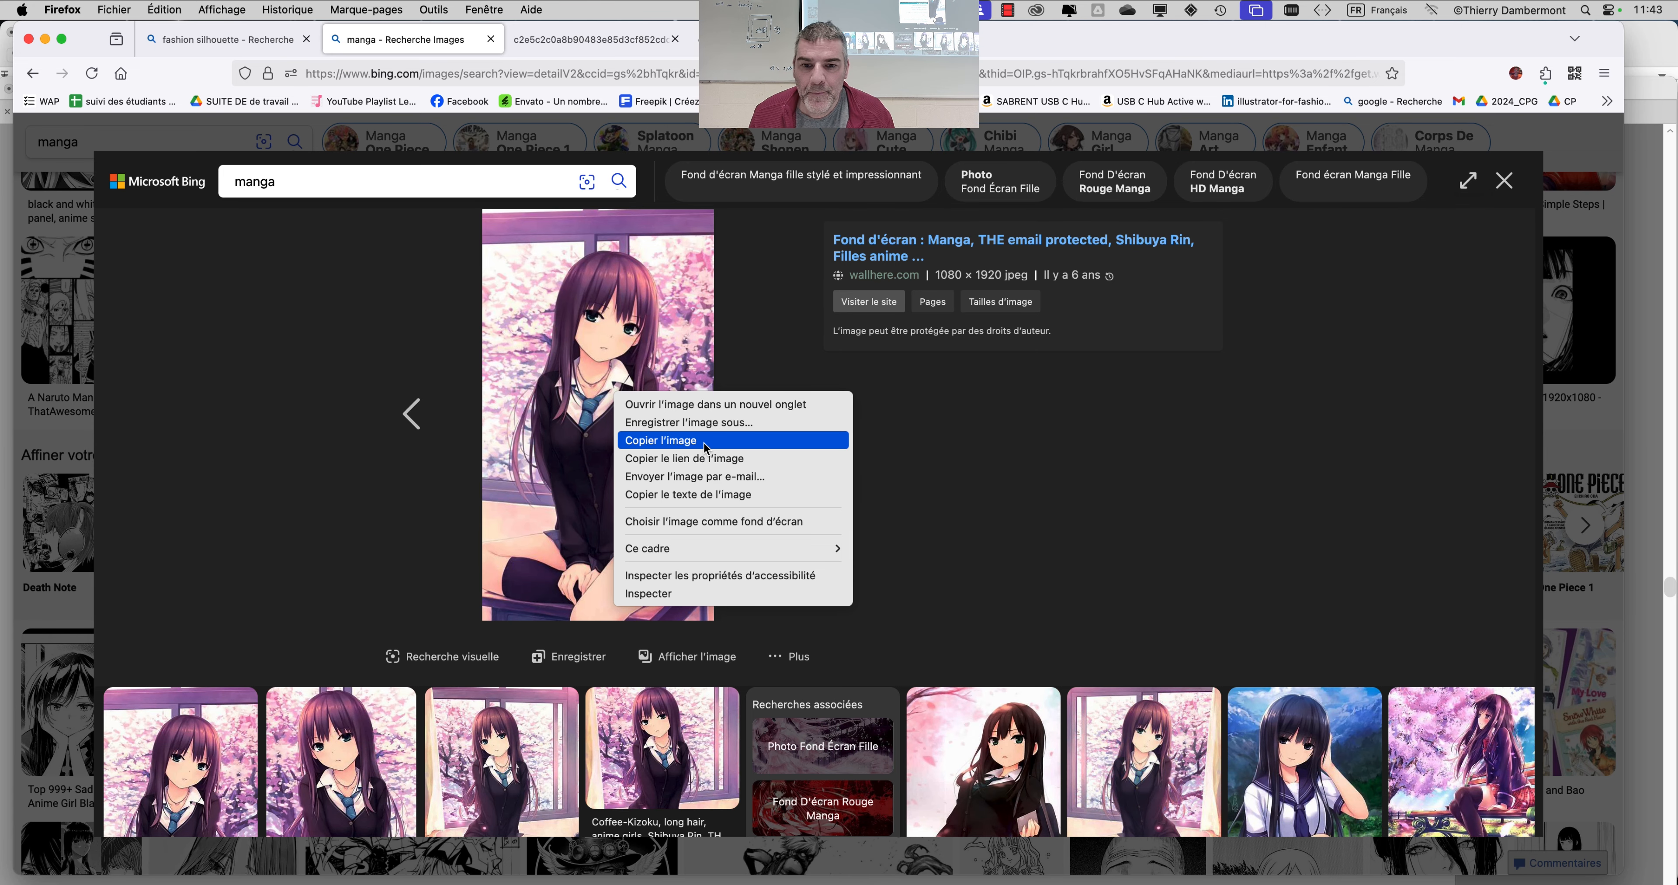
pyautogui.click(705, 445)
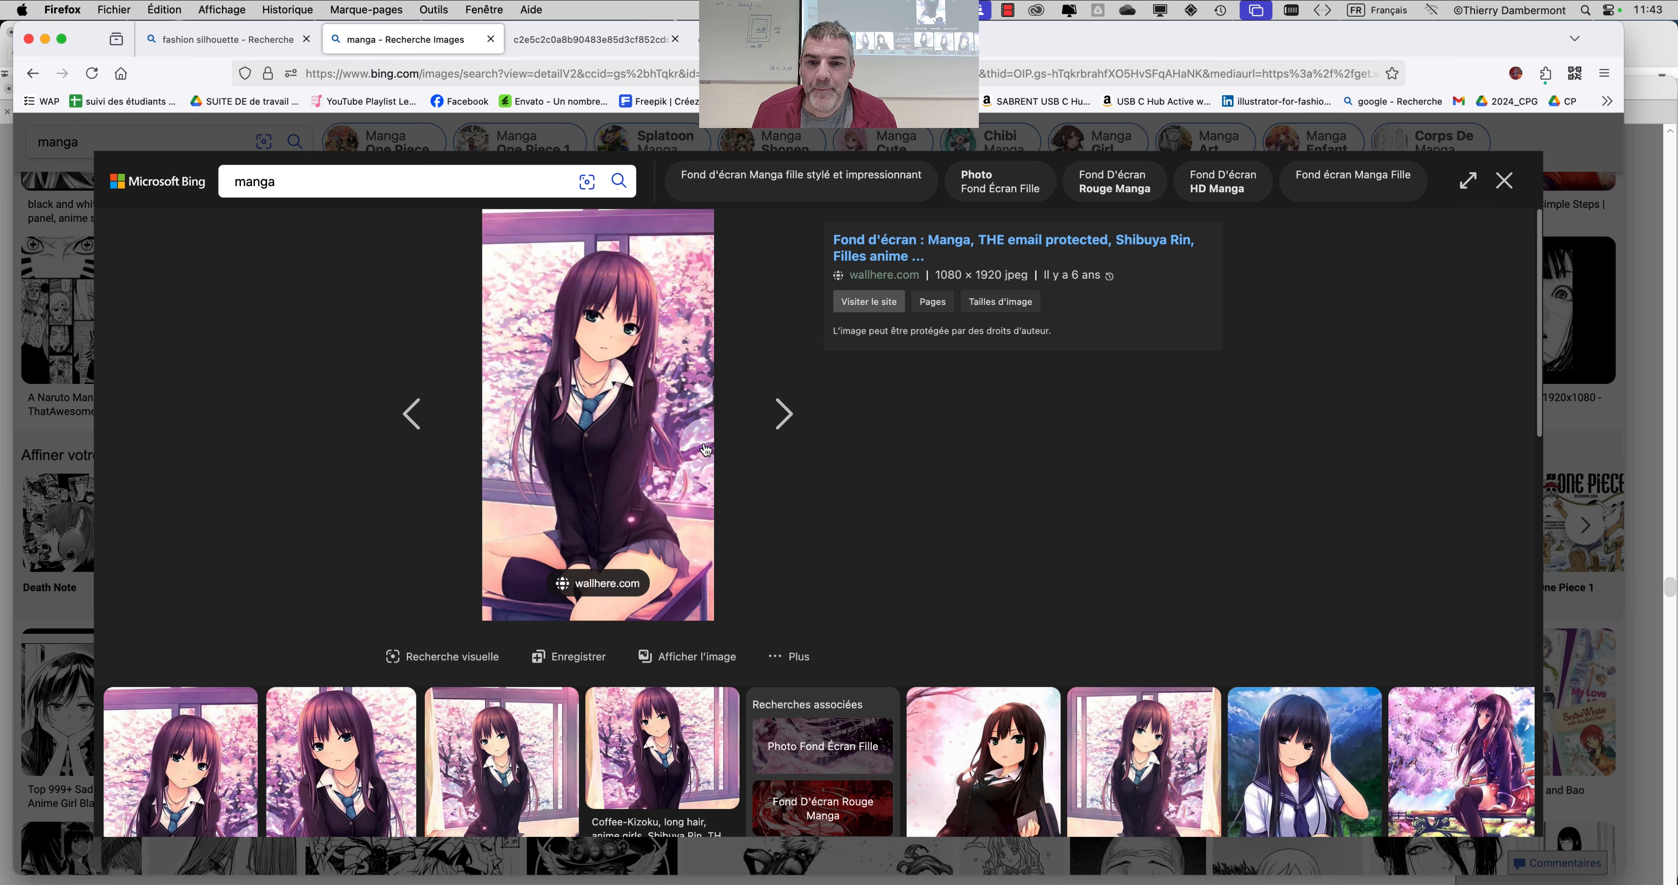
# Switch back to Illustrator, paste the manga picture and move it to the empty area beside the sneaker drawing.
pyautogui.press('super+Tab')
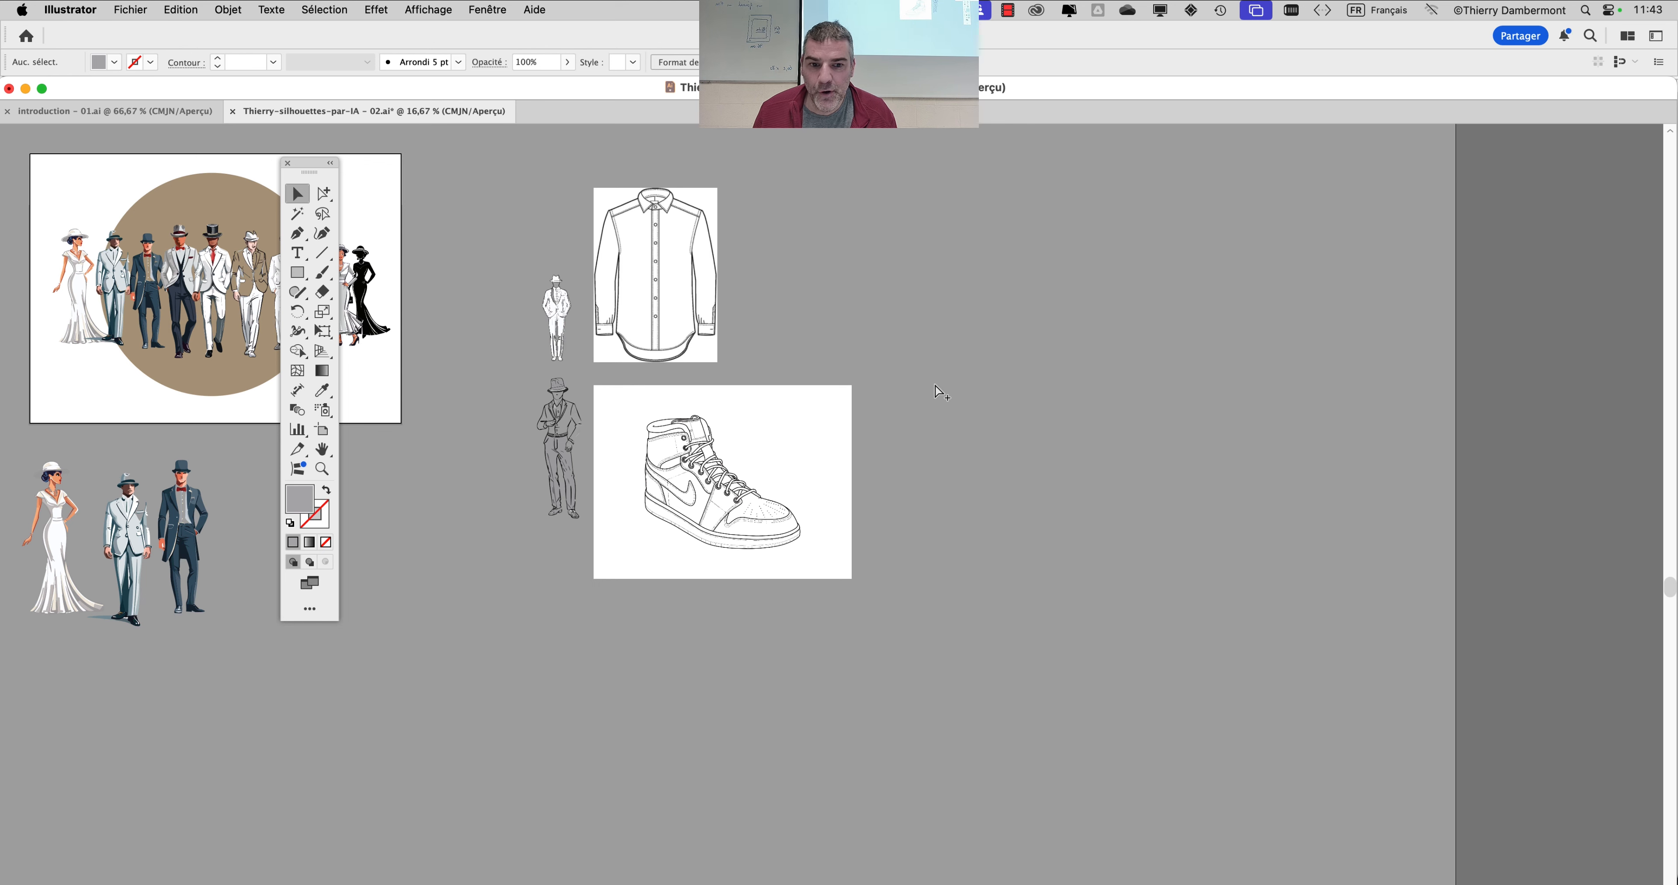
pyautogui.press('super+v')
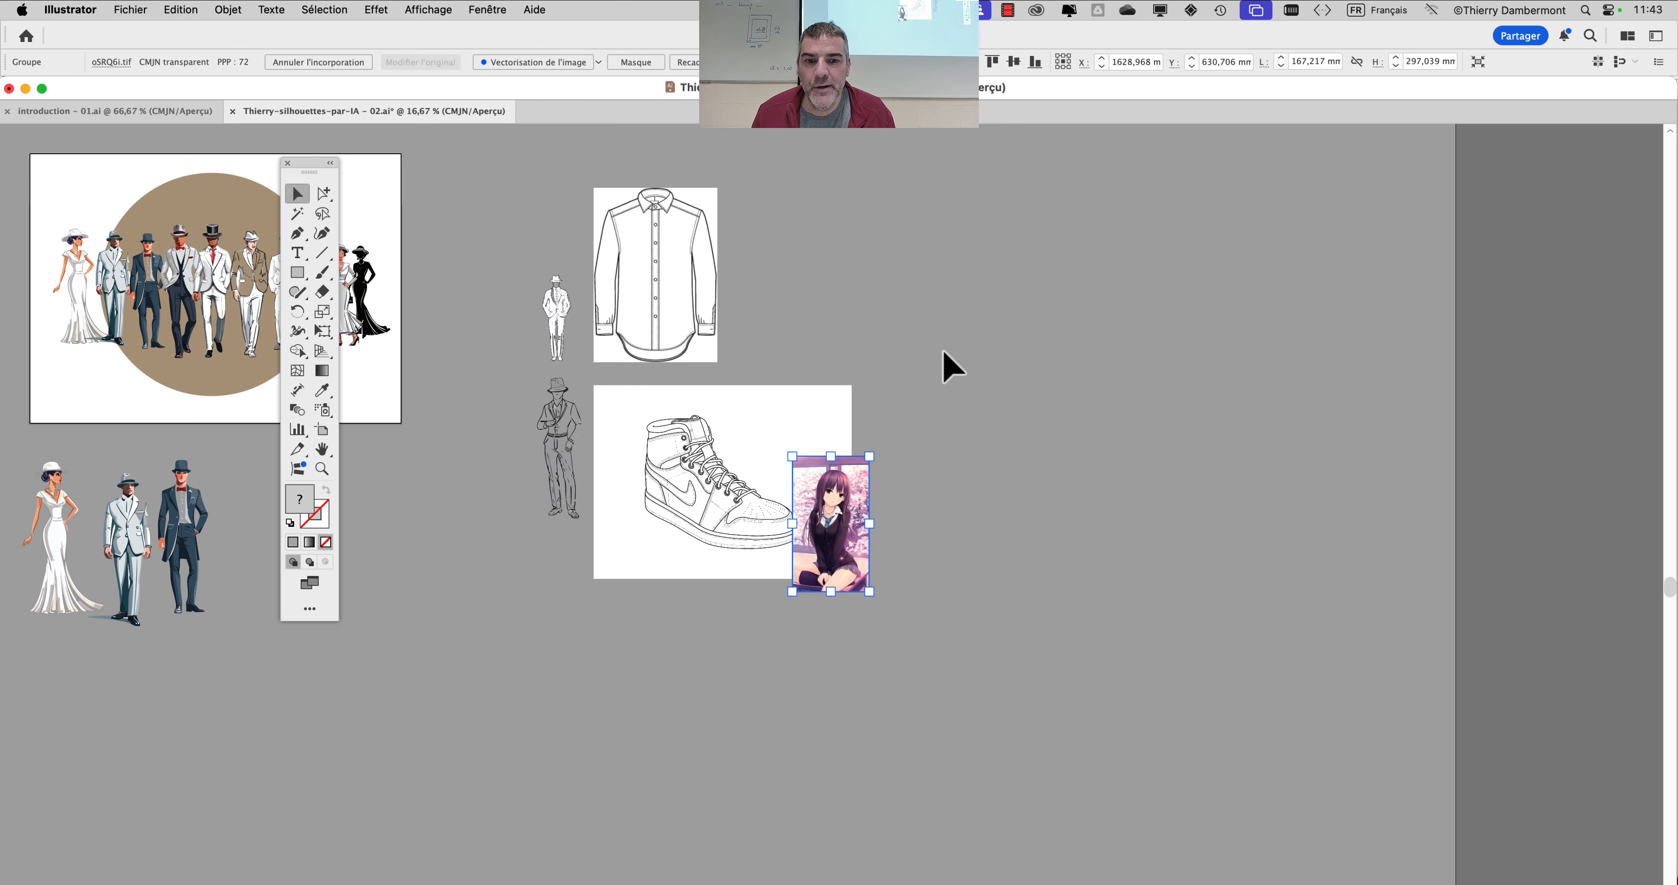
pyautogui.moveTo(846, 511); pyautogui.dragTo(981, 496)
pyautogui.scroll(2, 769, 509)
pyautogui.scroll(1, 860, 492)
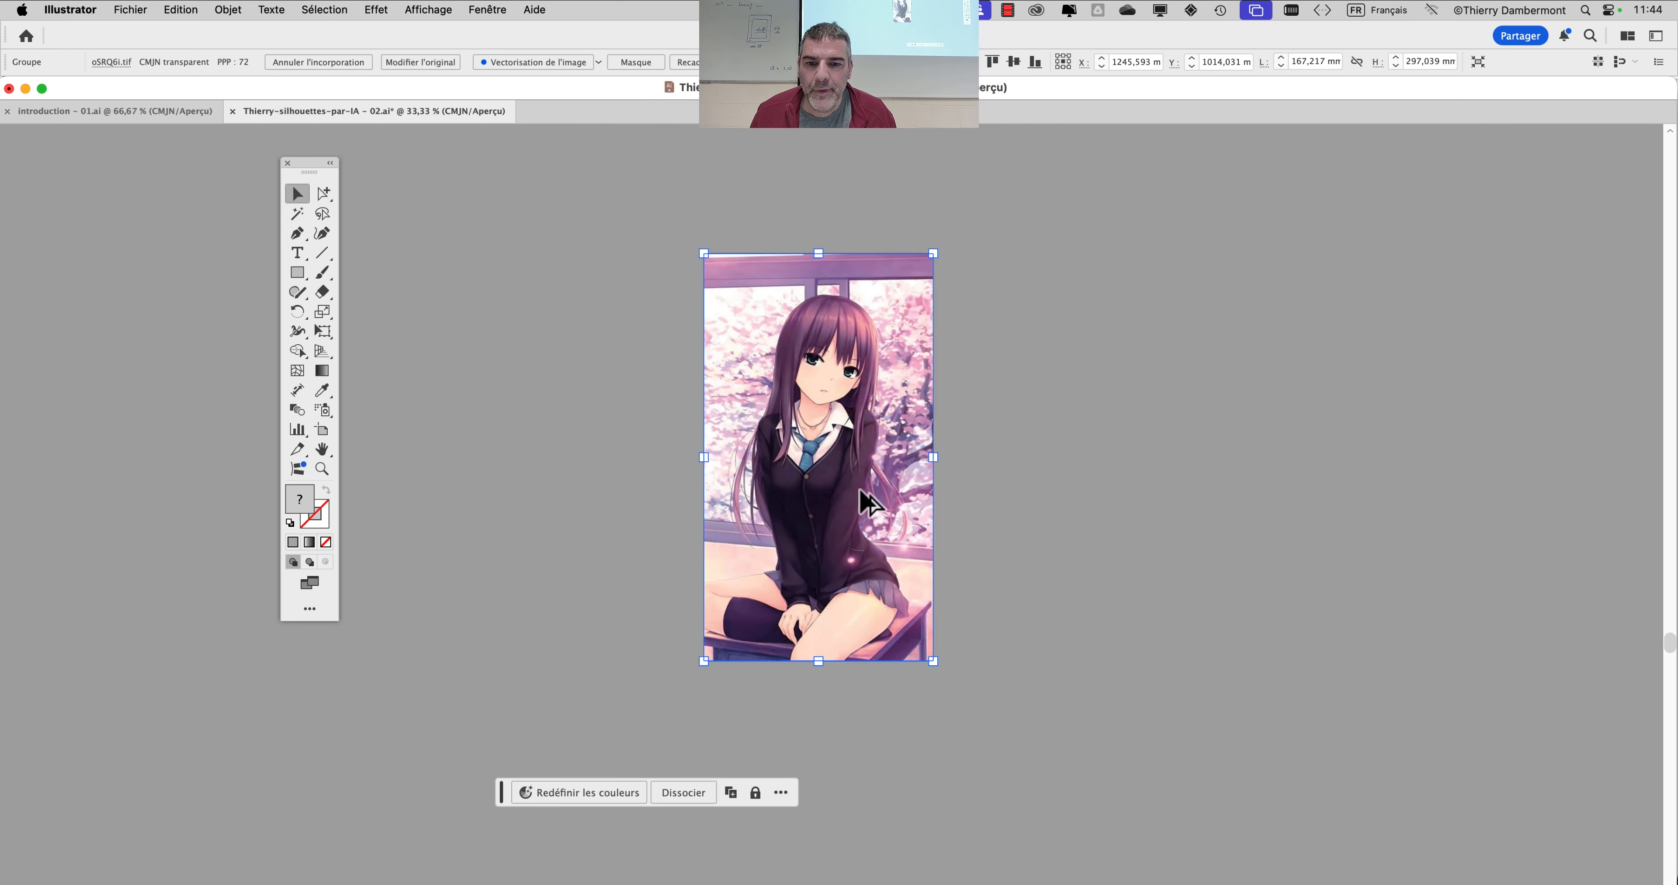
# Draw a tall rectangle about 110 × 330 mm beside the manga picture and open Générer des vecteurs (Beta) for it.
pyautogui.scroll(1, 860, 492)
pyautogui.scroll(-1, 791, 464)
pyautogui.moveTo(311, 163); pyautogui.dragTo(93, 195)
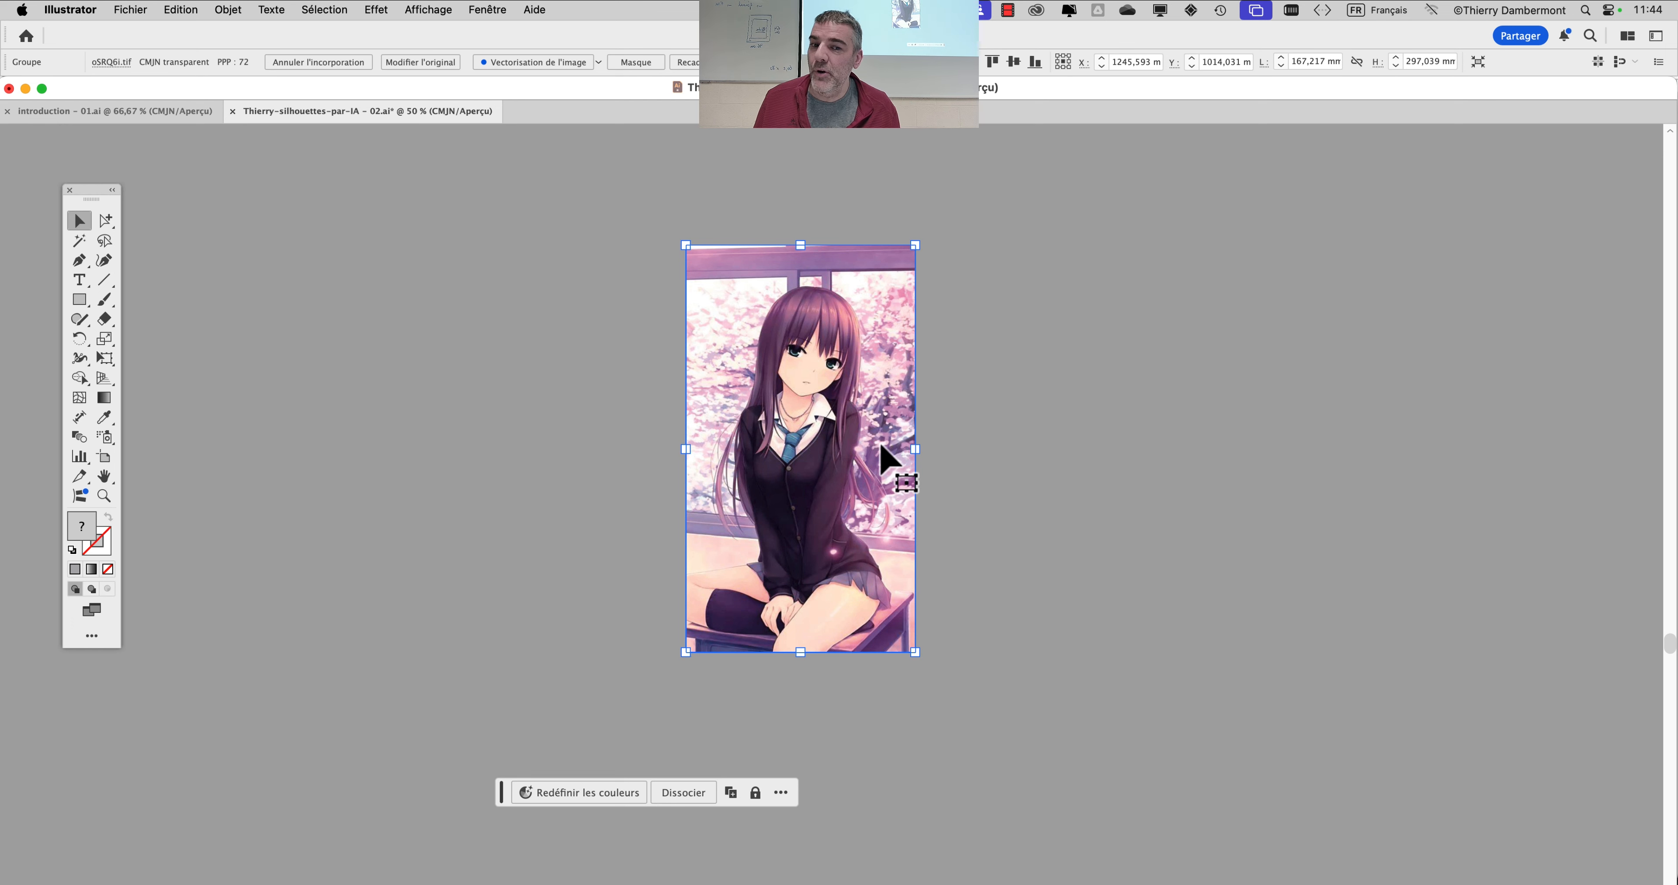
pyautogui.click(80, 301)
pyautogui.moveTo(441, 200); pyautogui.dragTo(593, 652)
pyautogui.click(228, 9)
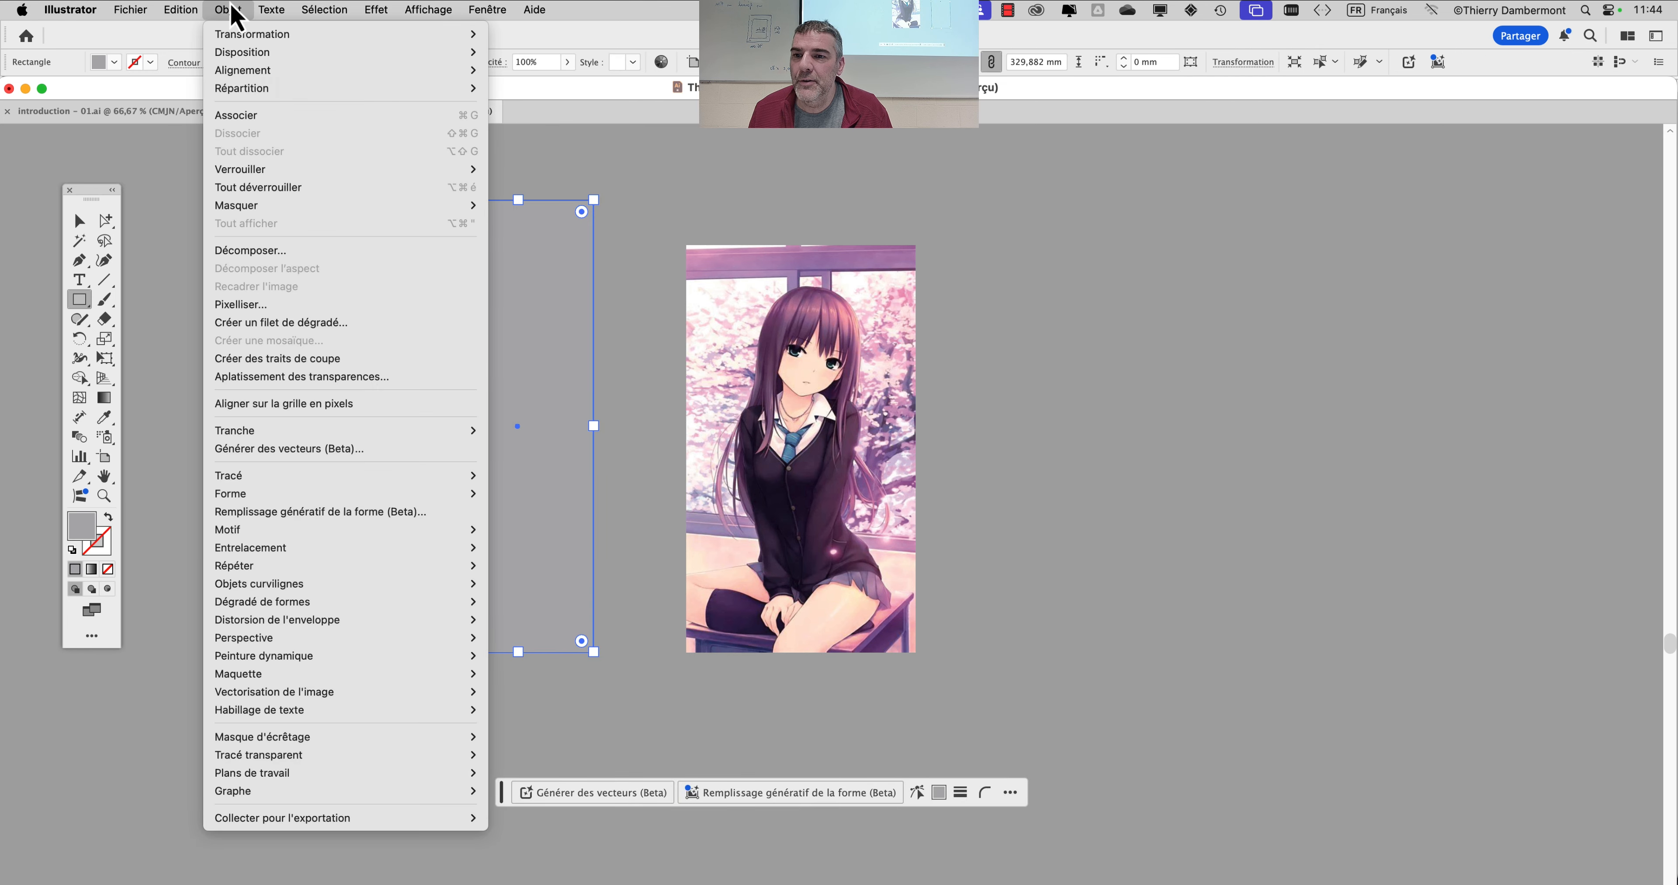
pyautogui.click(325, 454)
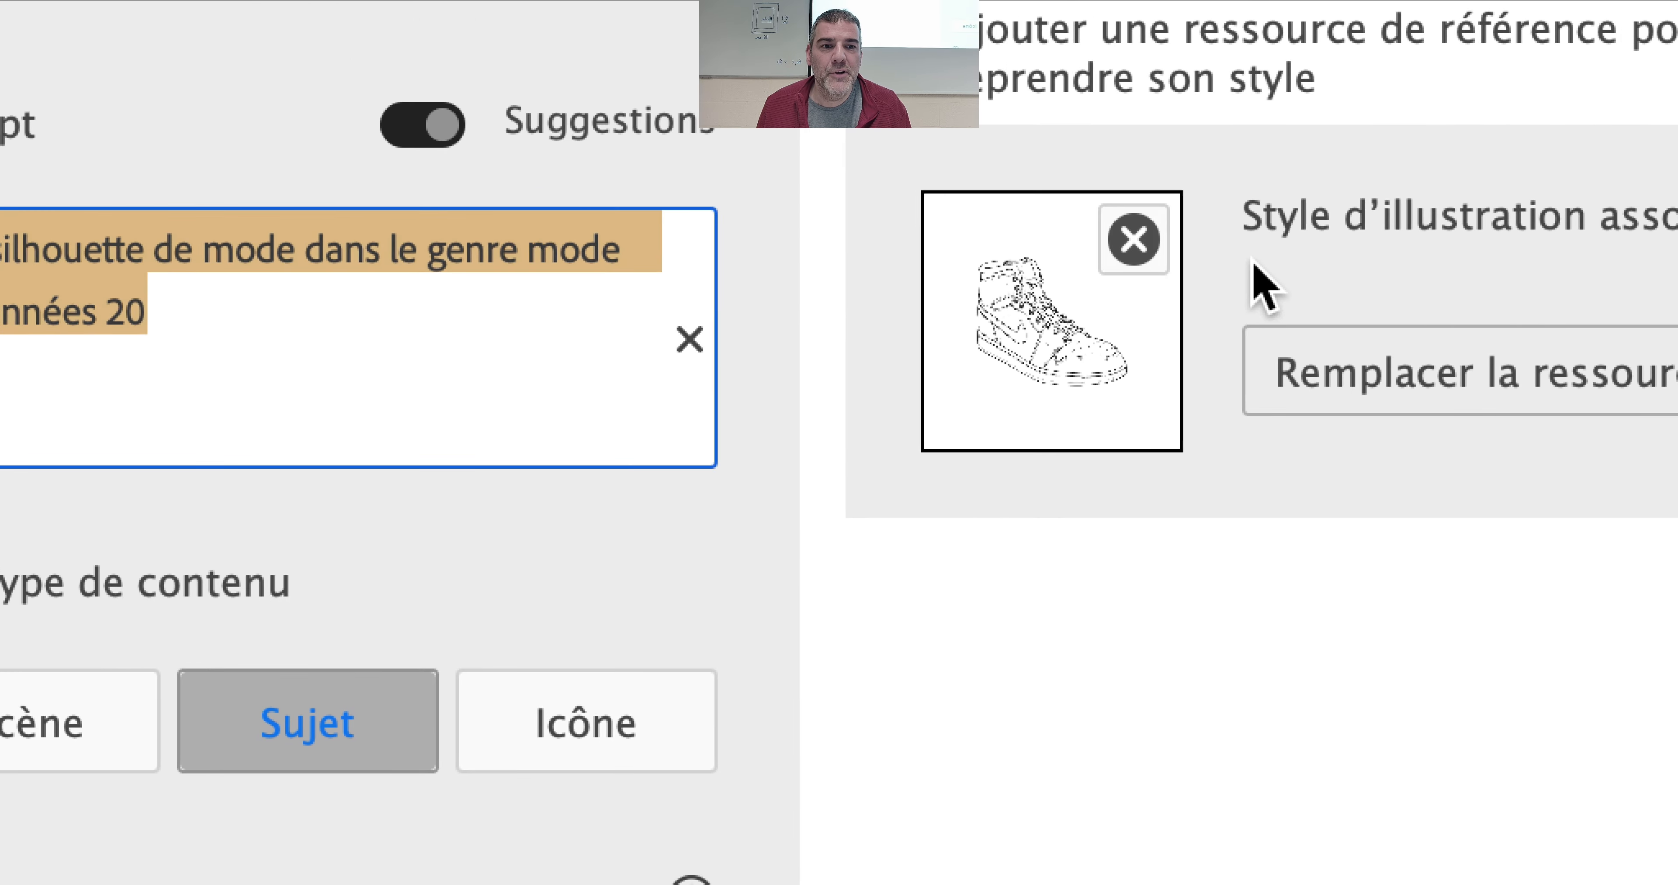
# Replace the sneaker style reference with the manga picture and generate "une silhouette de mode dans le genre mode des années 20" as Sujet.
pyautogui.click(1134, 240)
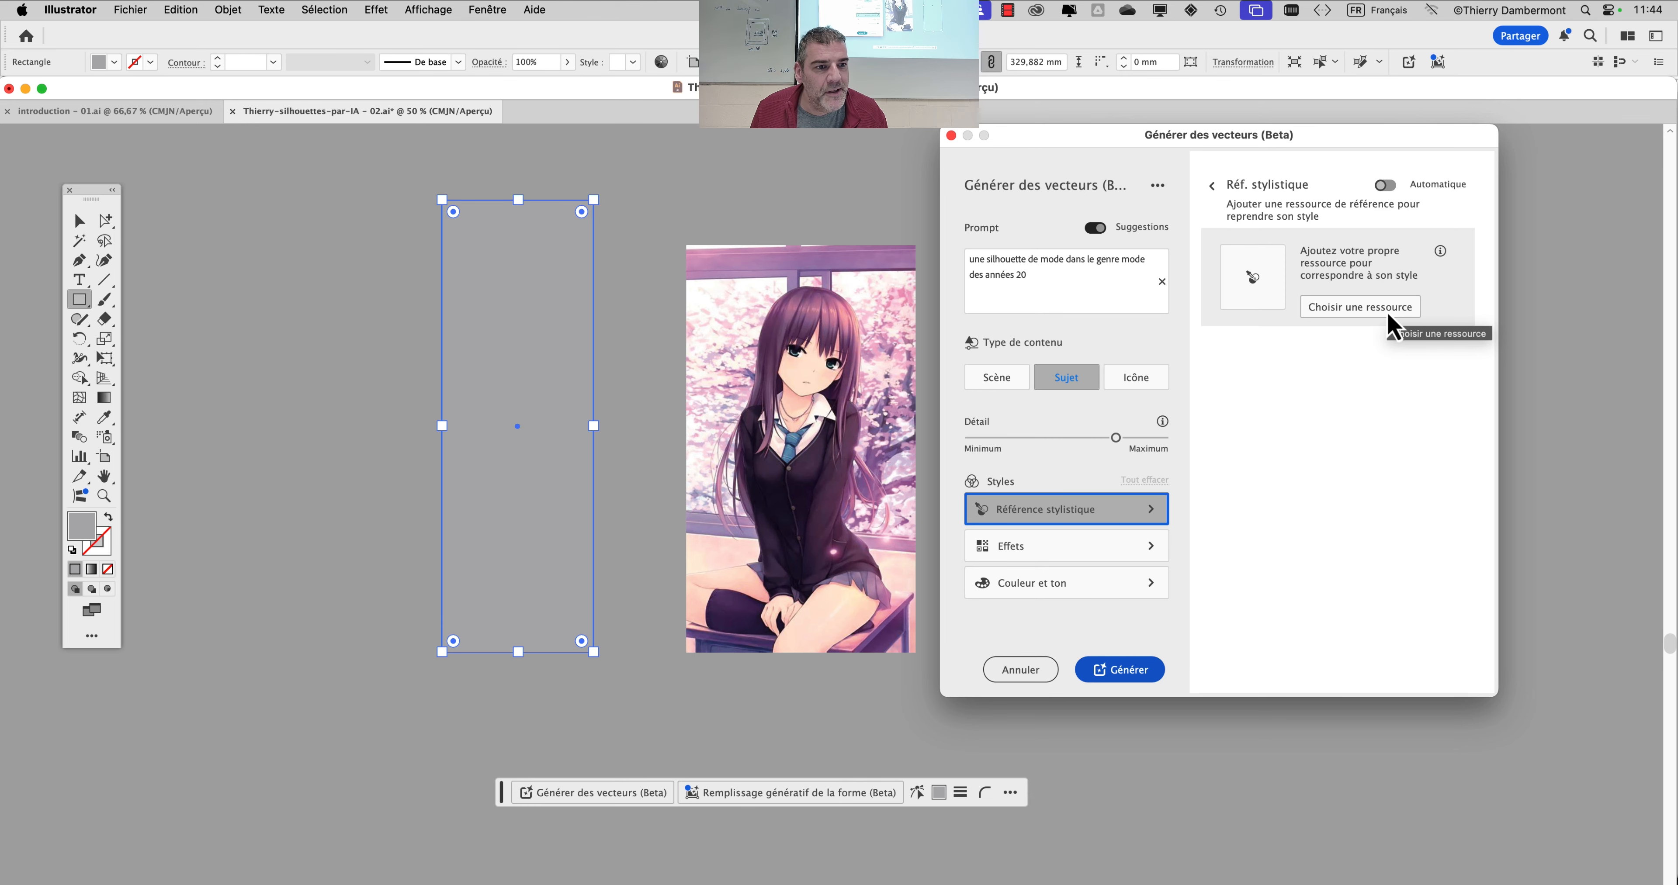
pyautogui.click(1354, 312)
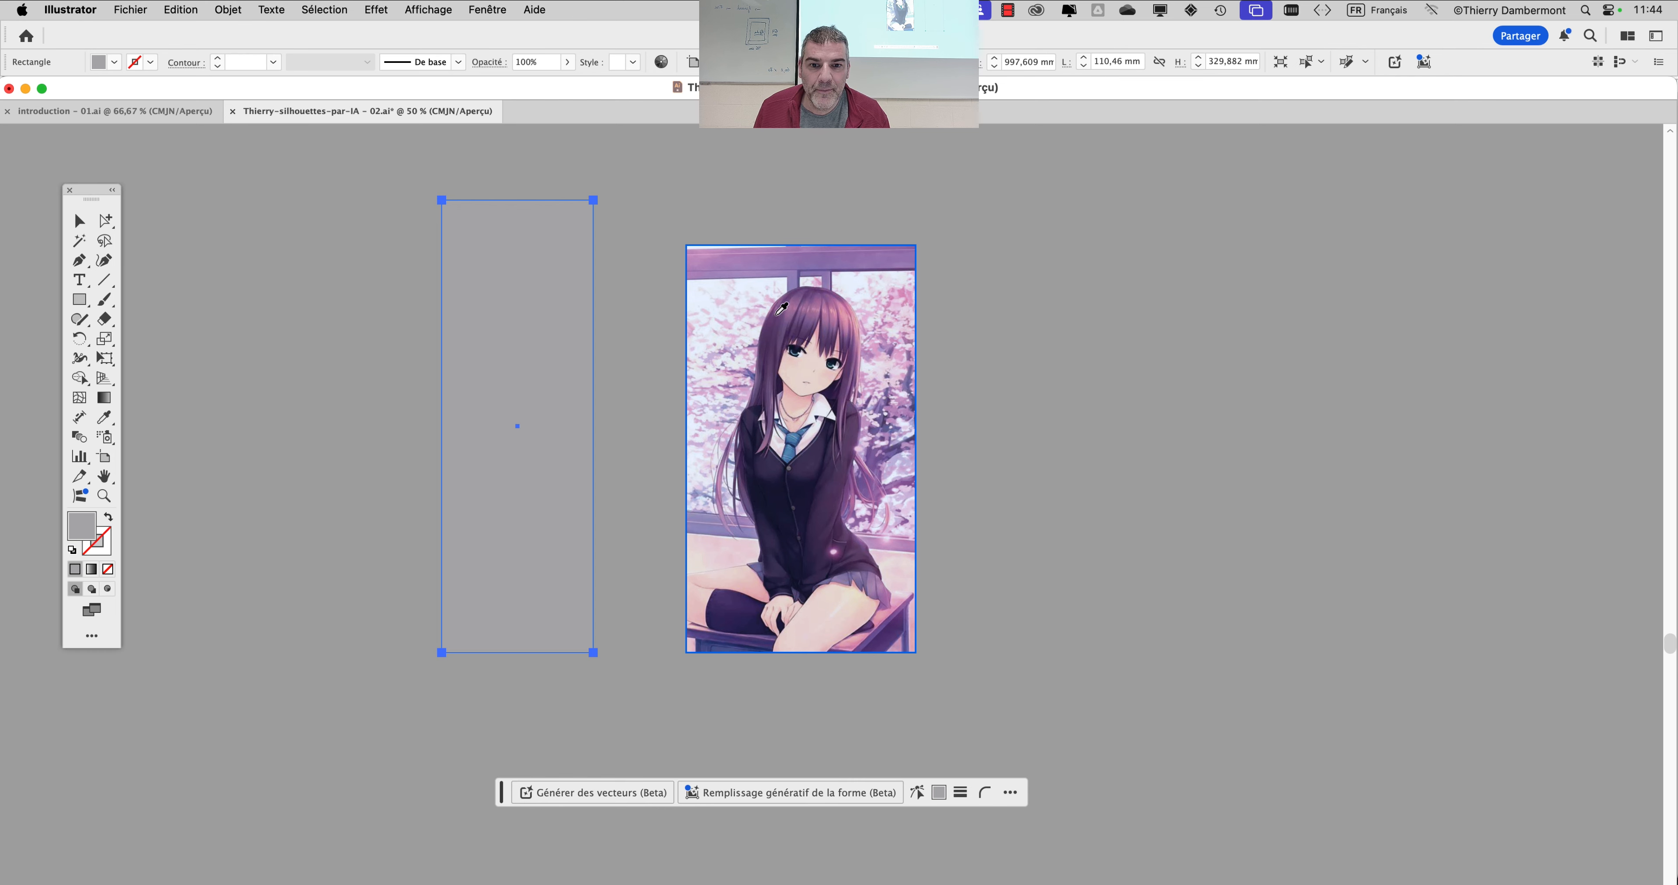
pyautogui.click(782, 308)
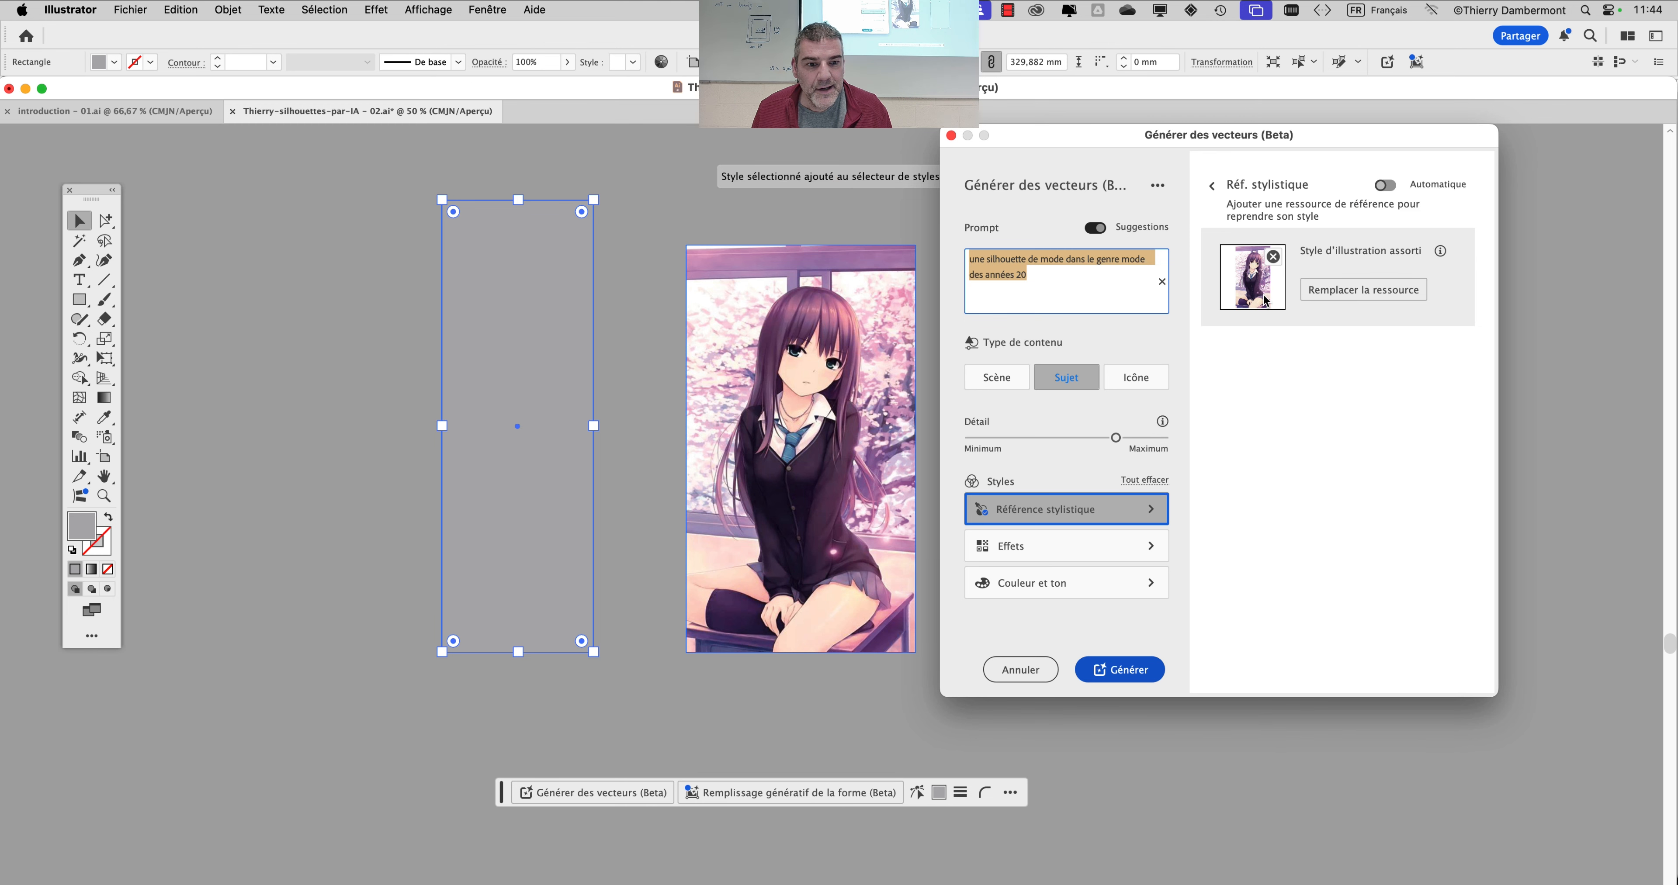
pyautogui.click(1116, 671)
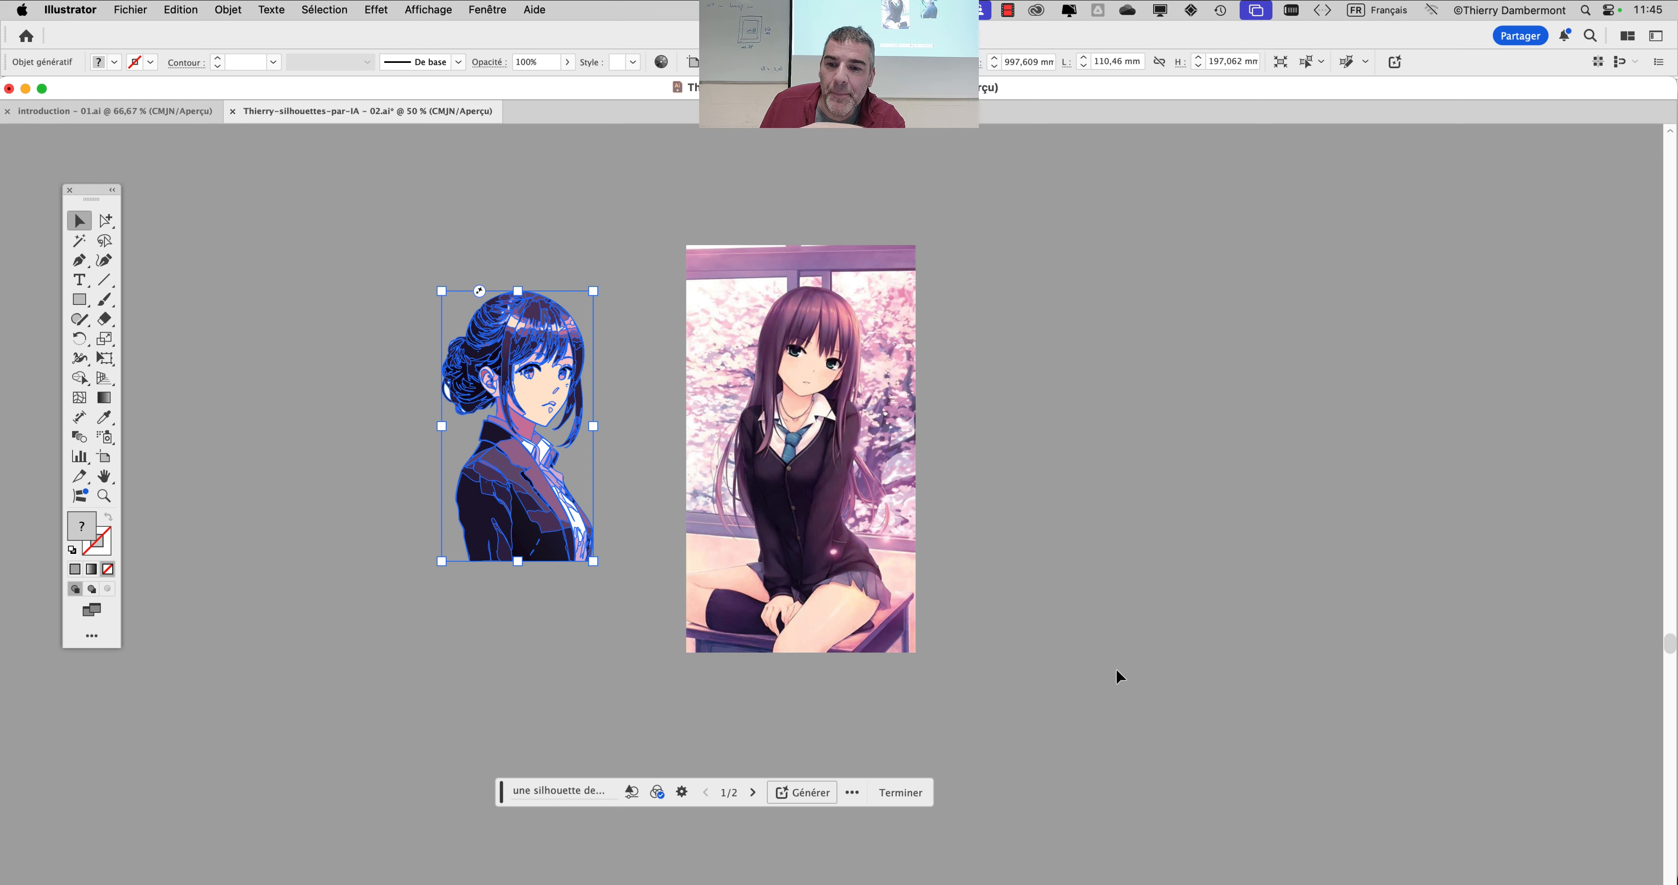
# Reselect the generated manga-style figure and display its properties with the generated variants.
pyautogui.click(947, 244)
pyautogui.click(521, 328)
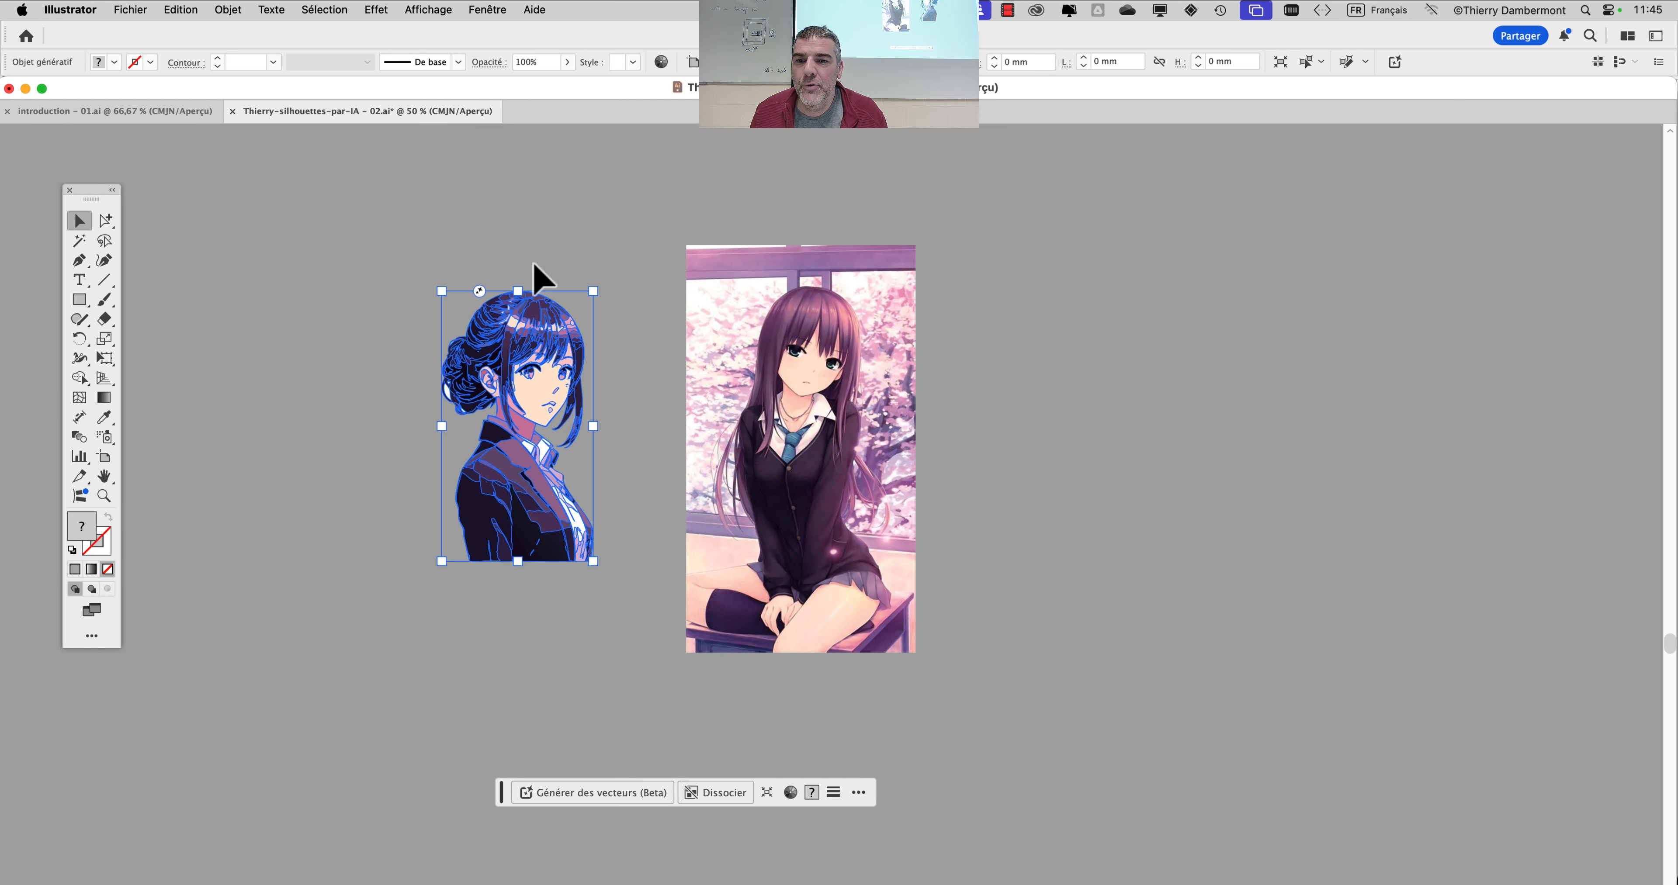
pyautogui.click(487, 10)
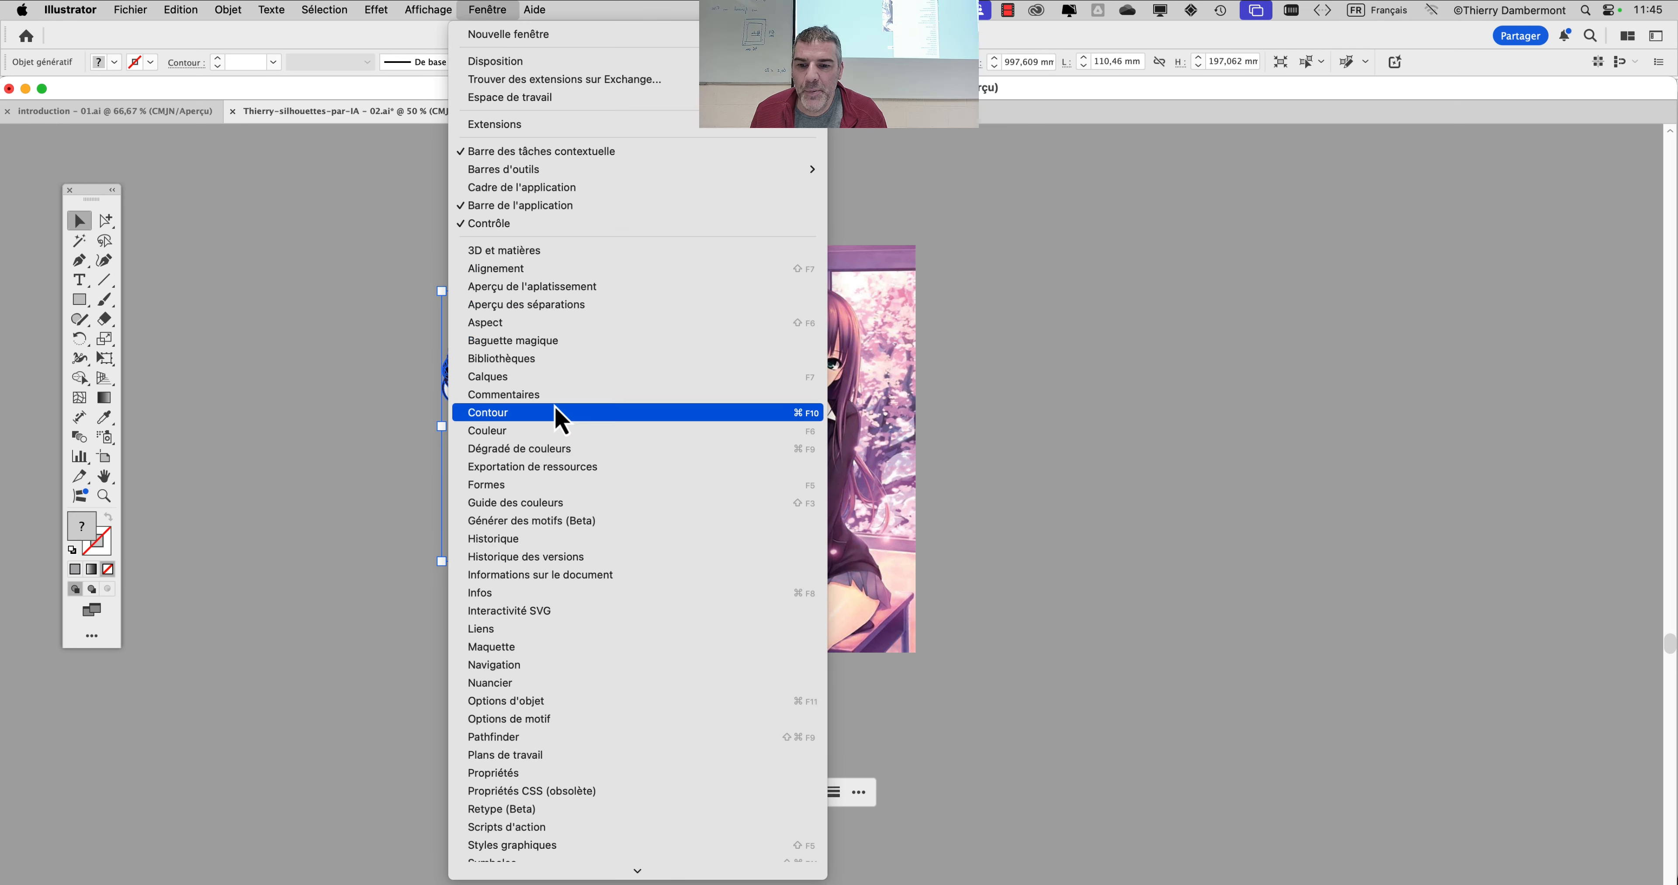
pyautogui.click(587, 772)
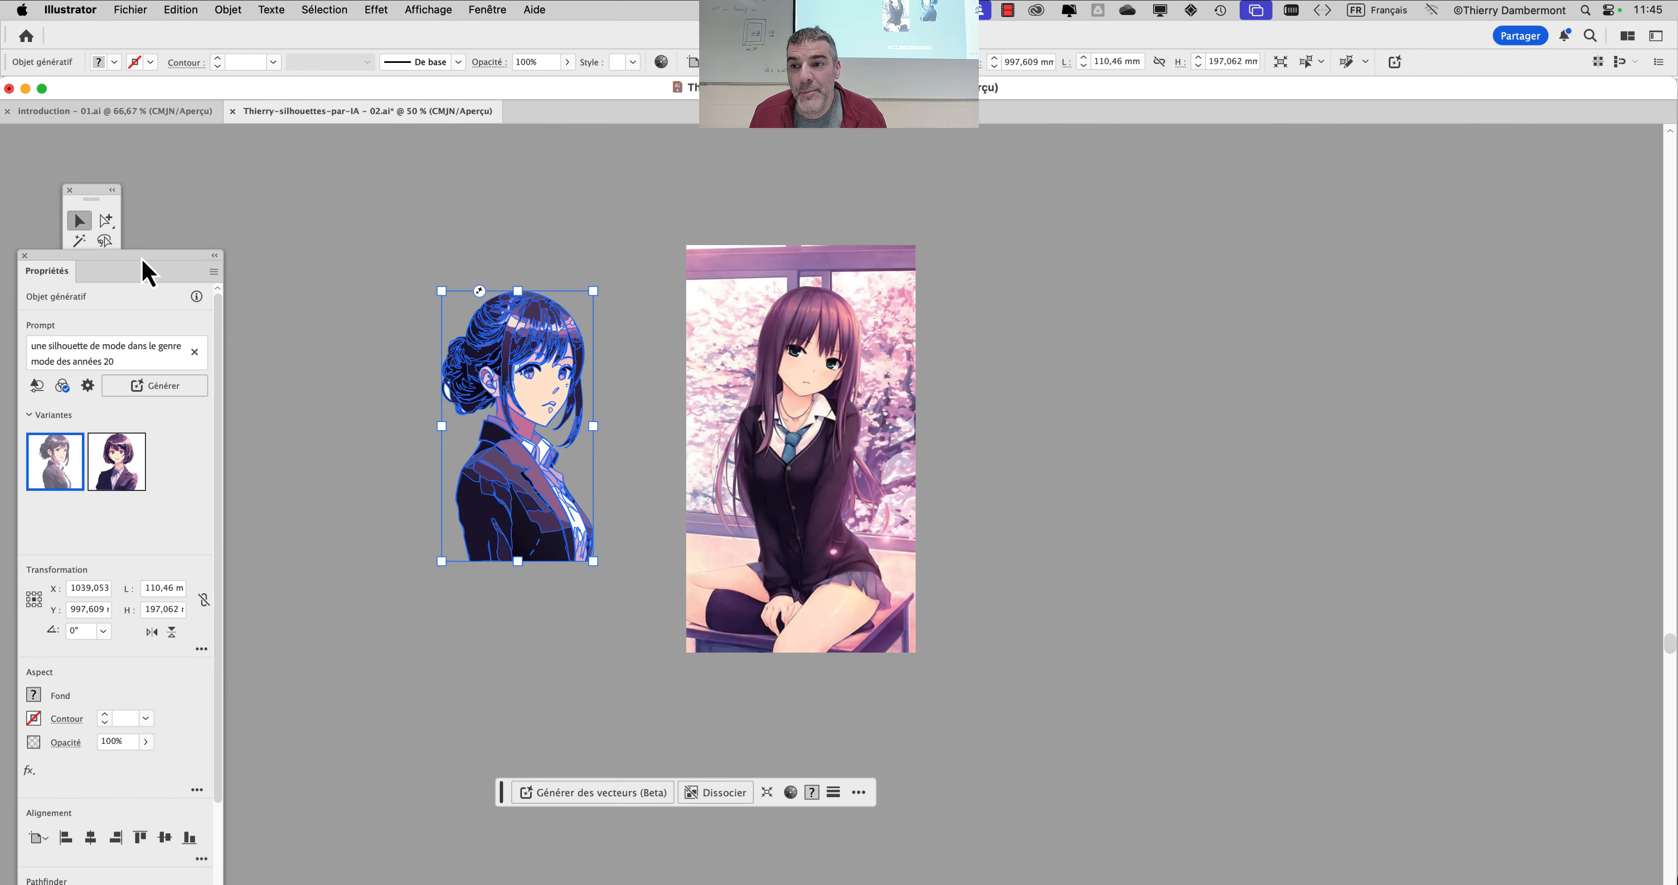
# Switch the manga-style figure to its second, short-haired variant and compare it with the manga picture.
pyautogui.moveTo(148, 272); pyautogui.dragTo(344, 177)
pyautogui.click(310, 367)
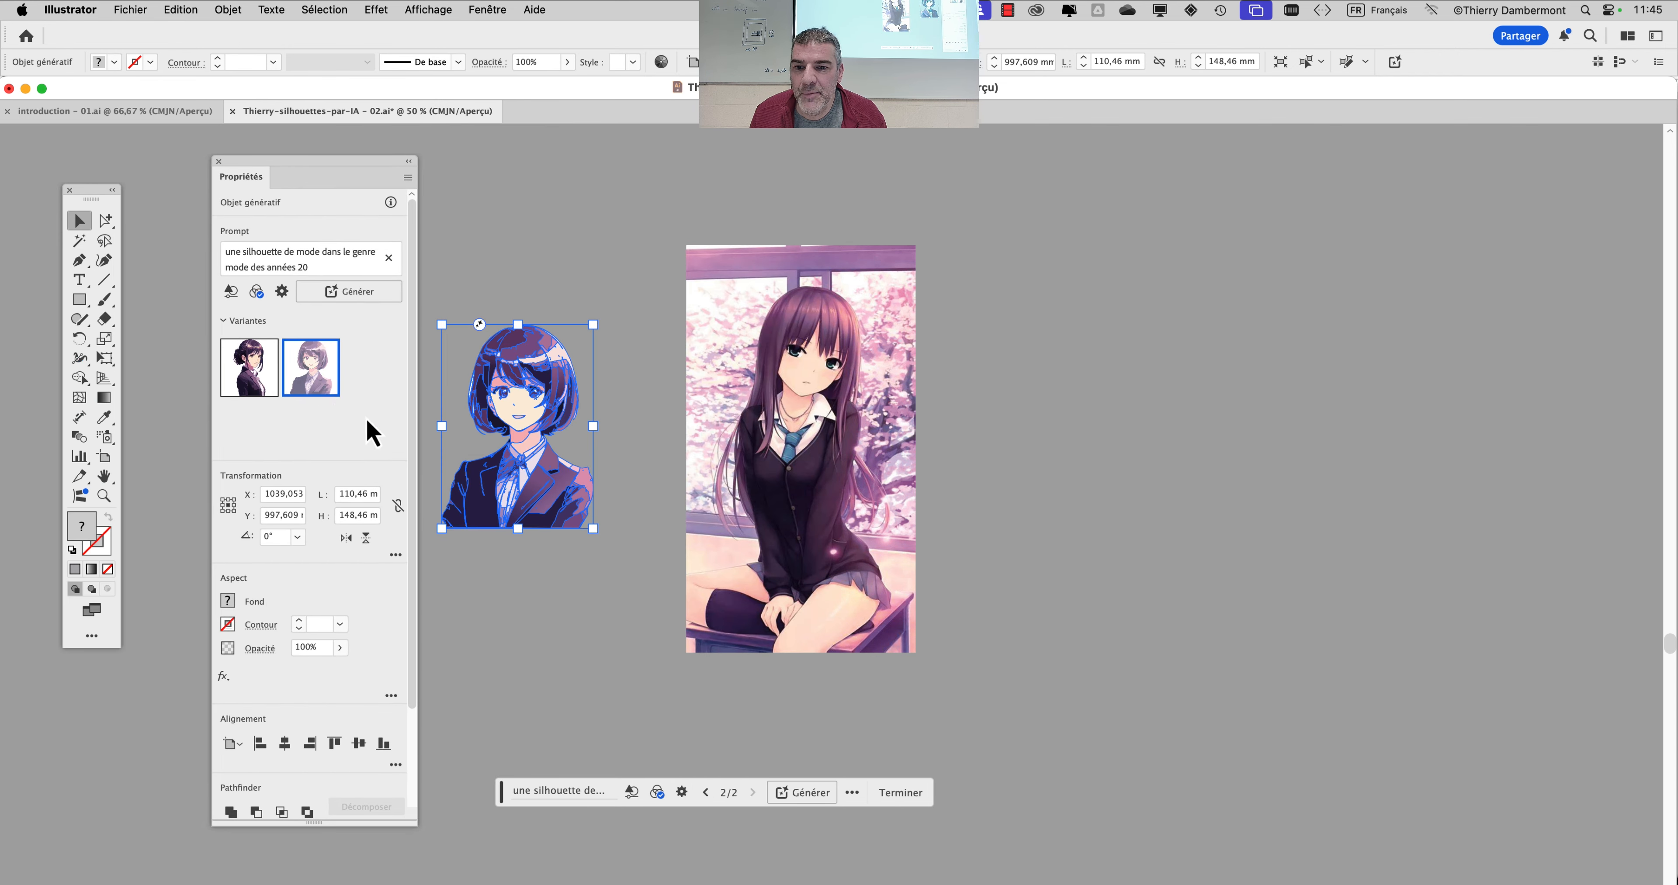
pyautogui.click(626, 396)
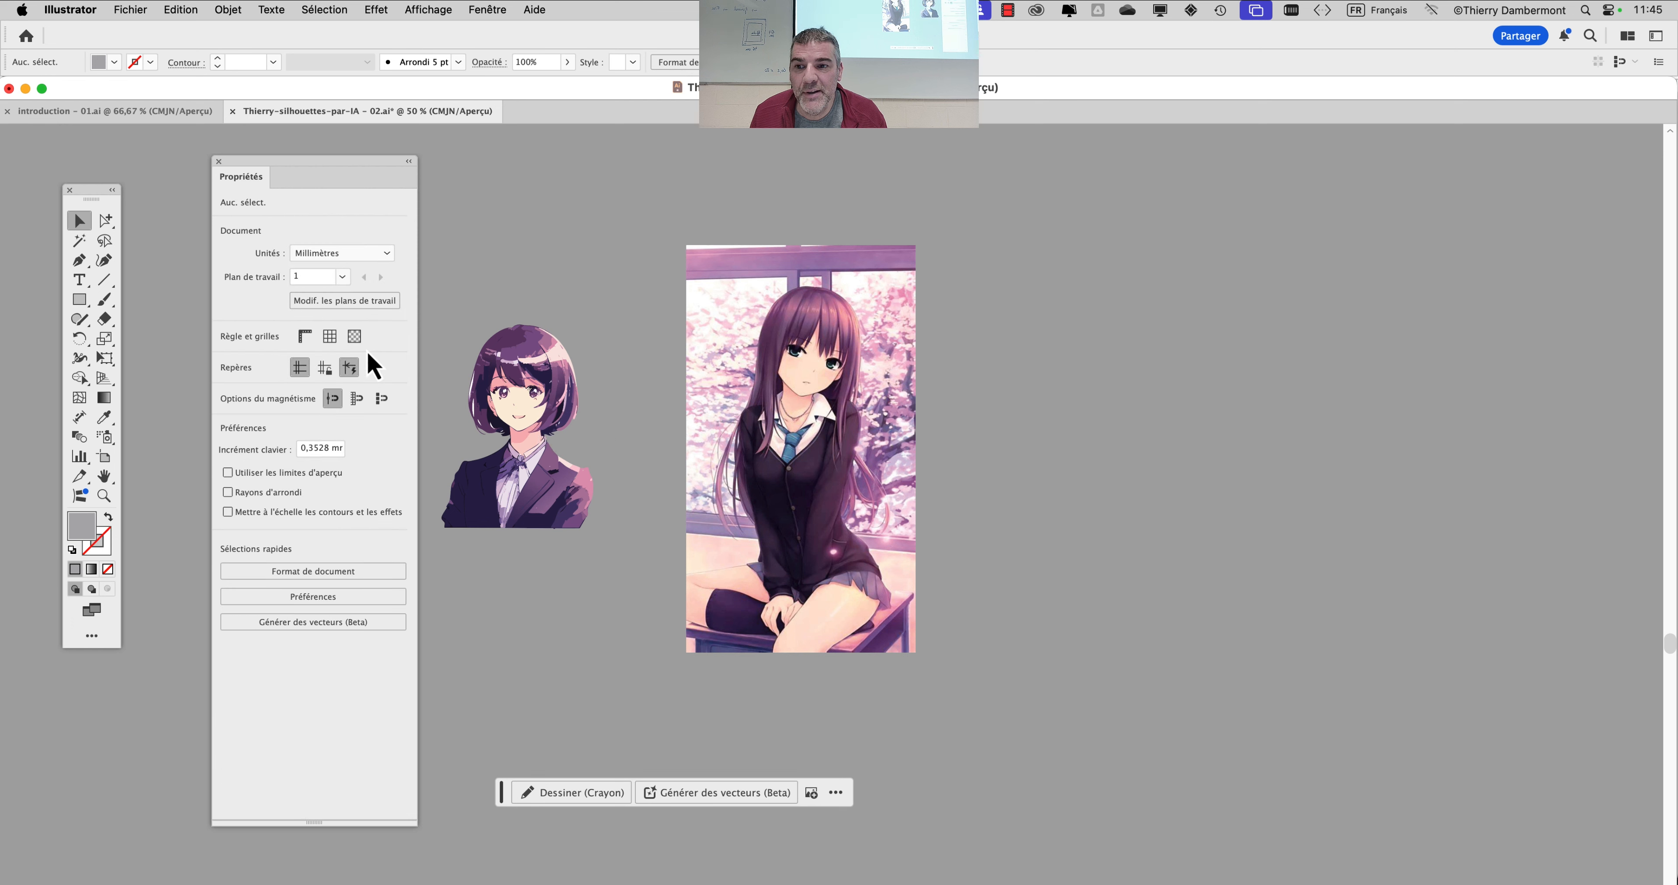
pyautogui.click(514, 416)
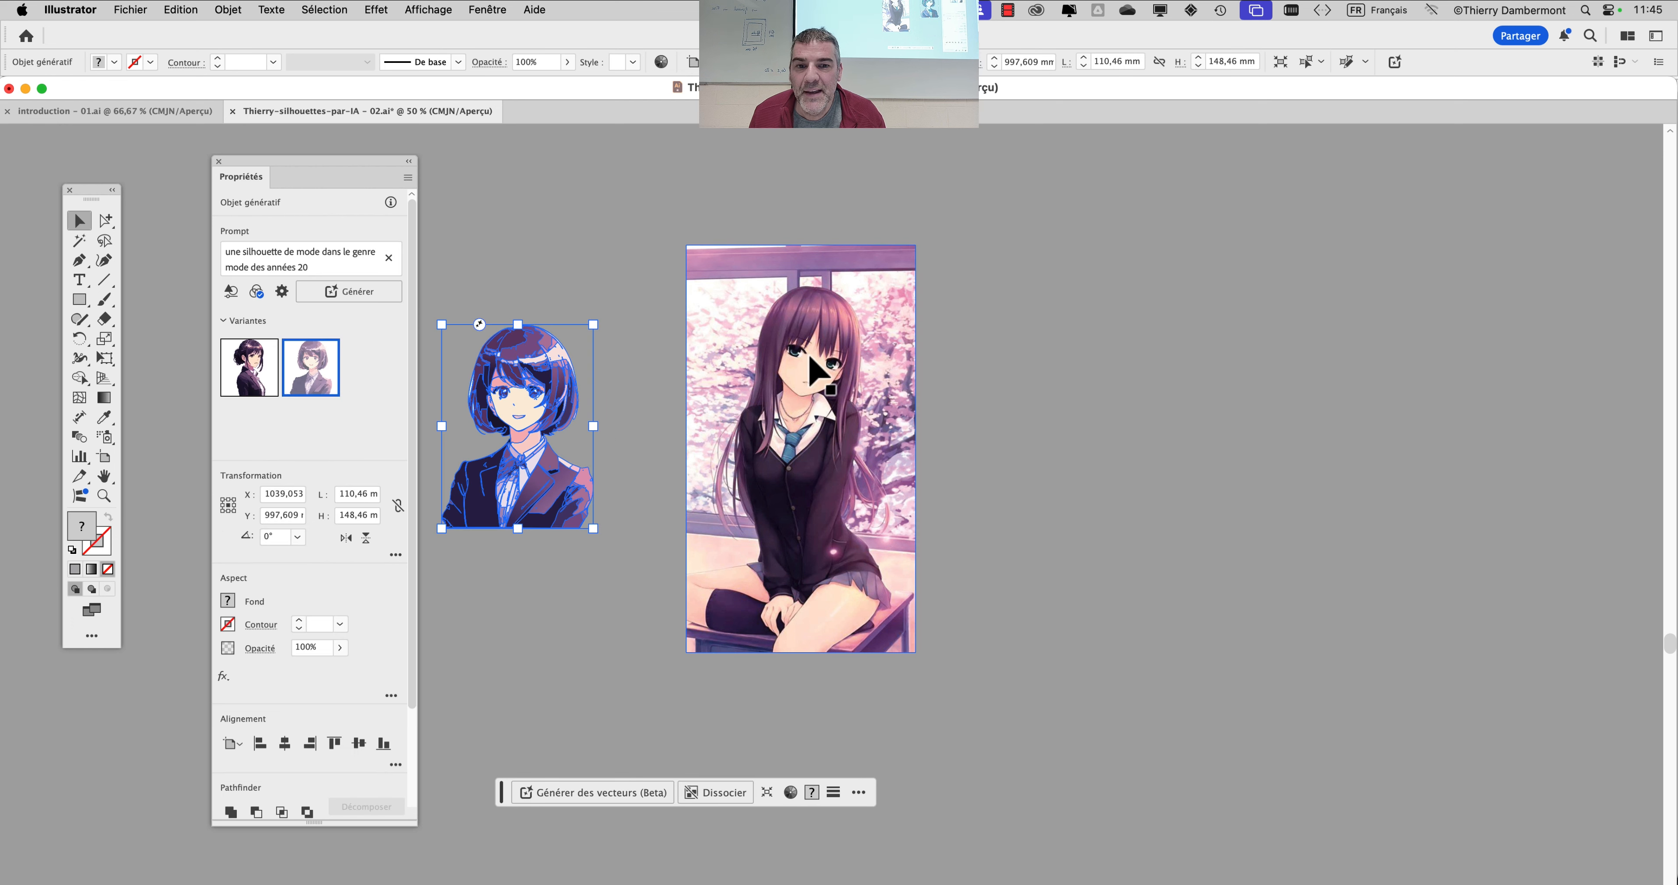
pyautogui.click(814, 369)
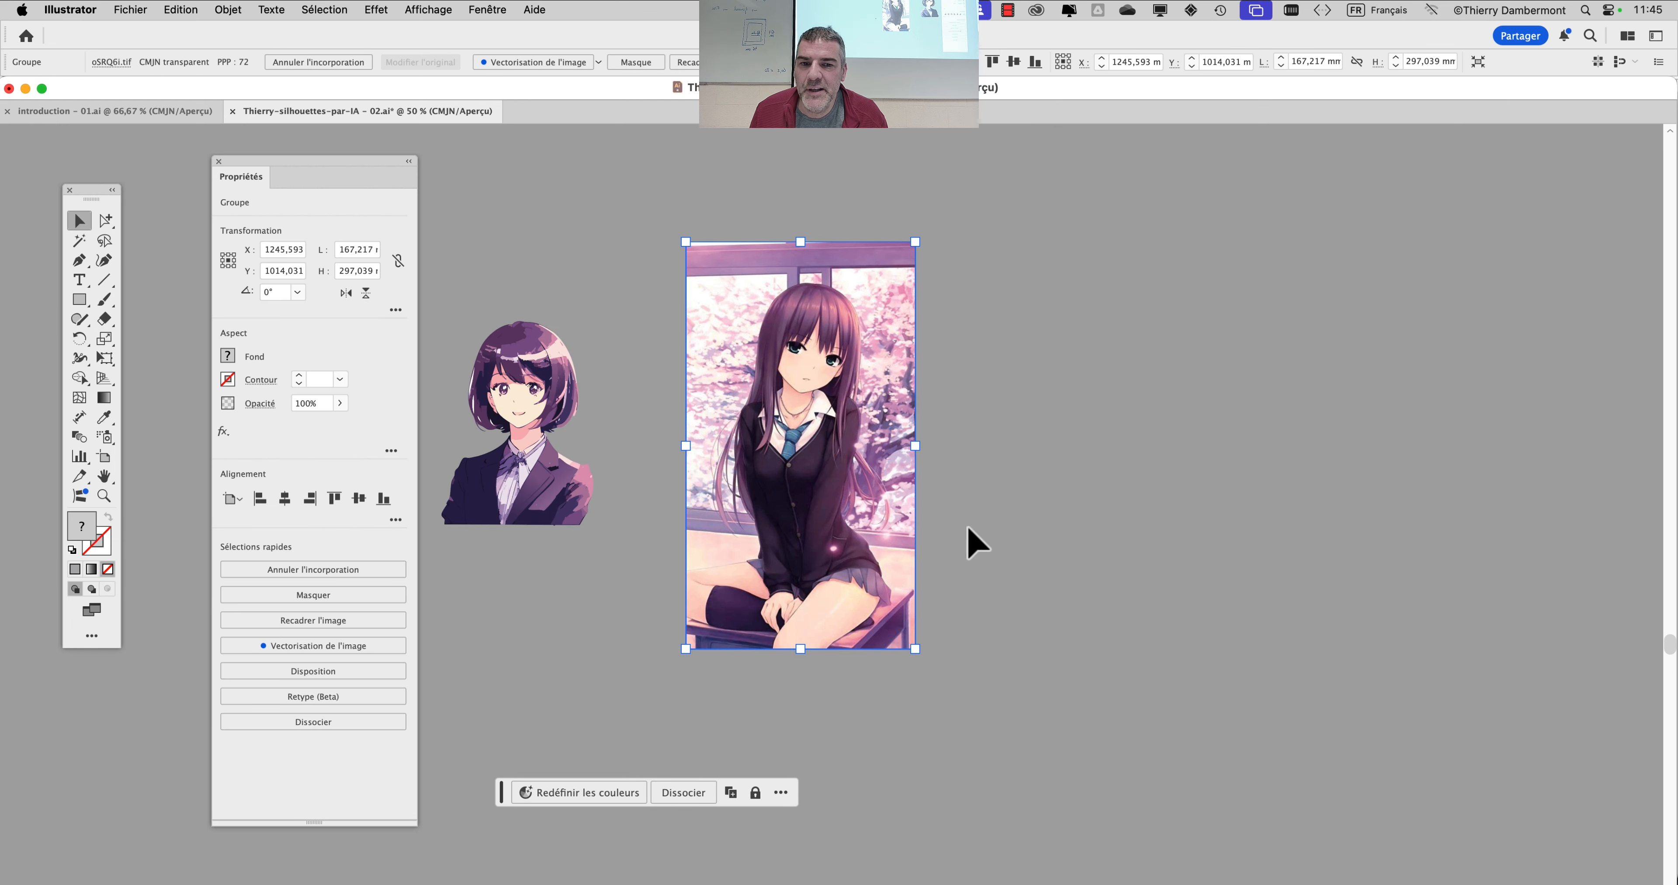
pyautogui.click(970, 542)
# Switch to Firefox, close the enlarged manga picture and search Bing Images for "klimt".
pyautogui.press('super+Tab')
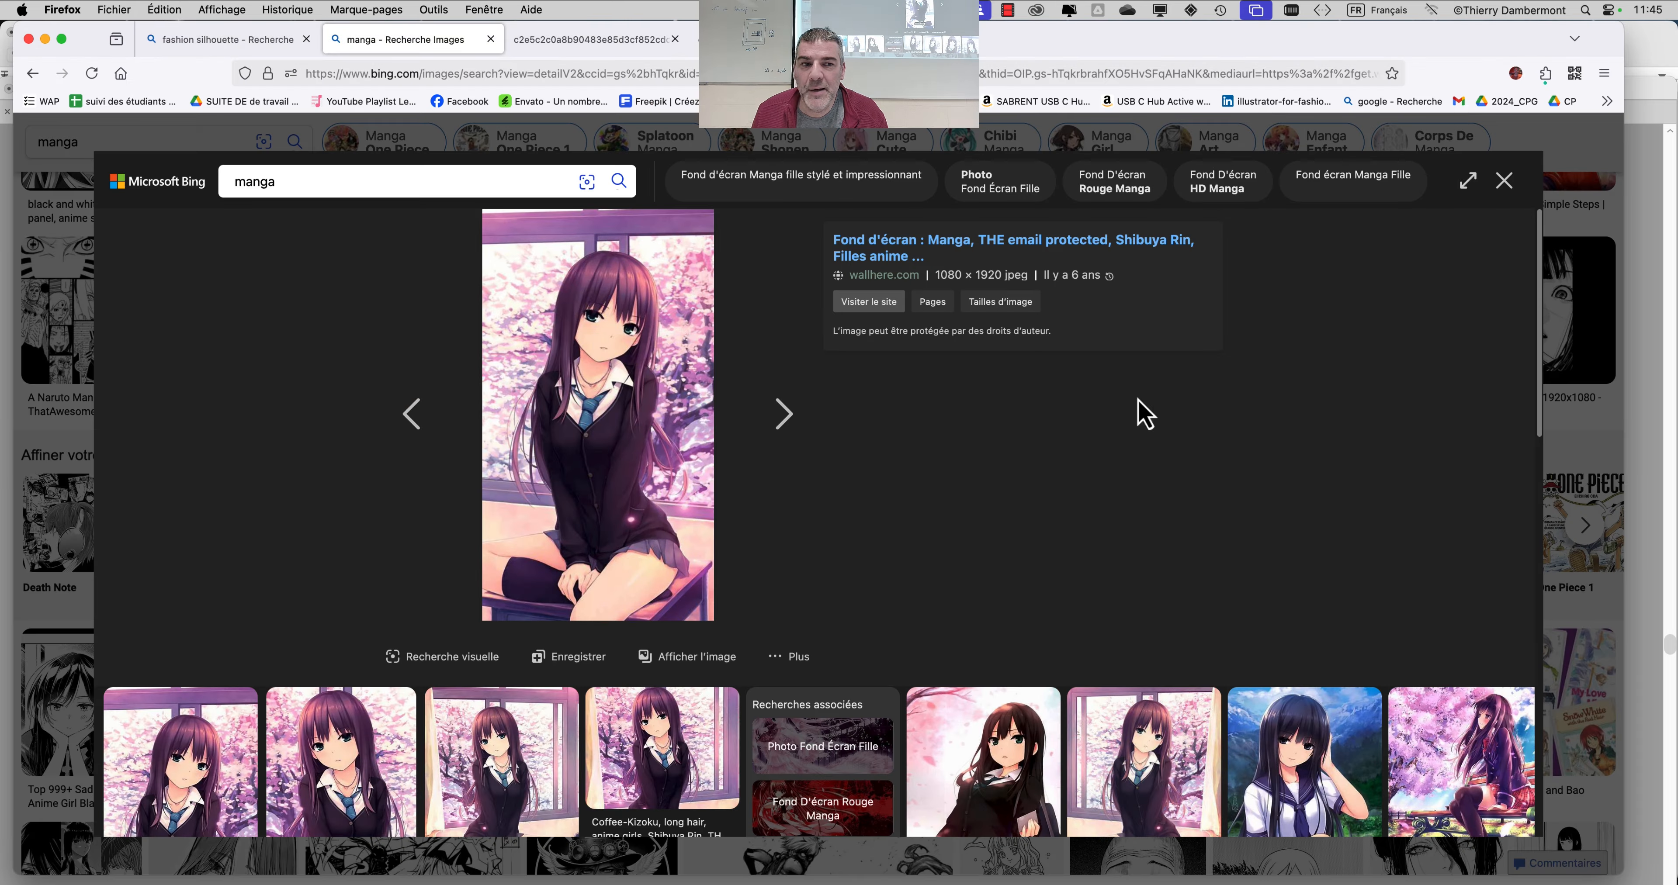
pyautogui.click(1501, 183)
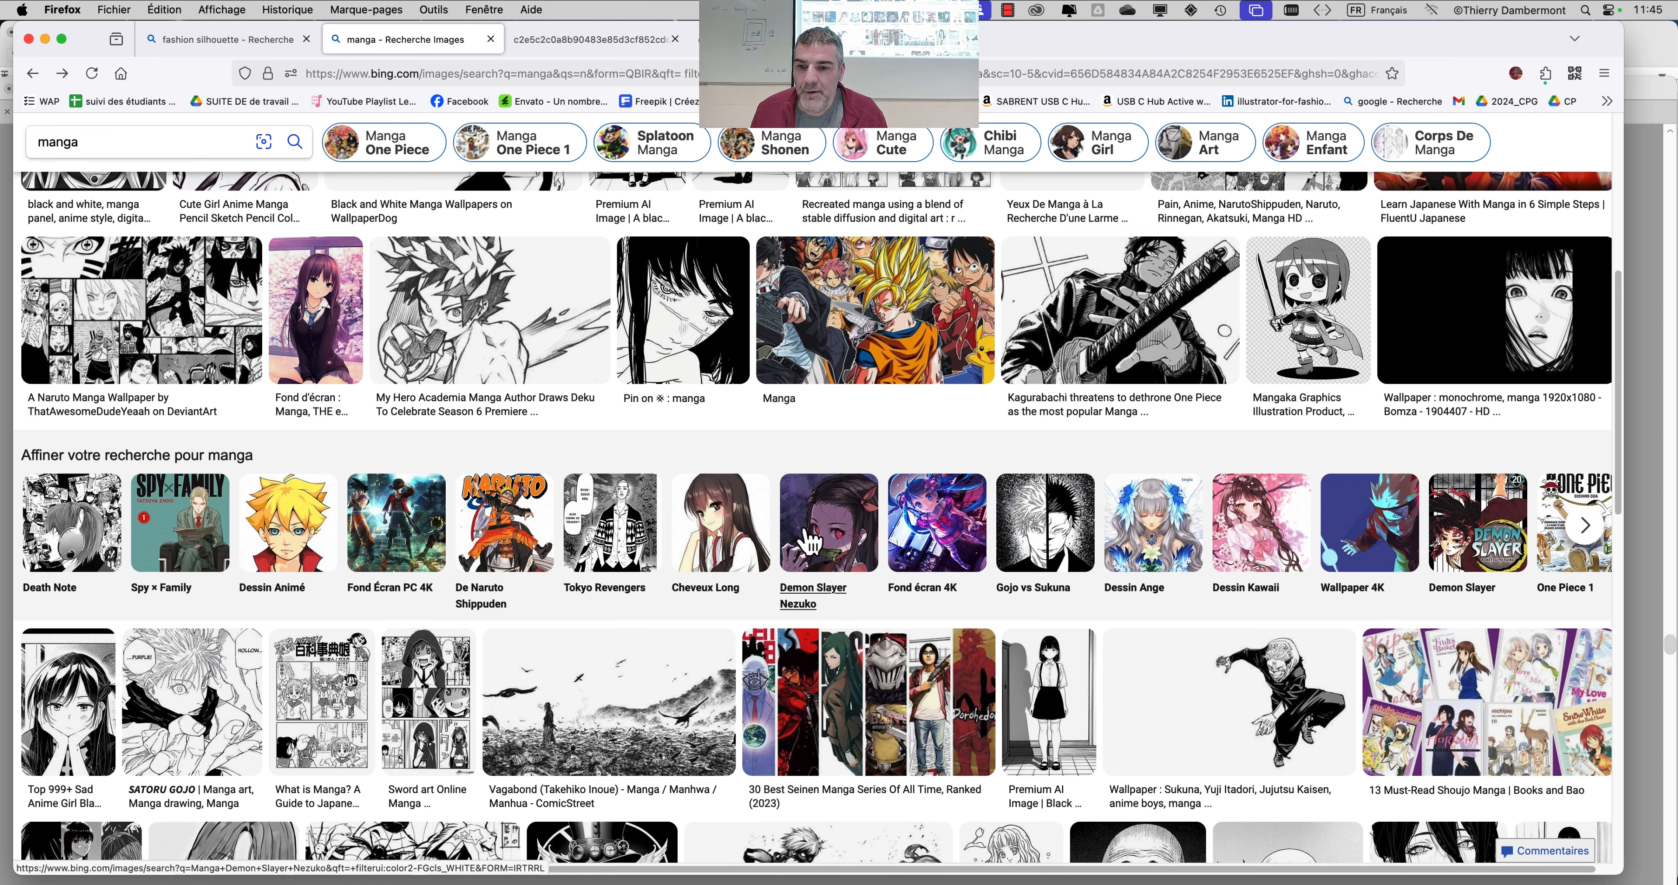
pyautogui.scroll(-4, 814, 543)
pyautogui.scroll(-7, 814, 545)
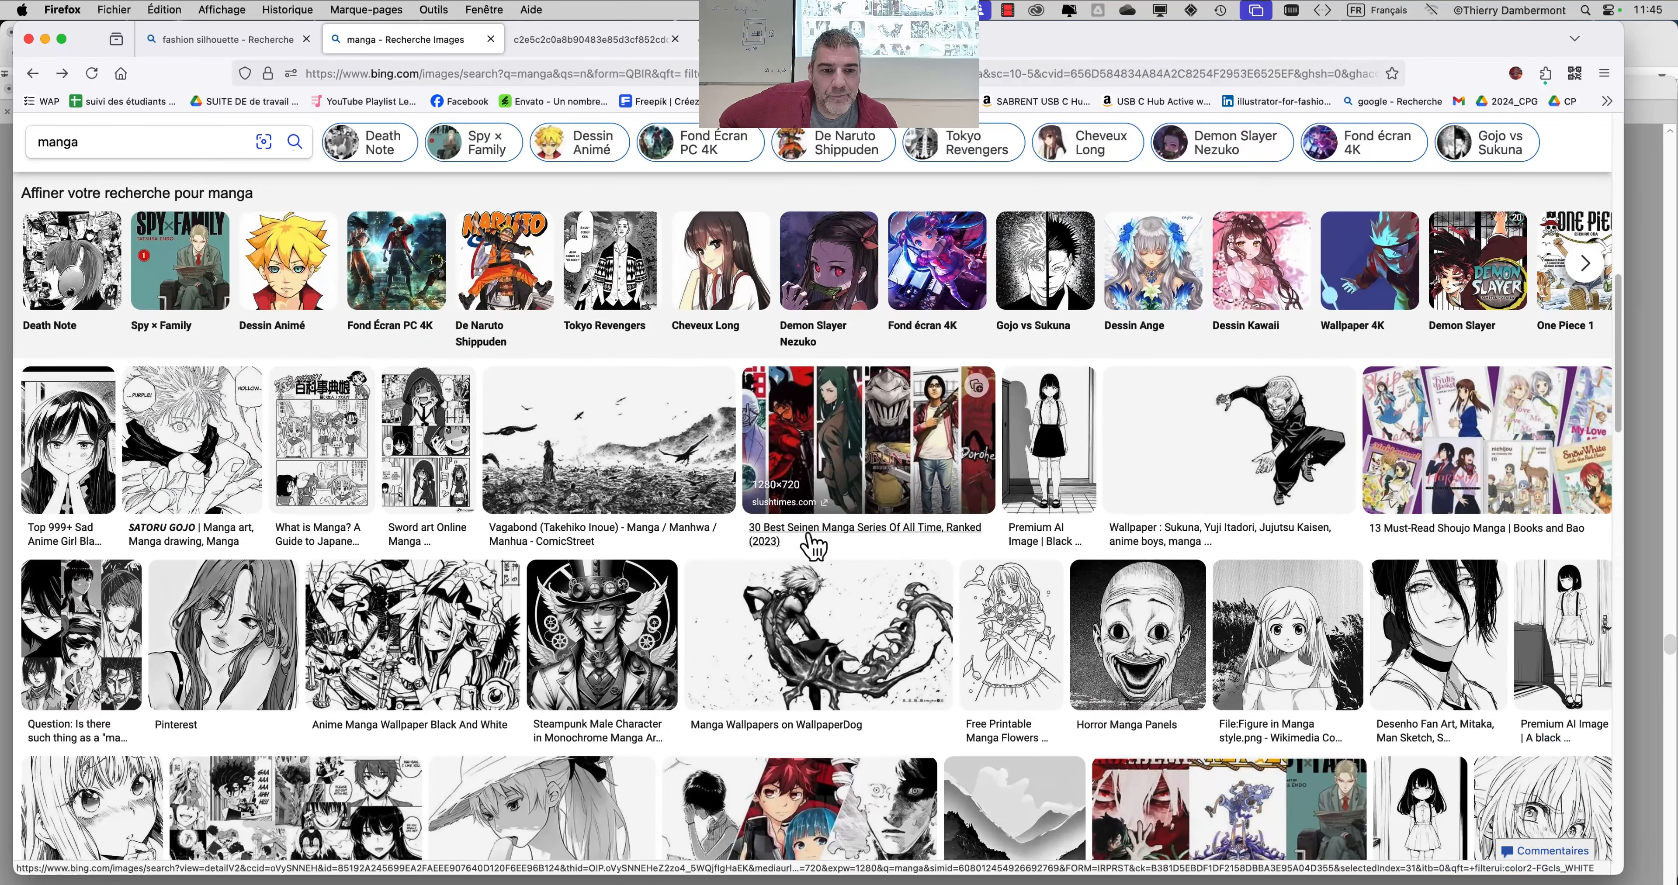
pyautogui.scroll(10, 814, 546)
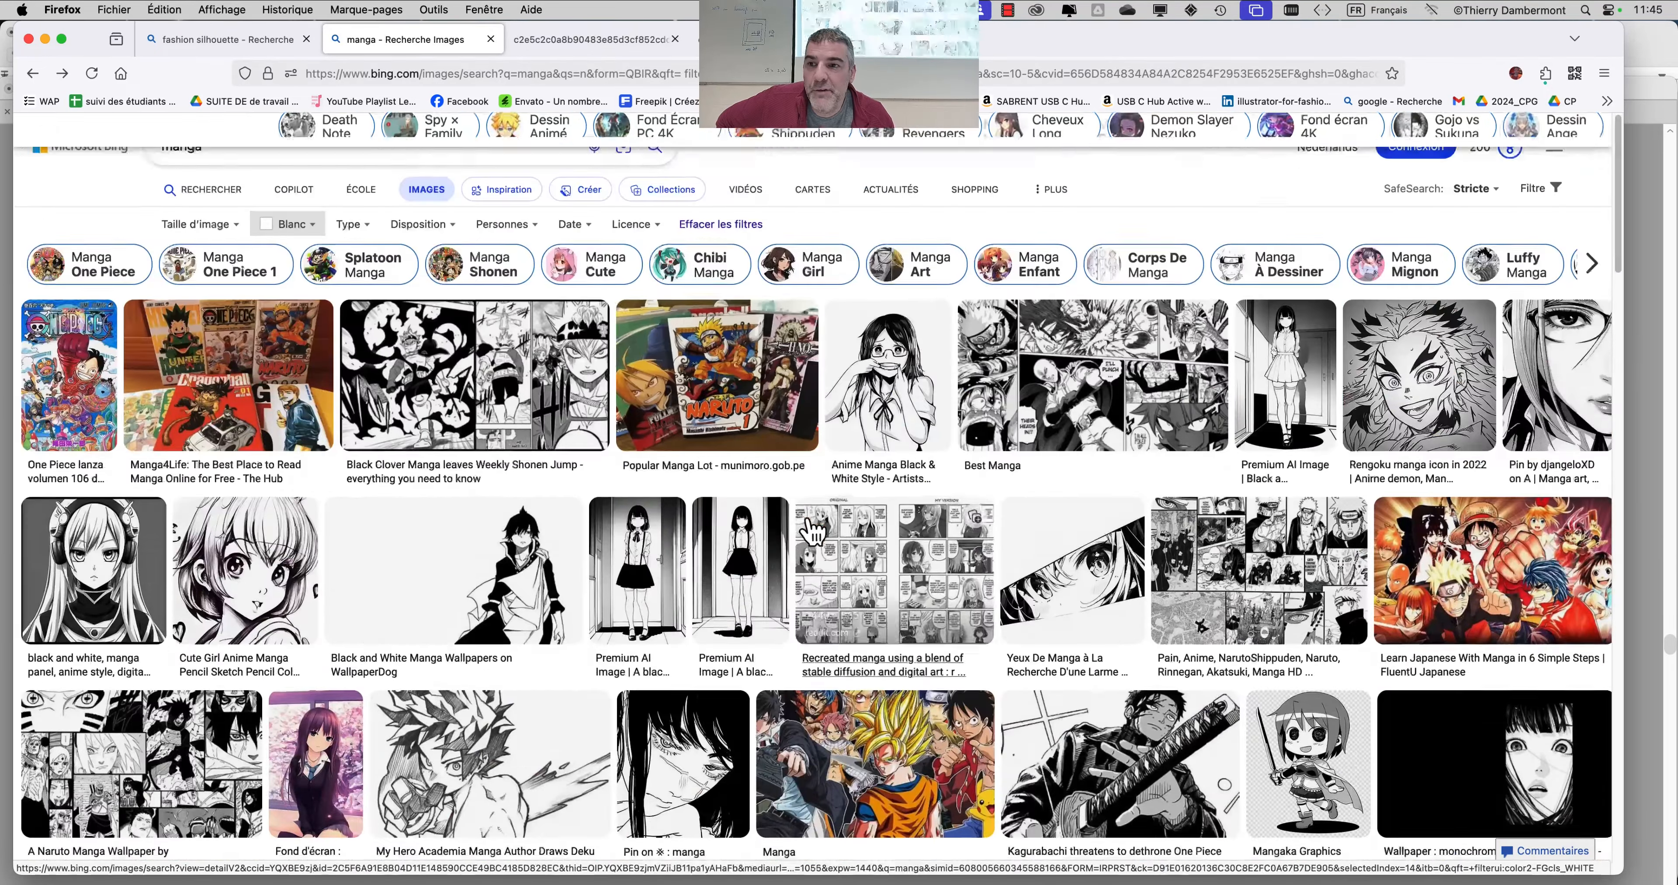
pyautogui.moveTo(205, 151); pyautogui.dragTo(131, 146)
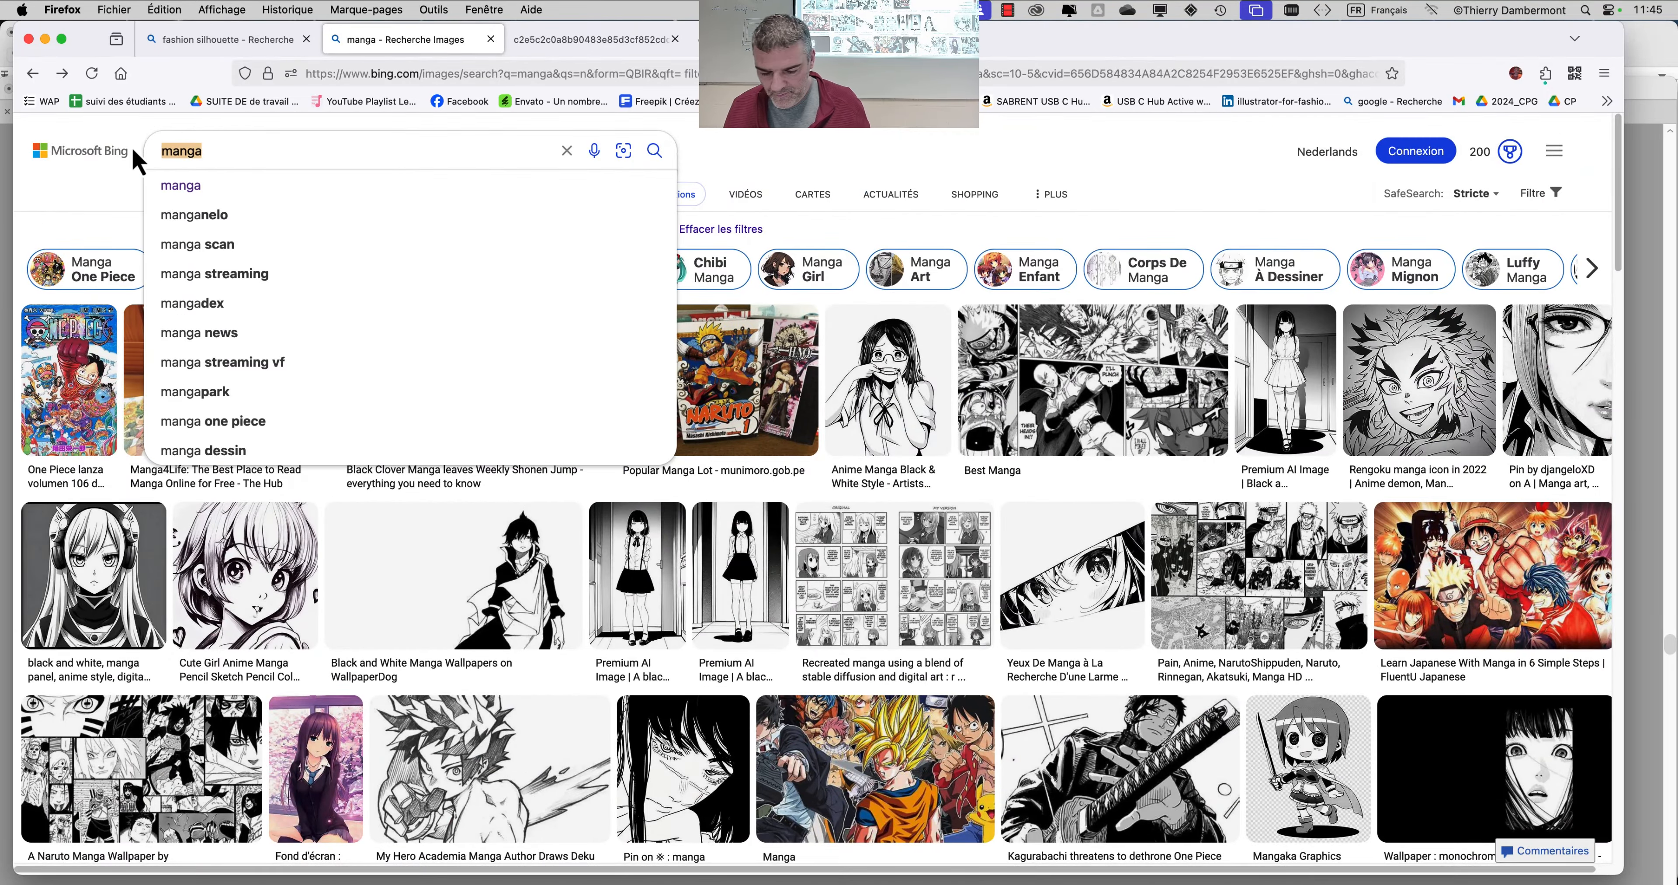
pyautogui.write('klimt')
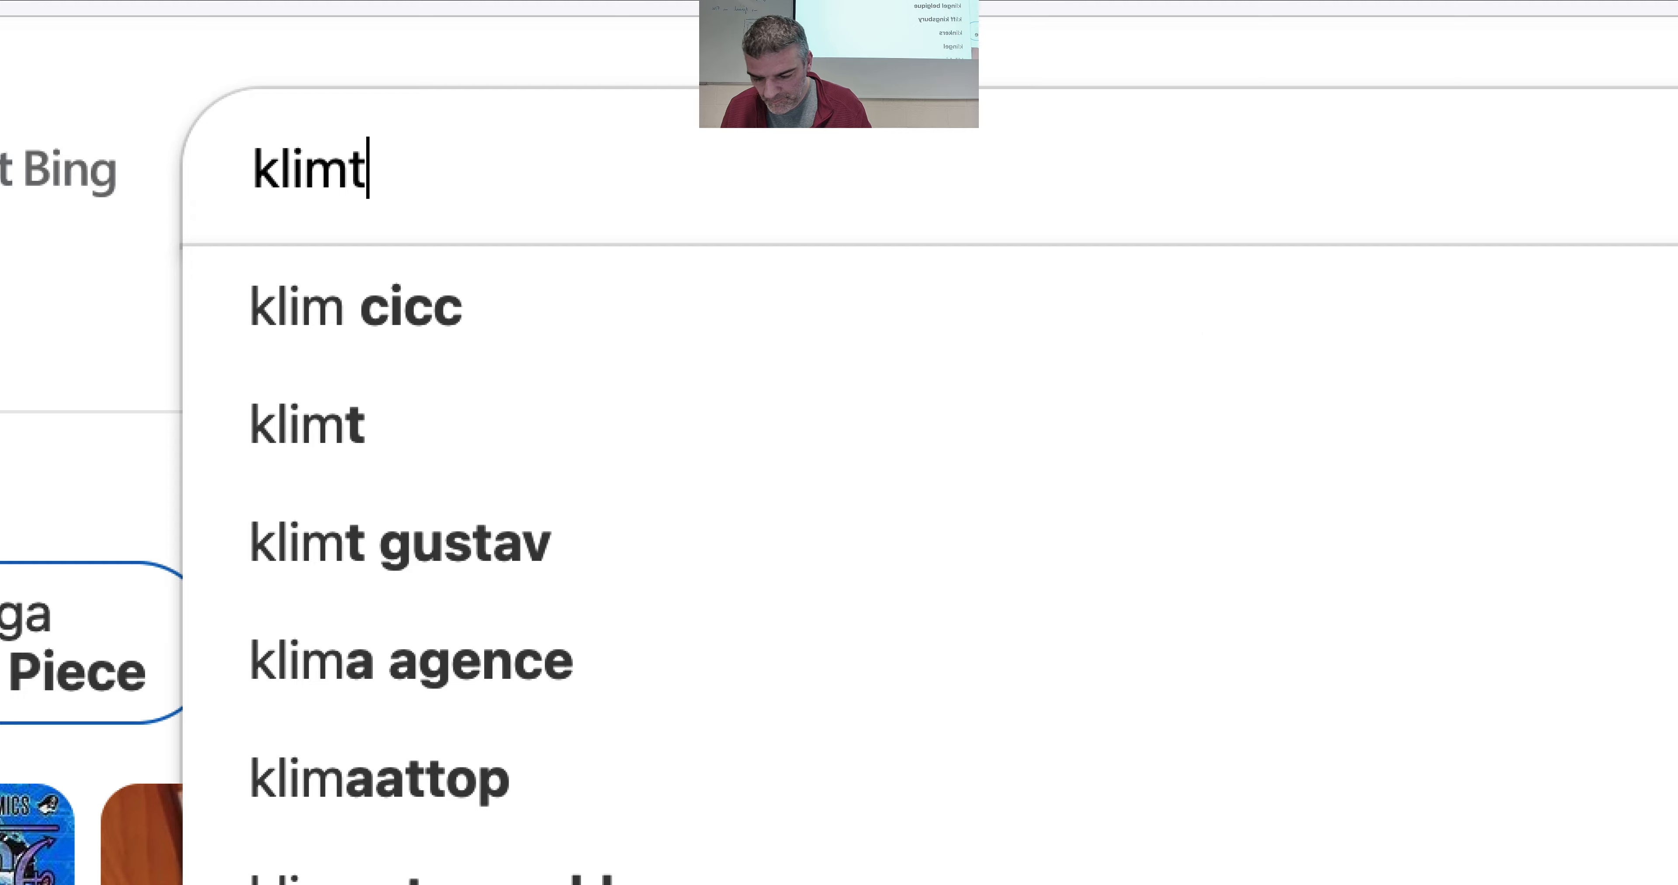
pyautogui.press('Return')
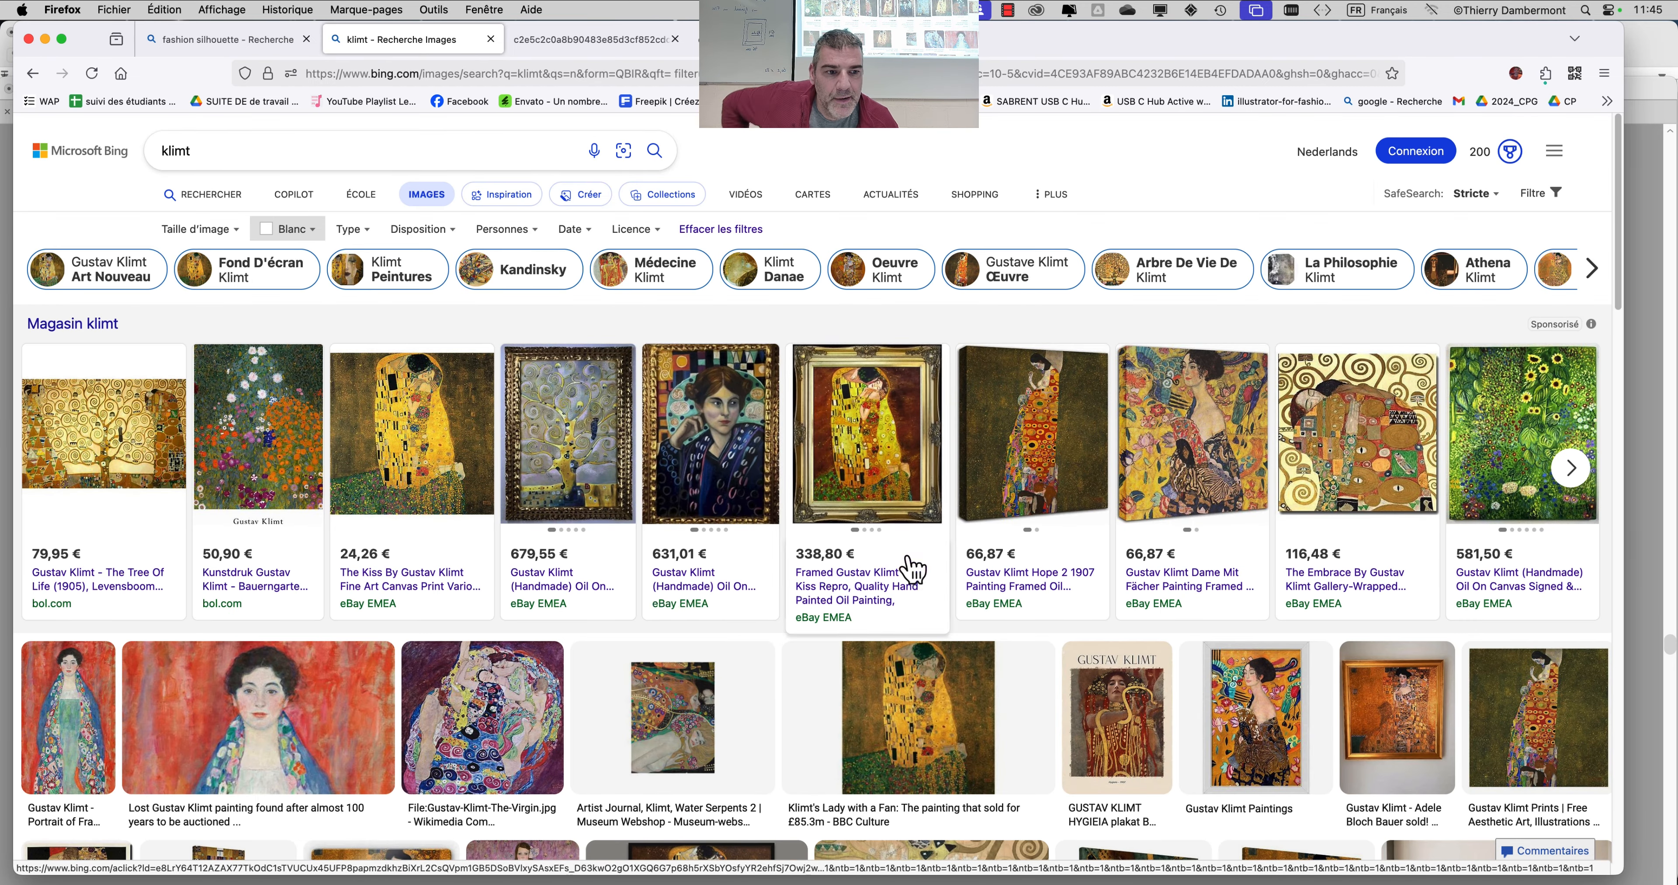
# Open the listing for The Embrace by Gustav Klimt and copy its painting image.
pyautogui.click(1313, 417)
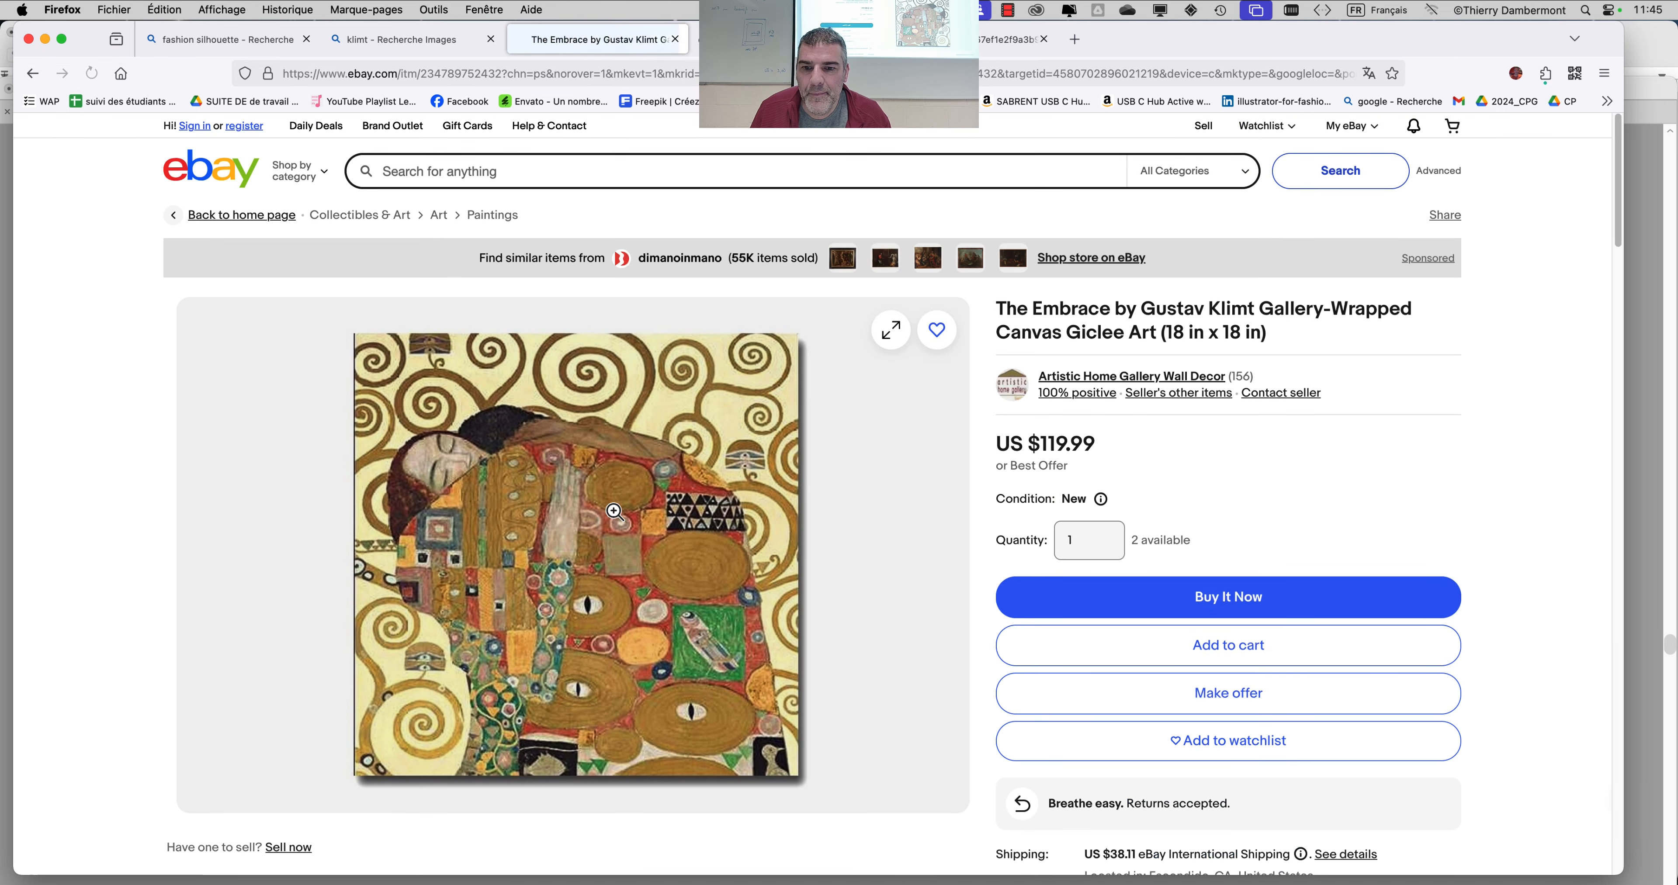
pyautogui.rightClick(575, 464)
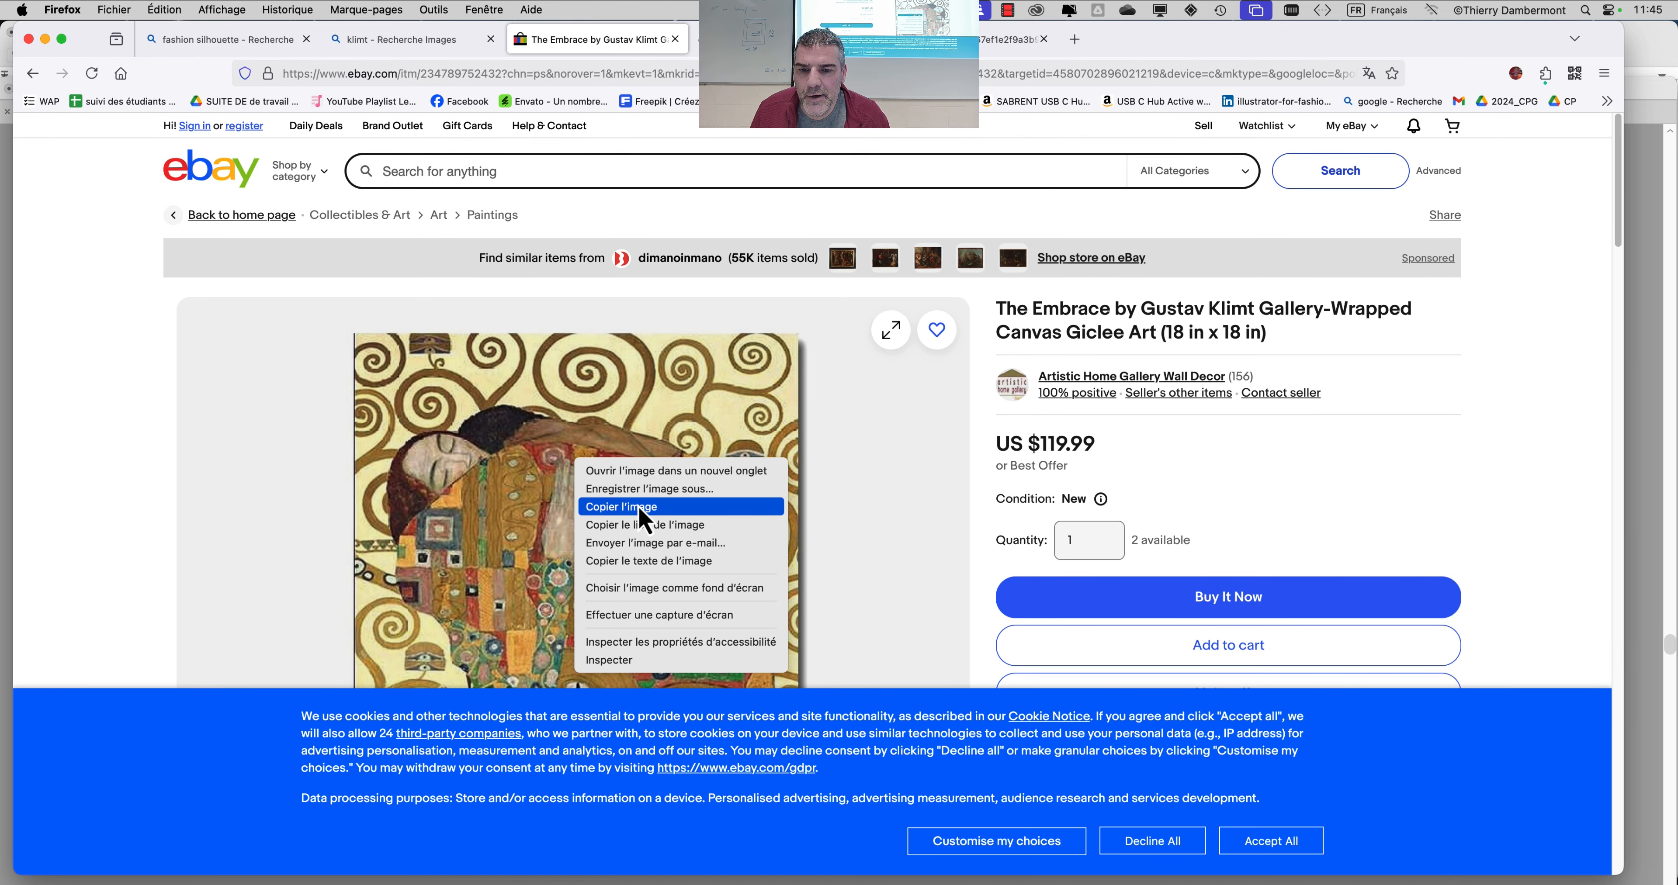
pyautogui.click(635, 507)
# Switch back to Illustrator and paste the Klimt painting into the empty area below the manga picture.
pyautogui.press('super+Tab')
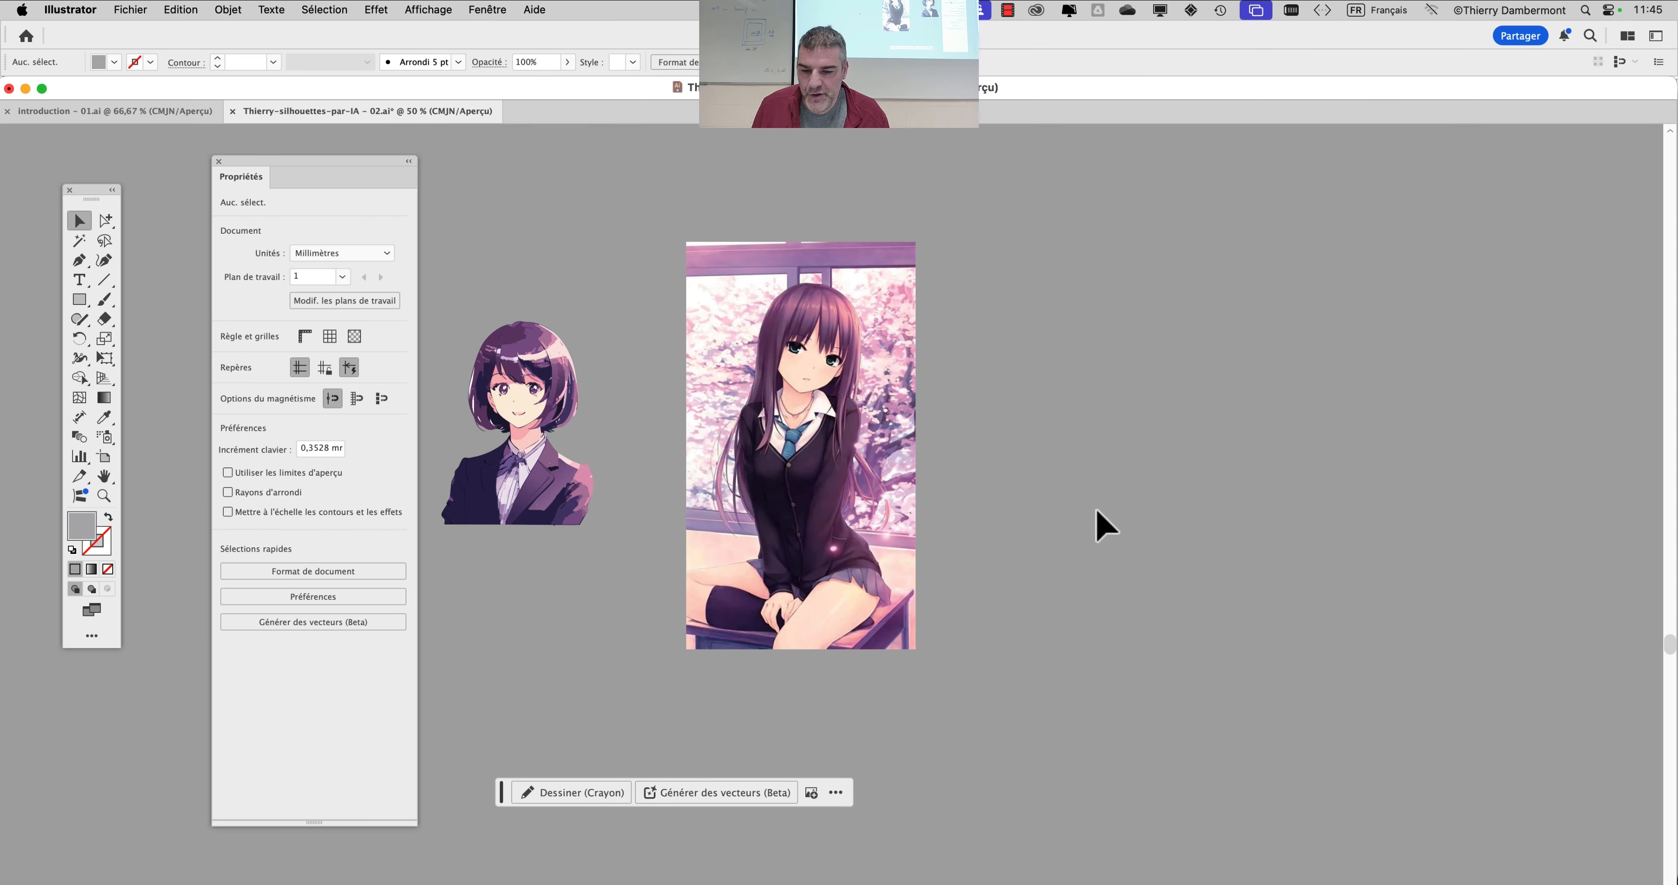
pyautogui.scroll(-2, 955, 511)
pyautogui.moveTo(803, 499); pyautogui.dragTo(942, 472)
pyautogui.scroll(-4, 807, 514)
pyautogui.press('super+v')
pyautogui.scroll(2, 696, 495)
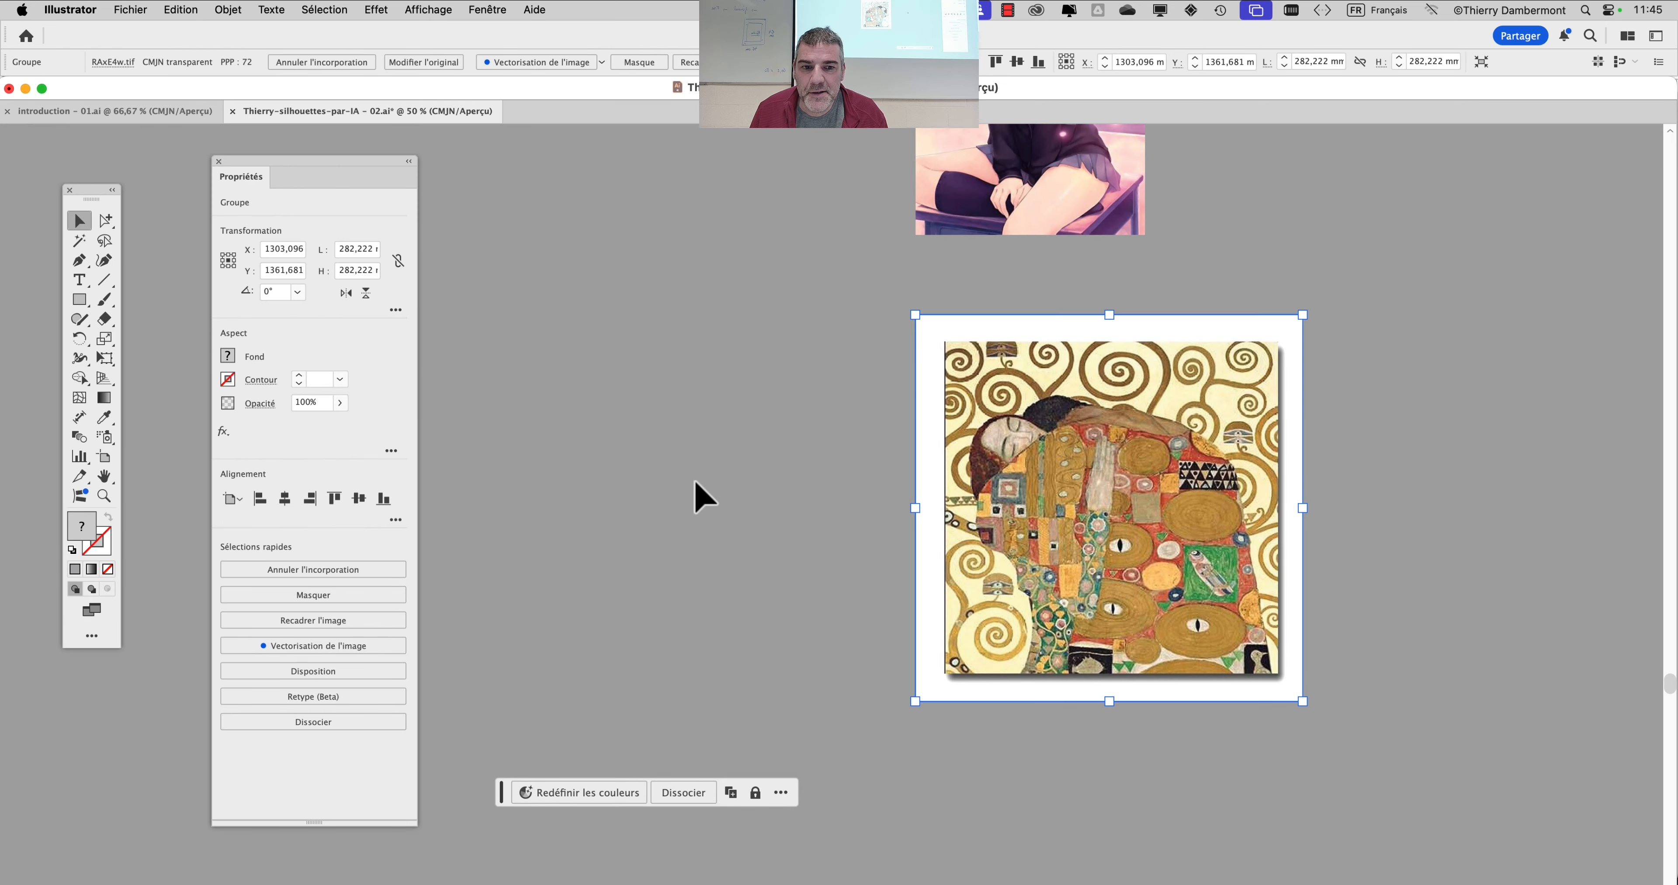
# Draw a tall rectangle about 110 × 270 mm beside the Klimt painting and open Générer des vecteurs (Beta) for it.
pyautogui.press('m')
pyautogui.moveTo(693, 306); pyautogui.dragTo(844, 677)
pyautogui.click(226, 9)
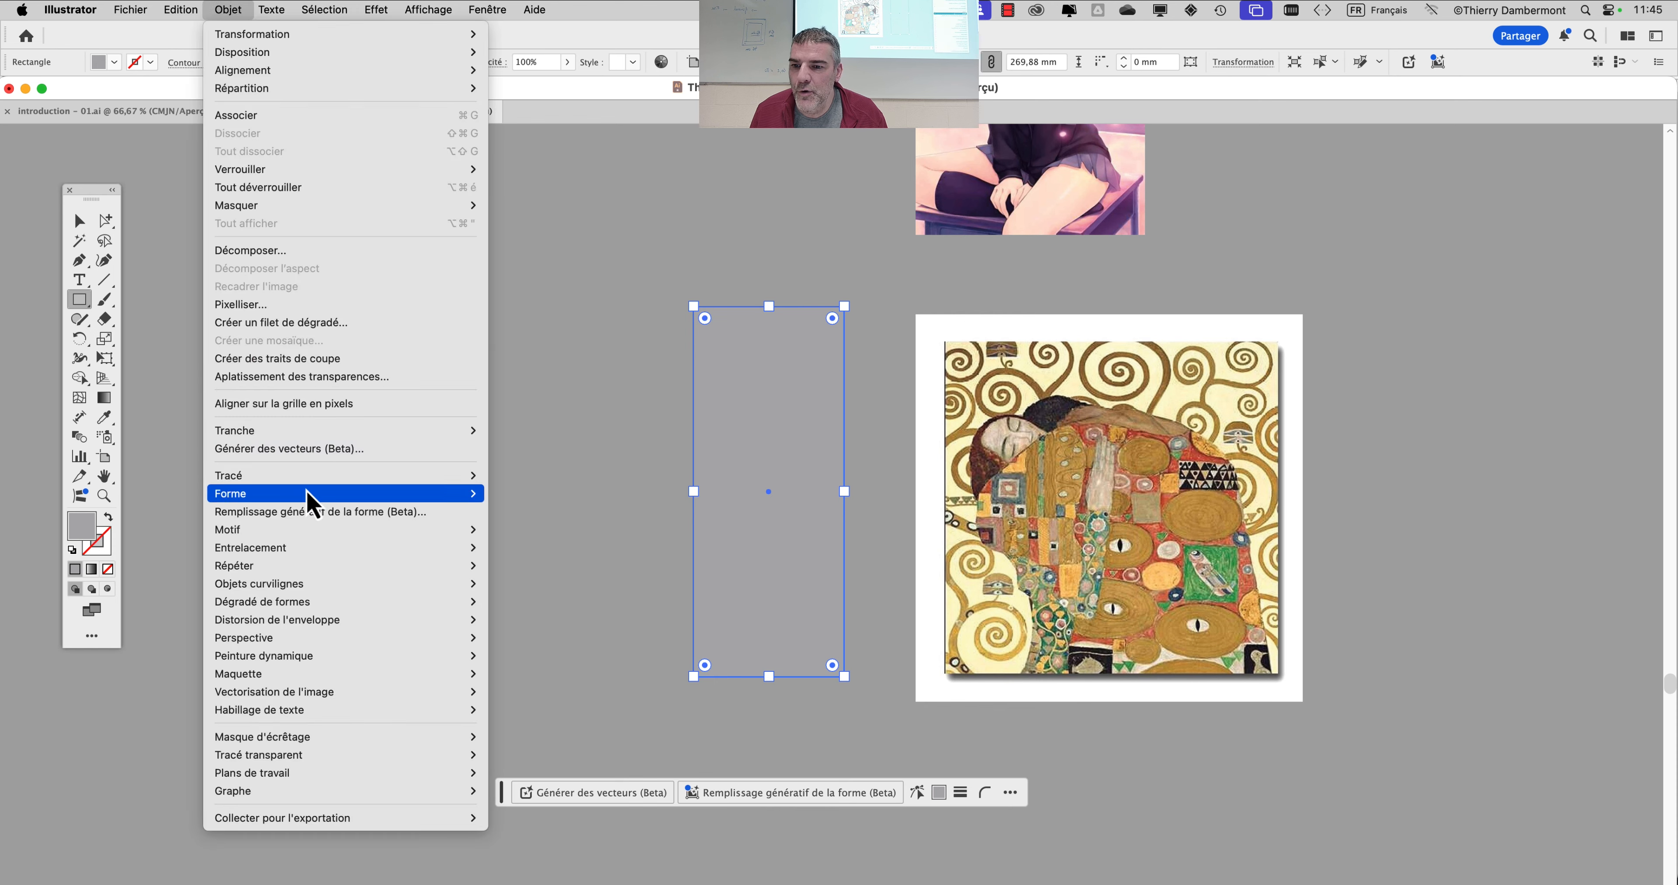
pyautogui.click(296, 449)
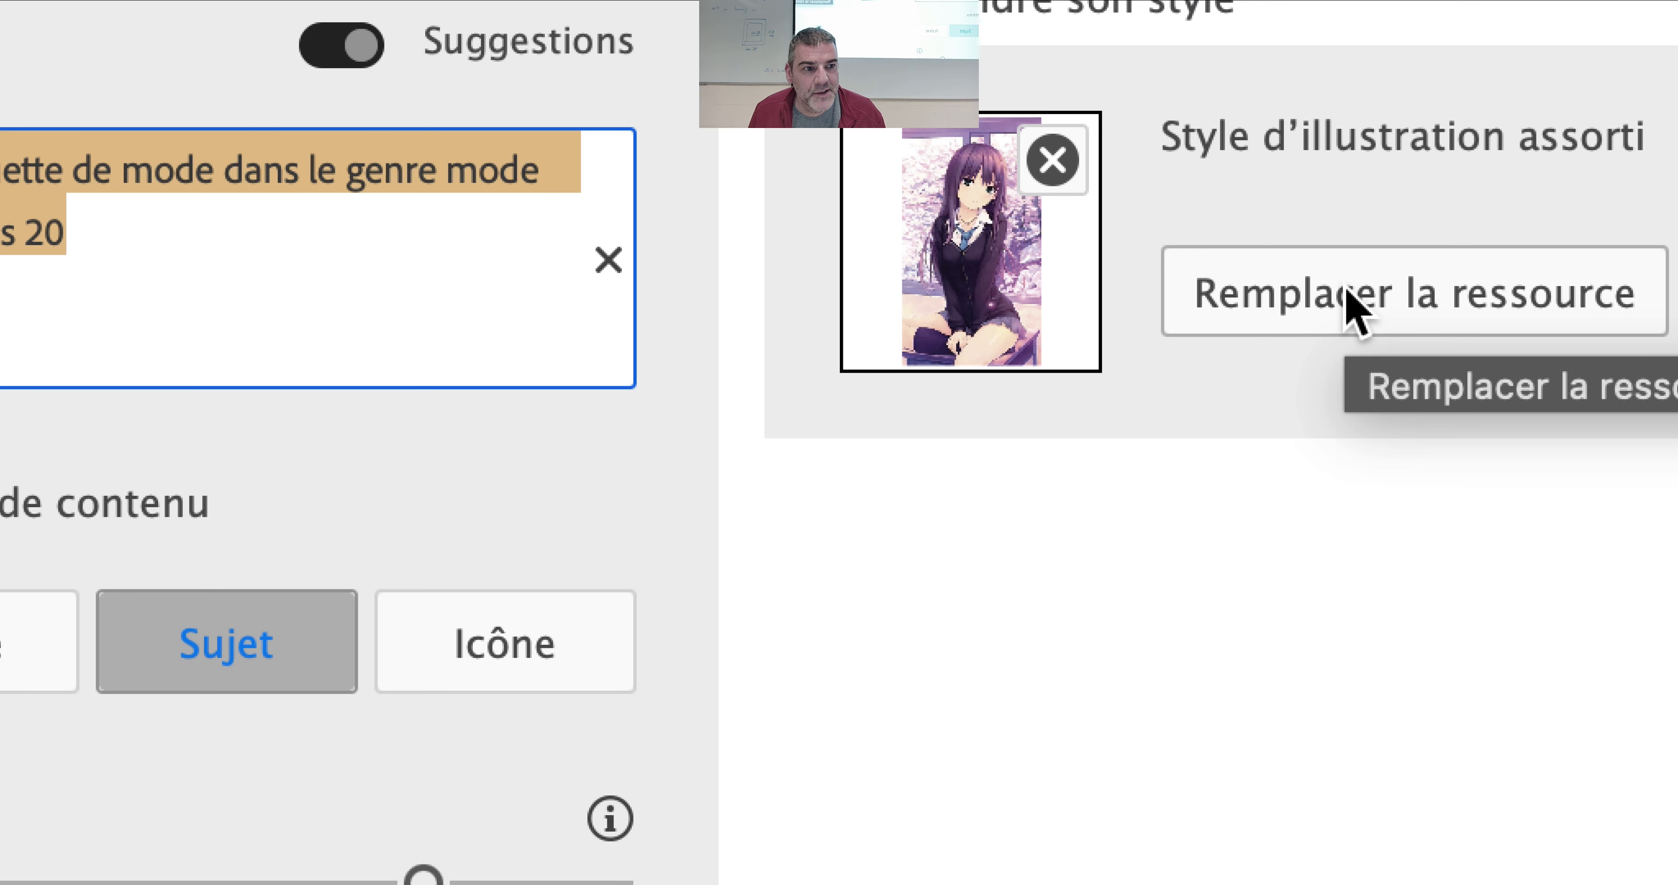
# Replace the manga style reference with the Klimt painting and generate "une silhouette de mode dans le genre mode des années 20" as Sujet.
pyautogui.click(1346, 289)
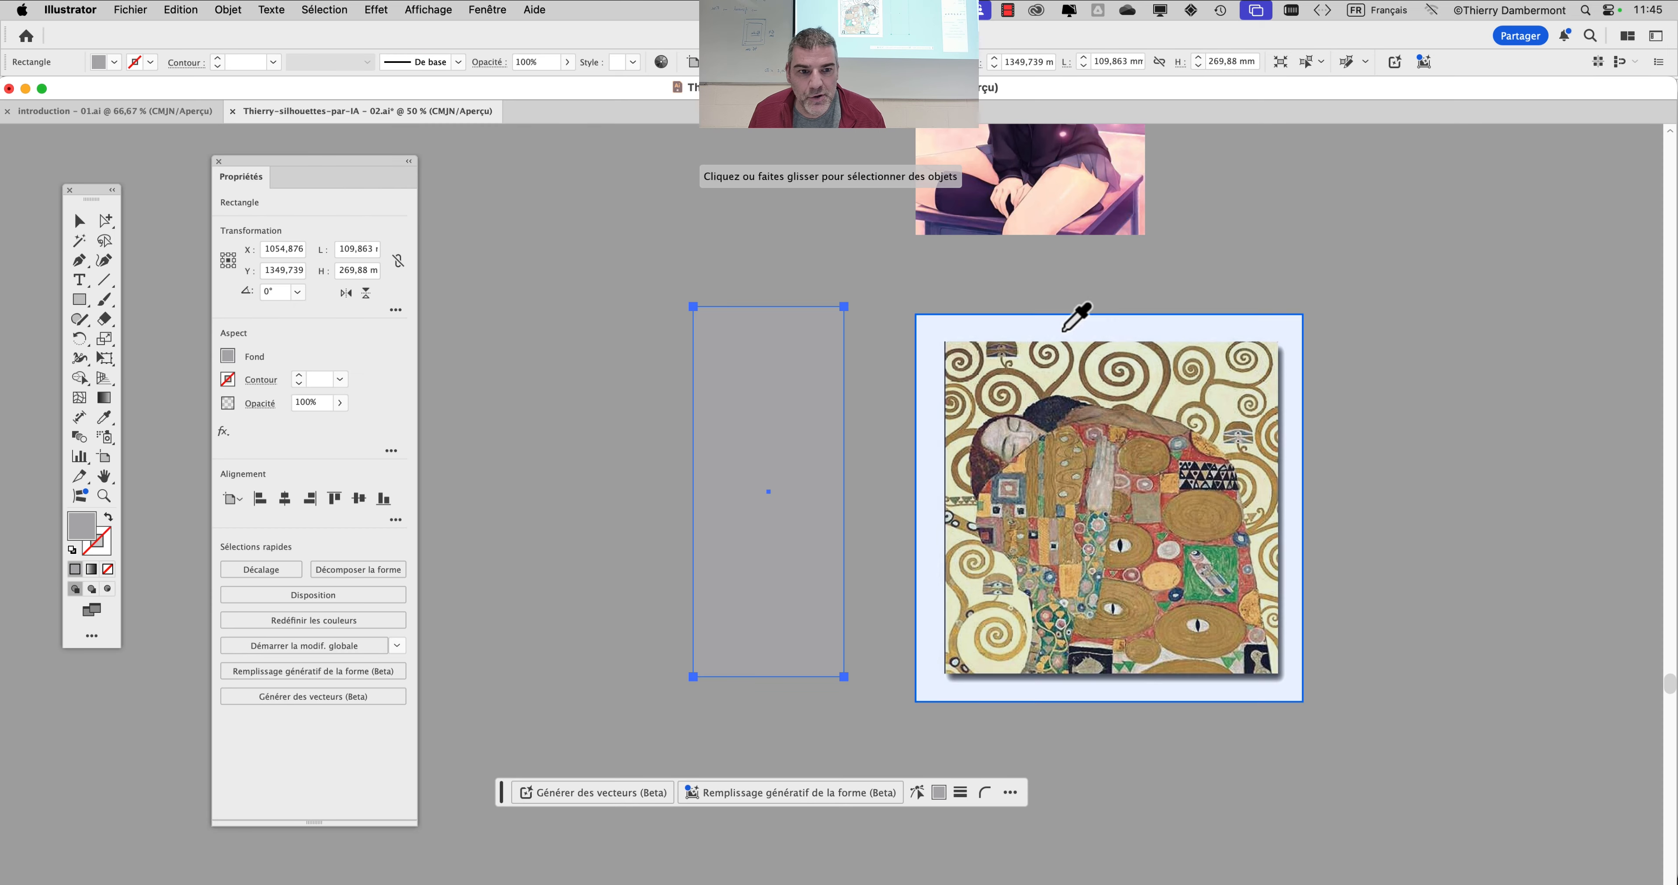
pyautogui.click(1028, 417)
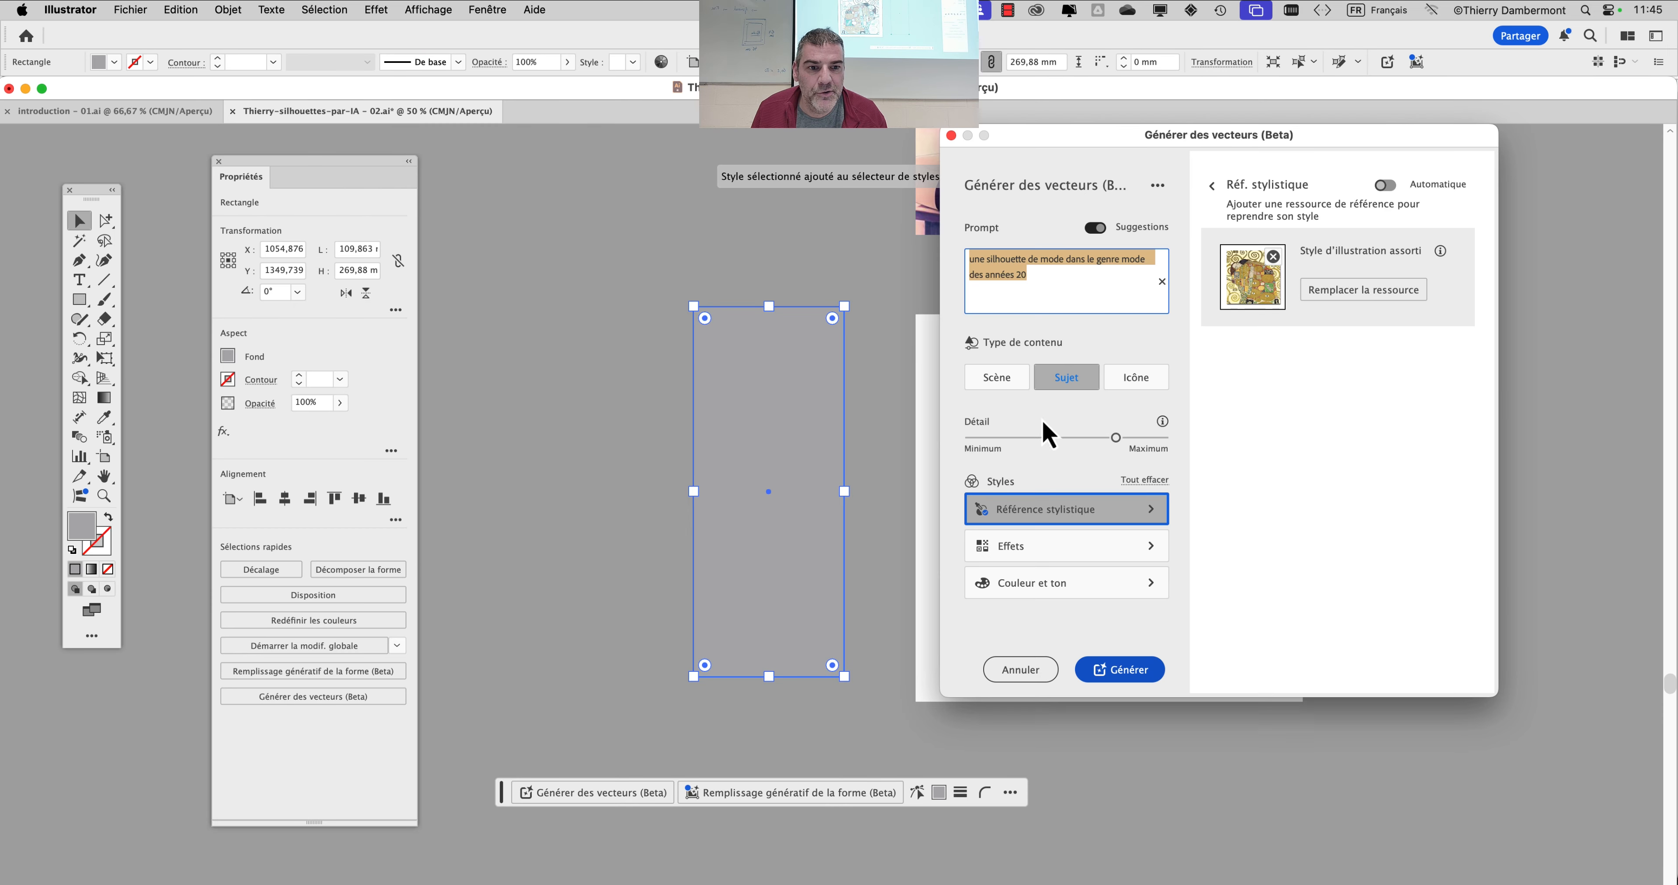
pyautogui.click(1130, 673)
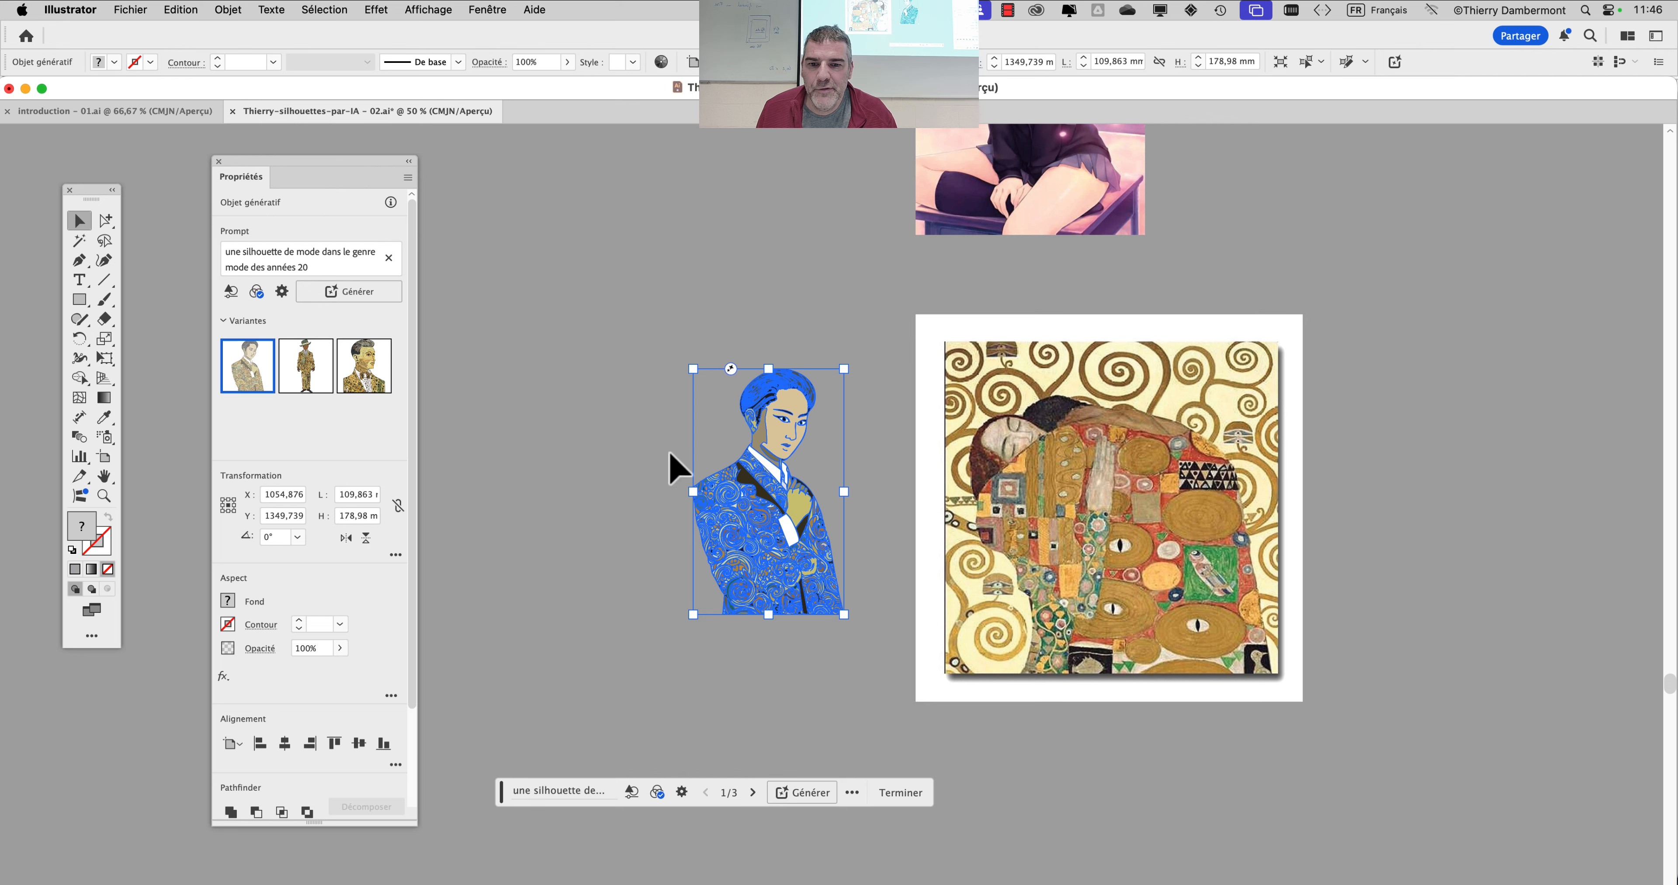
# Duplicate the Klimt-style figure twice in a row, giving the middle one the second variant and the one nearest the painting the third.
pyautogui.moveTo(373, 170); pyautogui.dragTo(308, 165)
pyautogui.moveTo(769, 518); pyautogui.dragTo(394, 494)
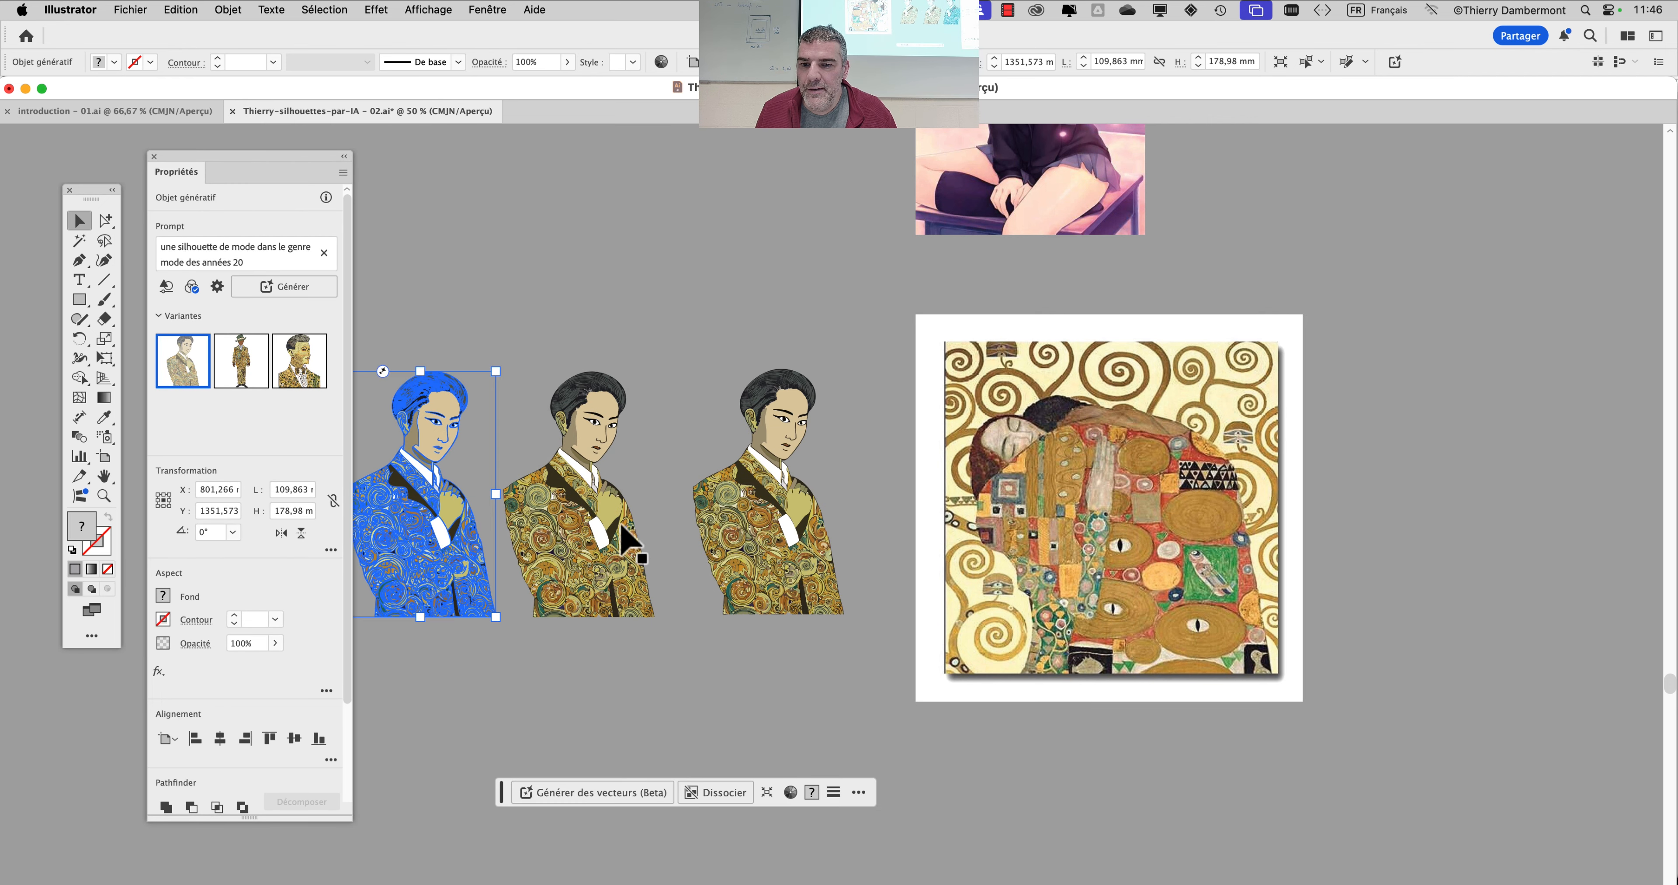
pyautogui.click(625, 544)
pyautogui.click(243, 378)
pyautogui.click(807, 566)
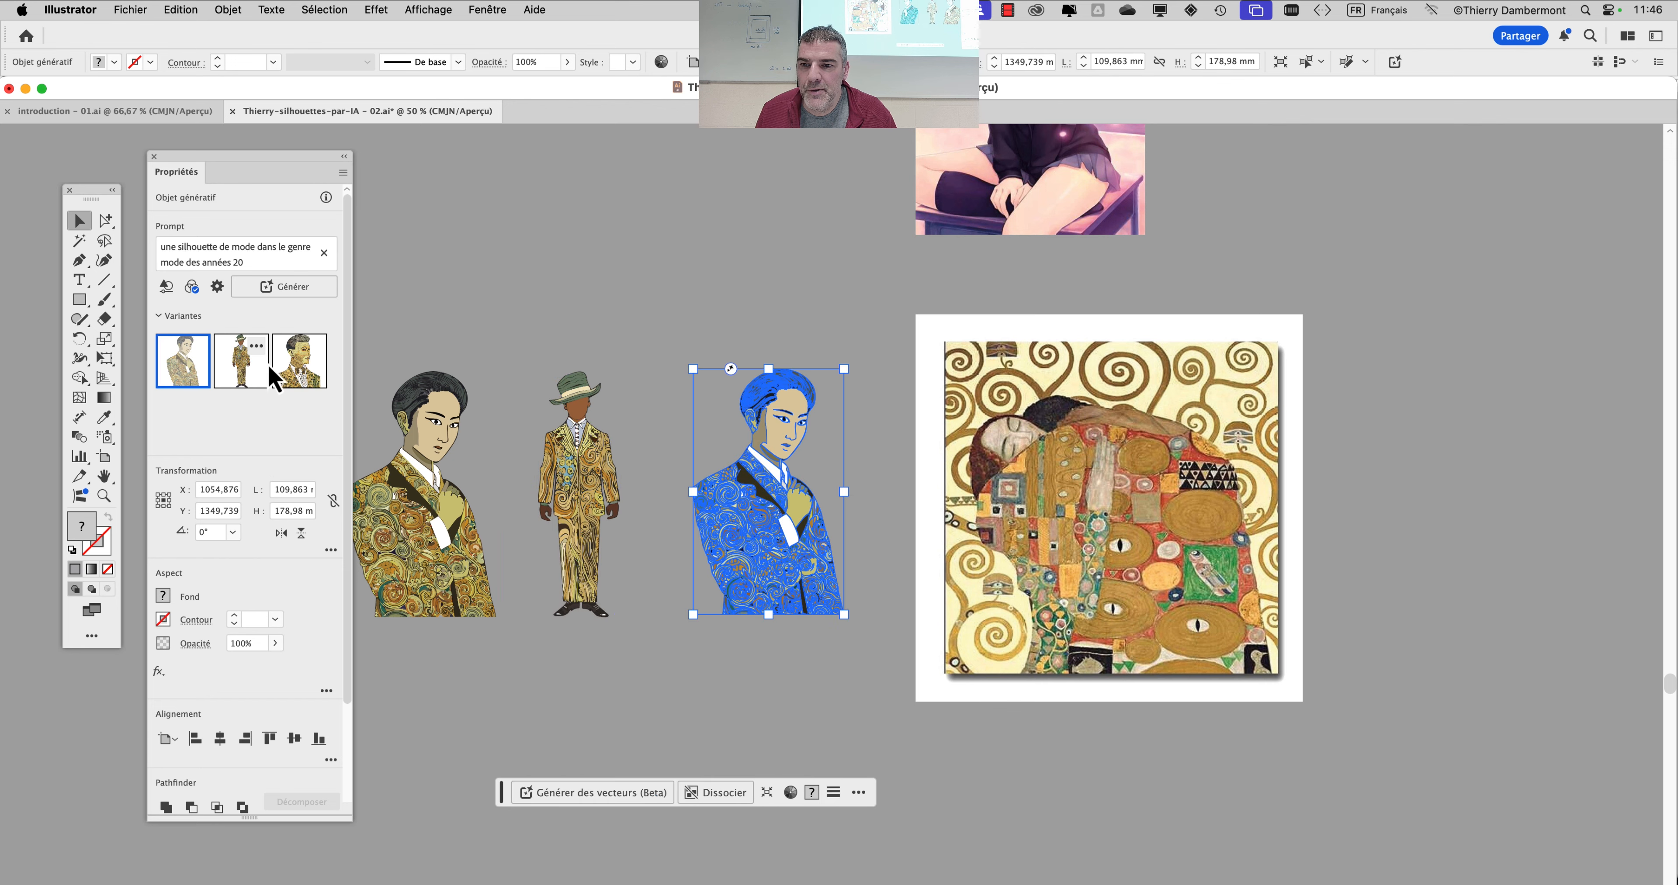
pyautogui.click(299, 362)
pyautogui.click(703, 331)
pyautogui.moveTo(703, 331); pyautogui.dragTo(862, 252)
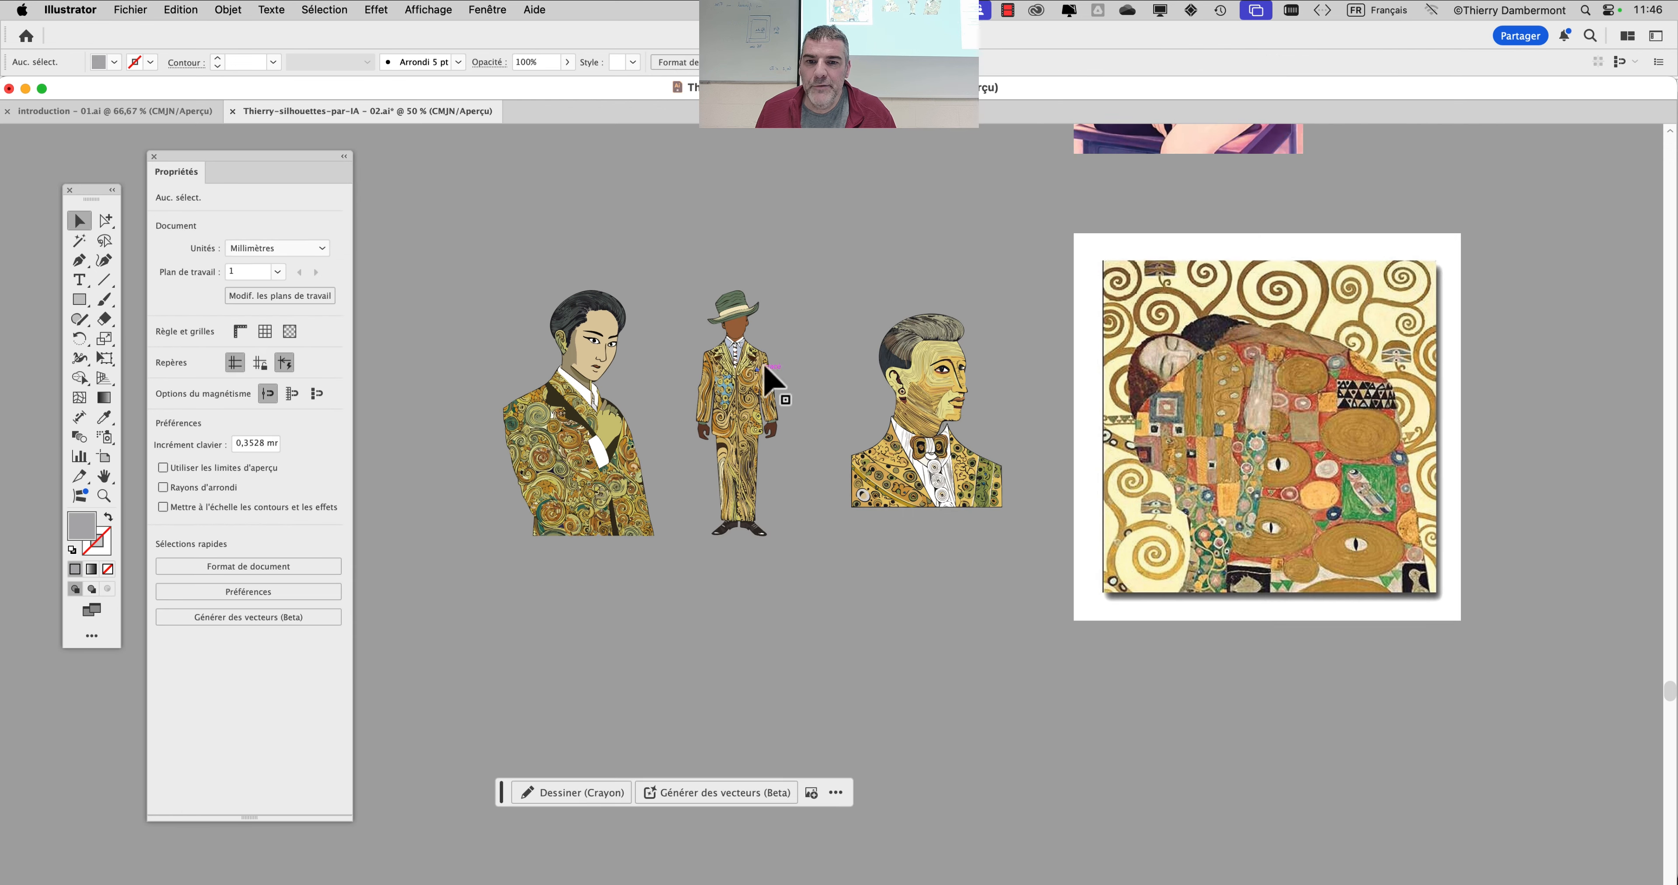
# Examine the vector detail of the three Klimt-style figures, especially the full-length man with the hat, and compare them with the painting.
pyautogui.click(727, 412)
pyautogui.scroll(5, 748, 352)
pyautogui.scroll(-8, 759, 365)
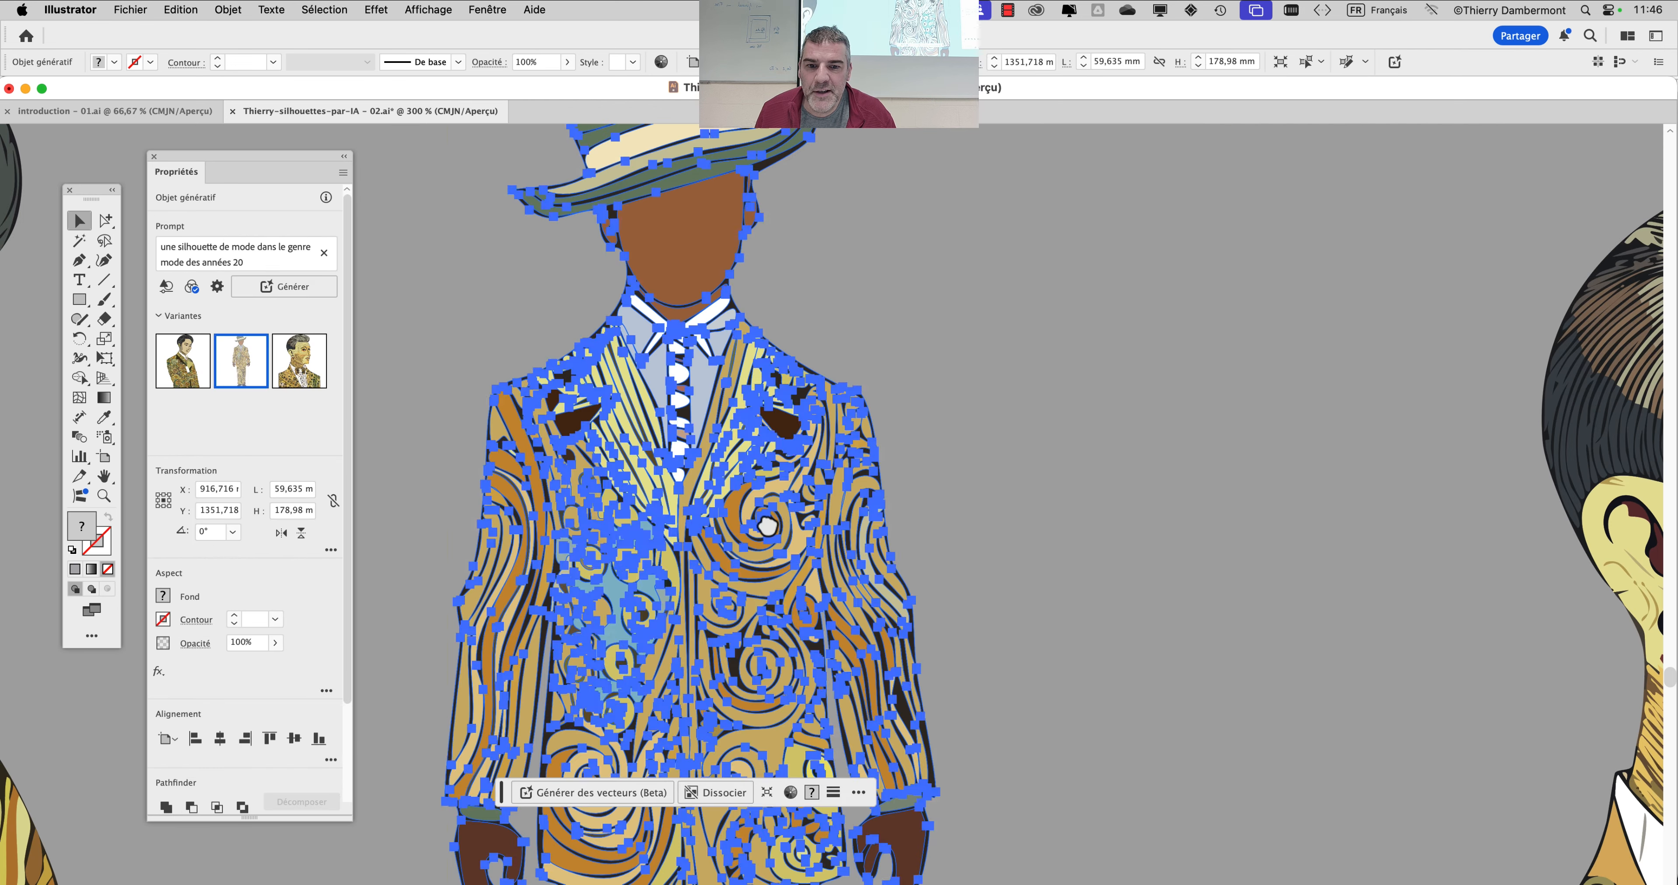
pyautogui.click(1059, 514)
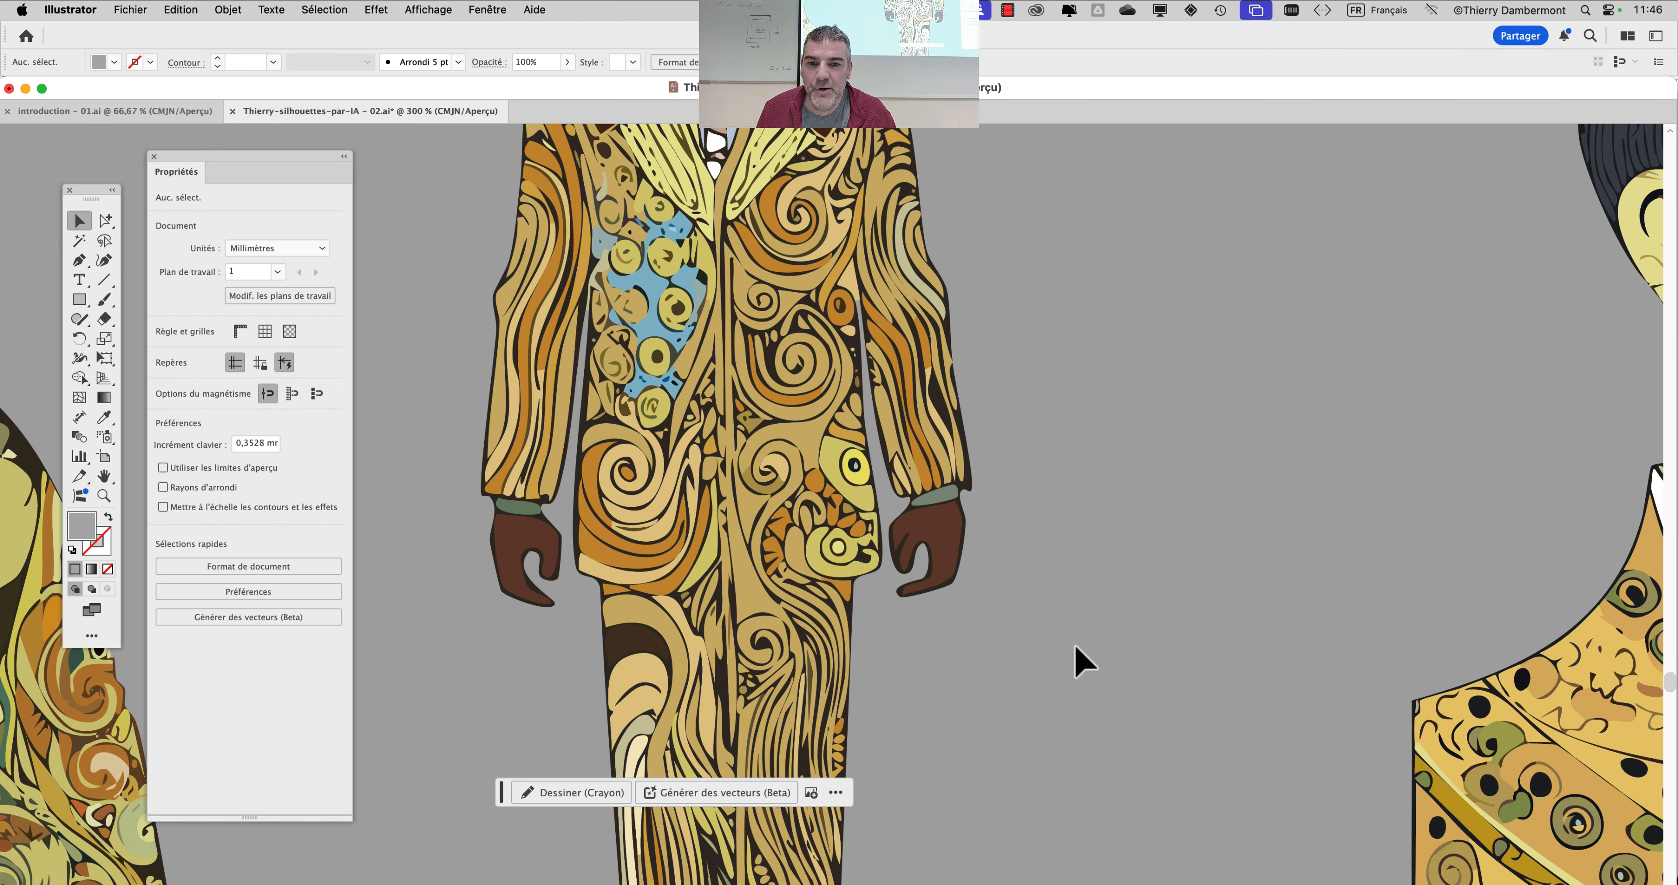
pyautogui.scroll(-10, 1079, 330)
pyautogui.scroll(10, 1049, 400)
pyautogui.moveTo(1048, 400); pyautogui.dragTo(1026, 442)
pyautogui.scroll(-1, 1010, 529)
pyautogui.scroll(-2, 1009, 529)
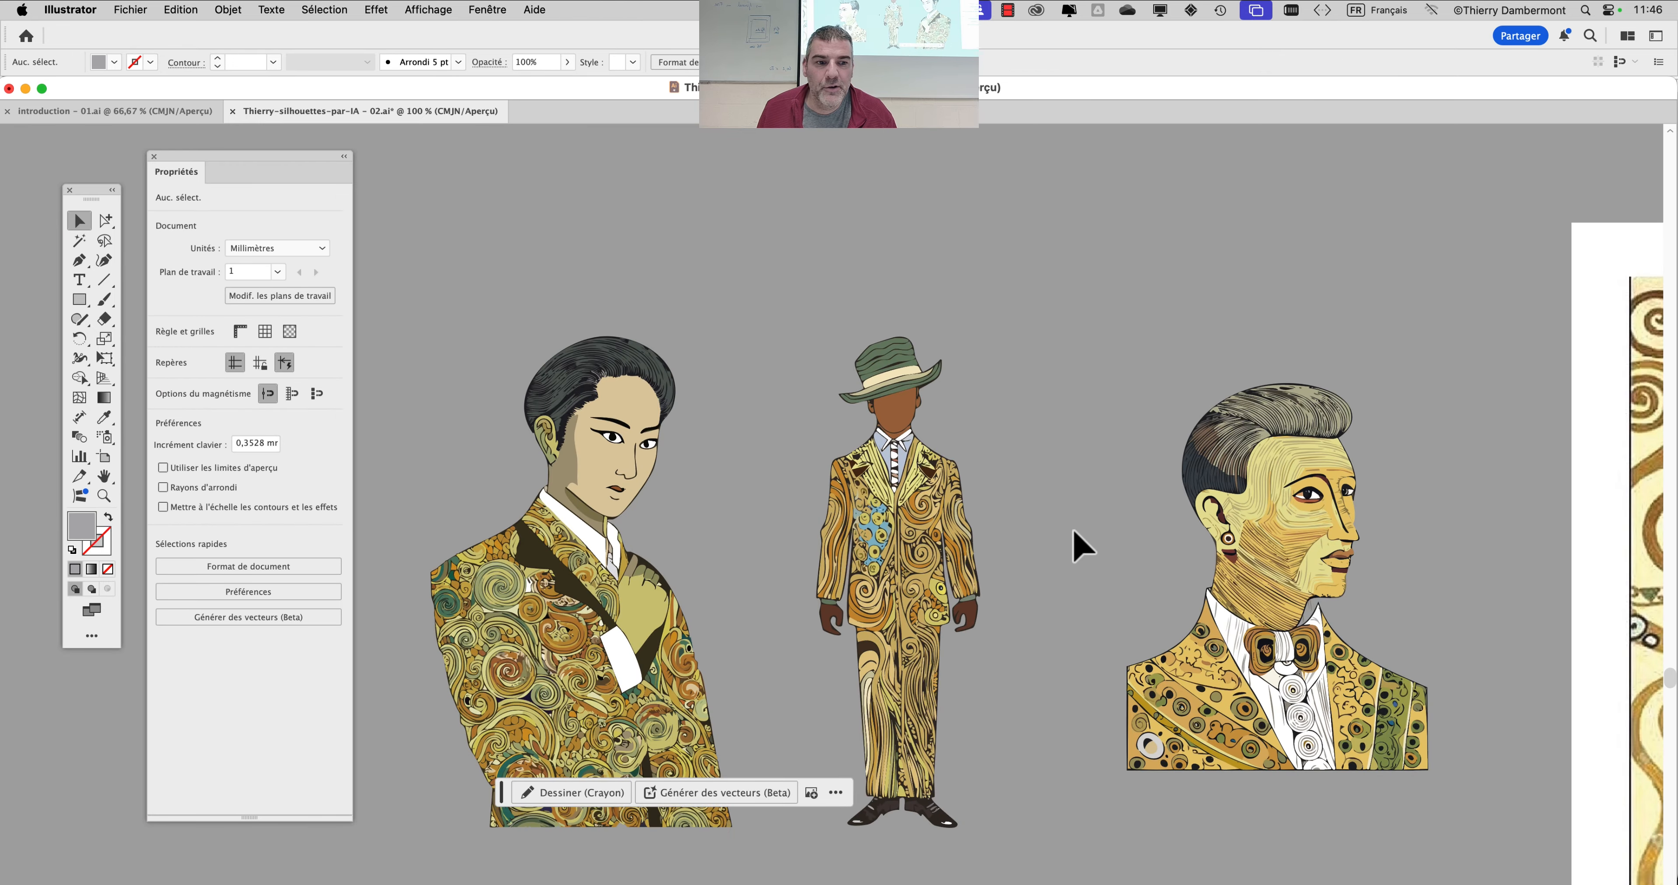
pyautogui.moveTo(1133, 536); pyautogui.dragTo(340, 417)
pyautogui.moveTo(953, 539); pyautogui.dragTo(1579, 512)
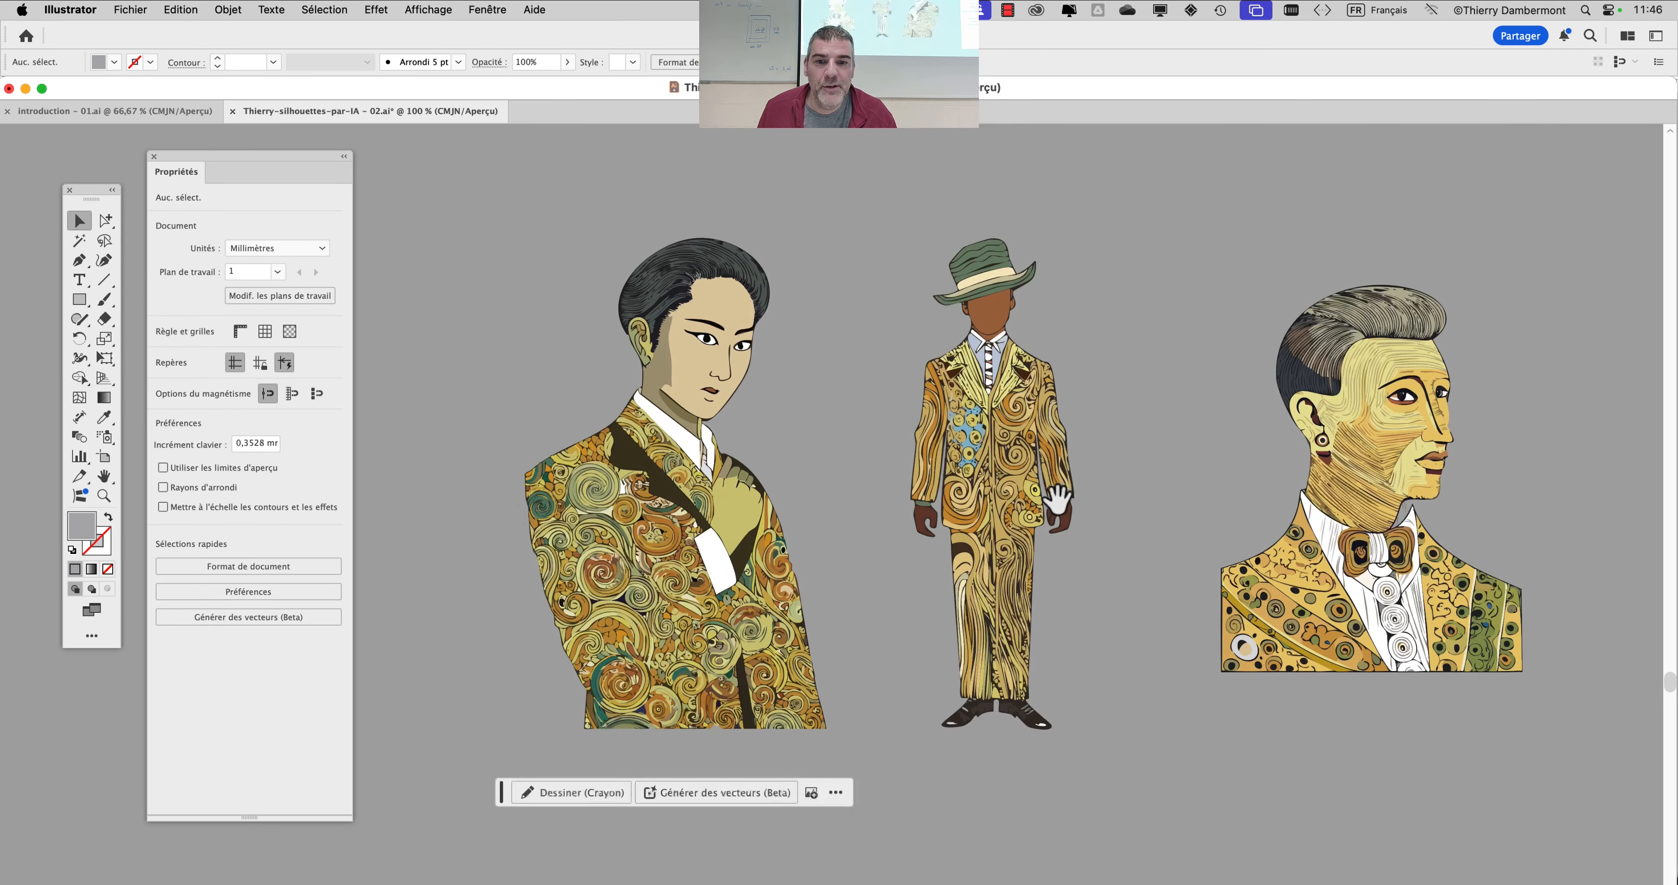
pyautogui.moveTo(958, 499); pyautogui.dragTo(936, 409)
pyautogui.scroll(-2, 938, 411)
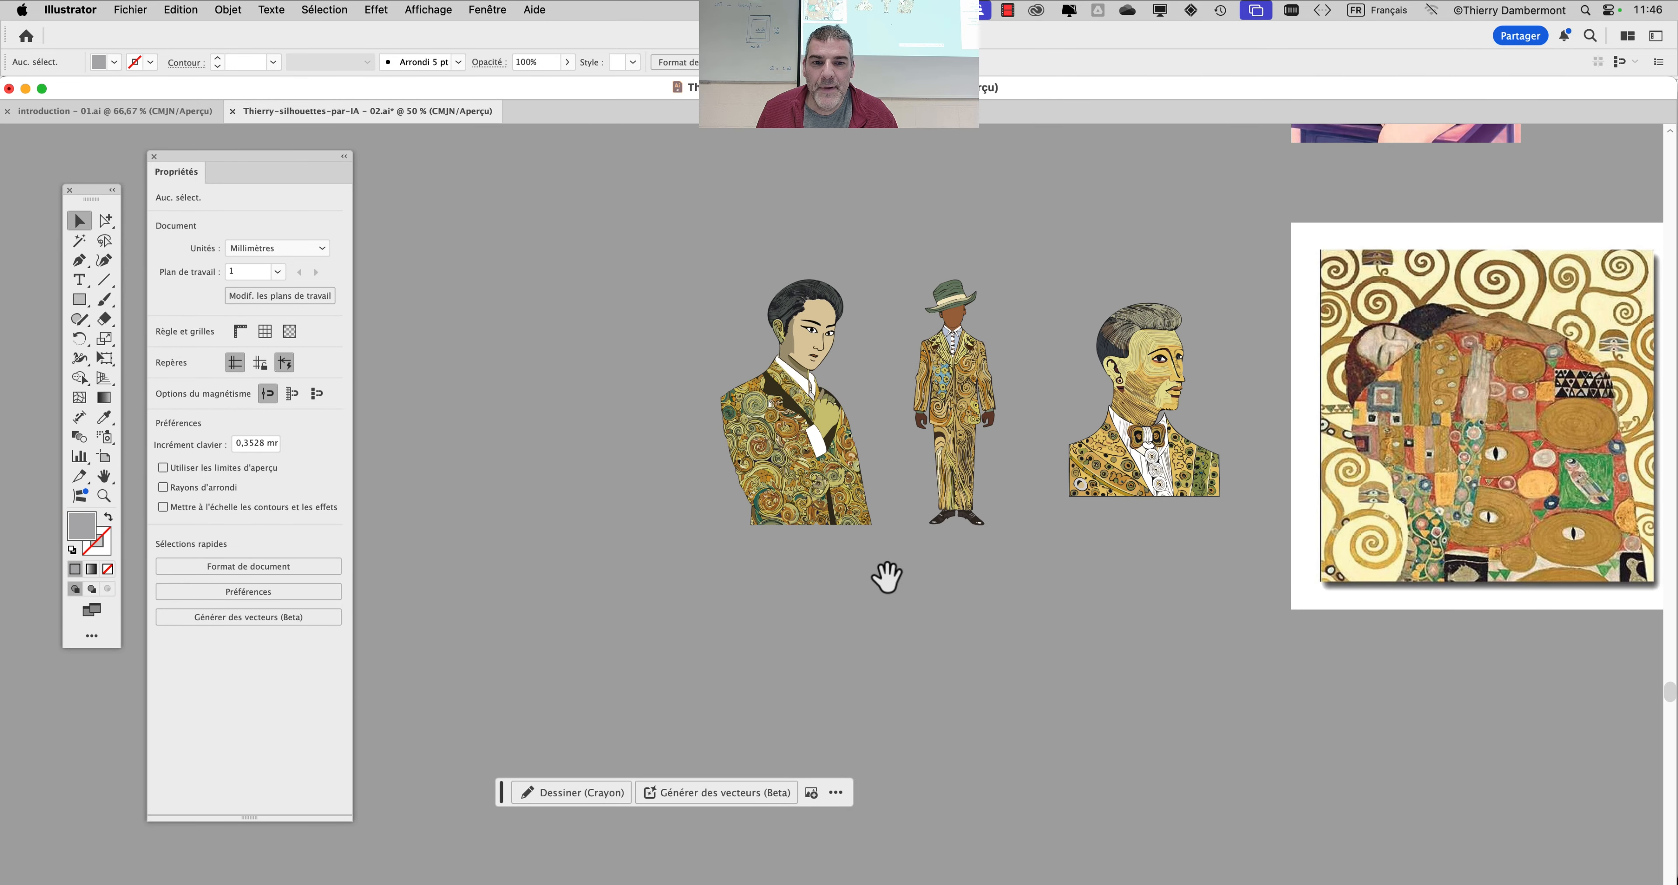
pyautogui.moveTo(884, 573); pyautogui.dragTo(684, 496)
pyautogui.click(758, 310)
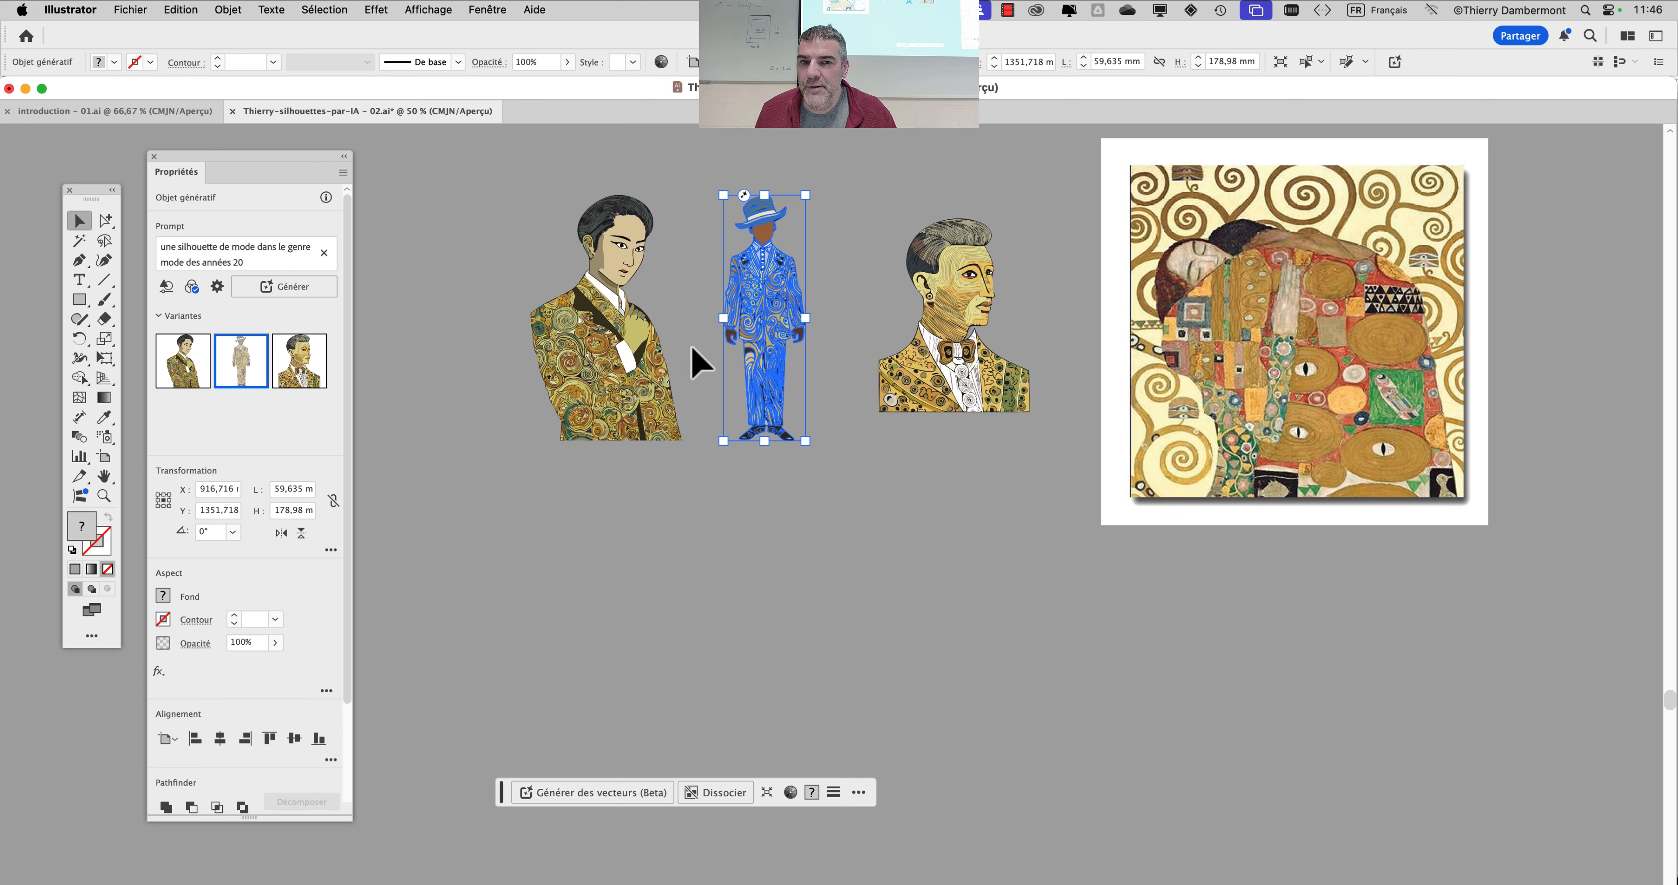
pyautogui.click(761, 537)
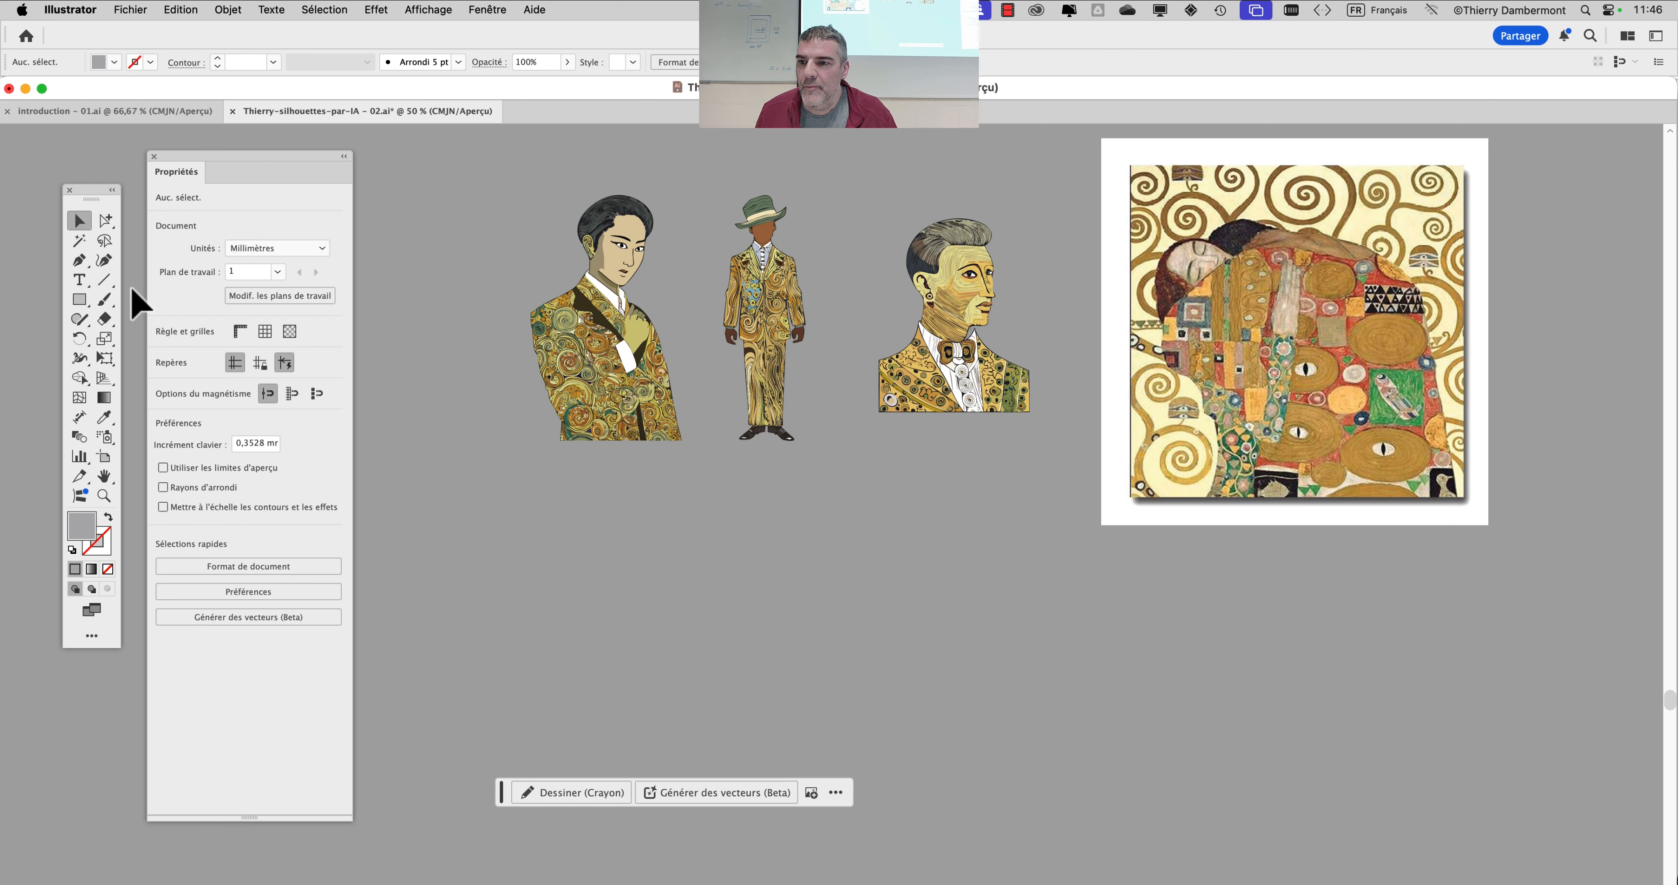
# Draw a rectangle about 120 × 262 mm below the Klimt-style figures and generate the 1920s silhouette in it with the same prompt and style reference.
pyautogui.click(80, 299)
pyautogui.moveTo(514, 488)
pyautogui.mouseDown()
pyautogui.moveTo(666, 785)
pyautogui.moveTo(678, 847)
pyautogui.mouseUp()
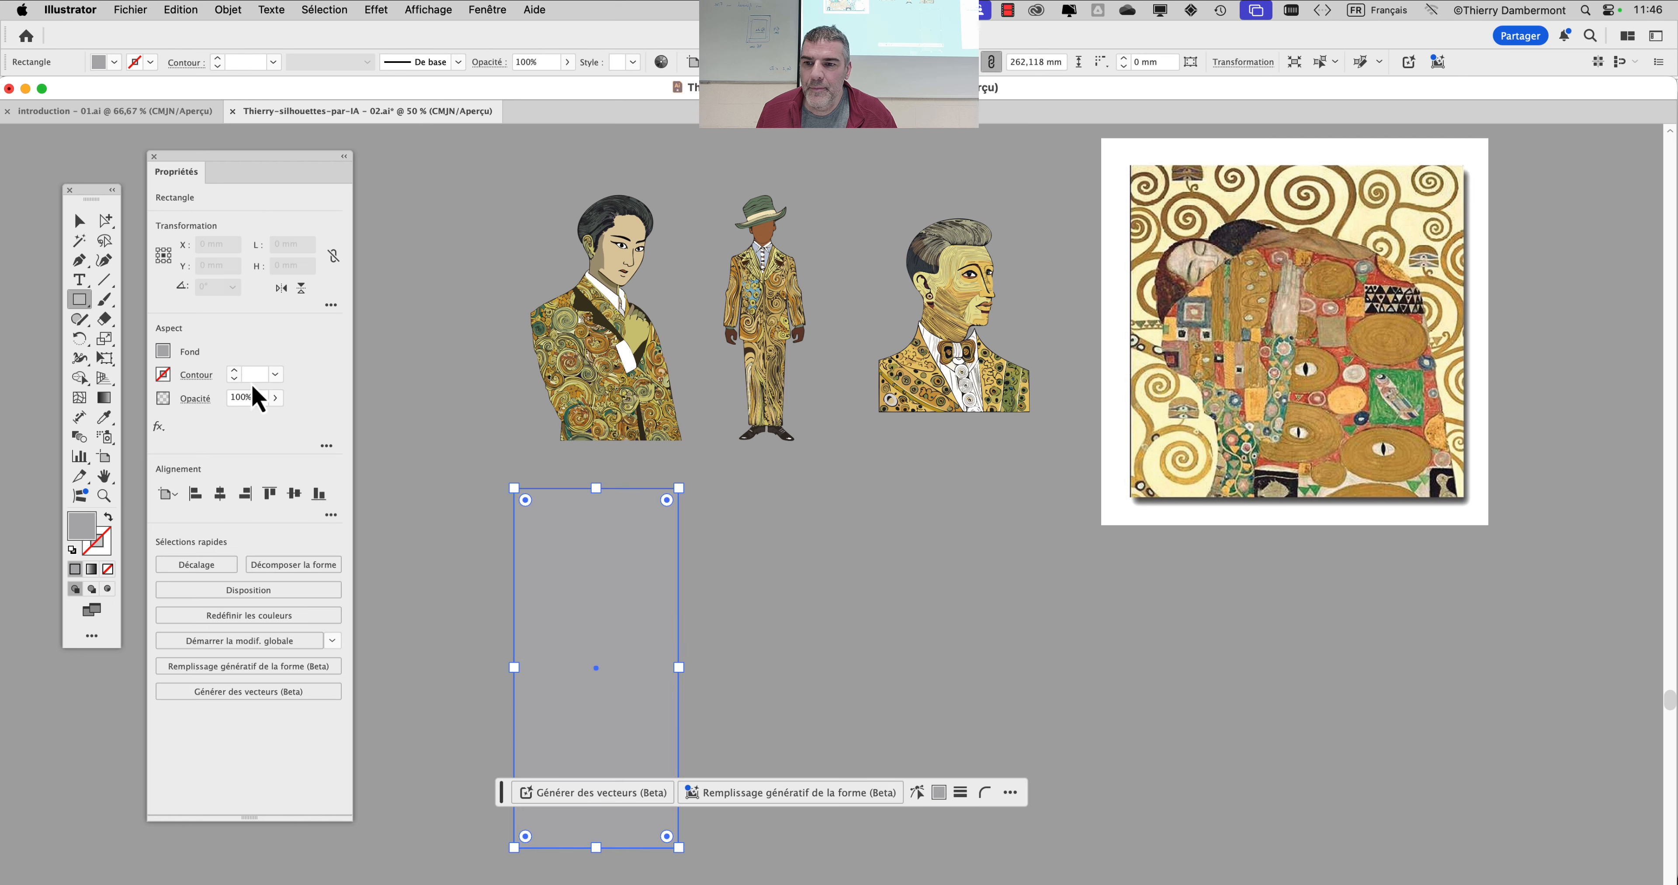
pyautogui.click(223, 10)
pyautogui.click(325, 453)
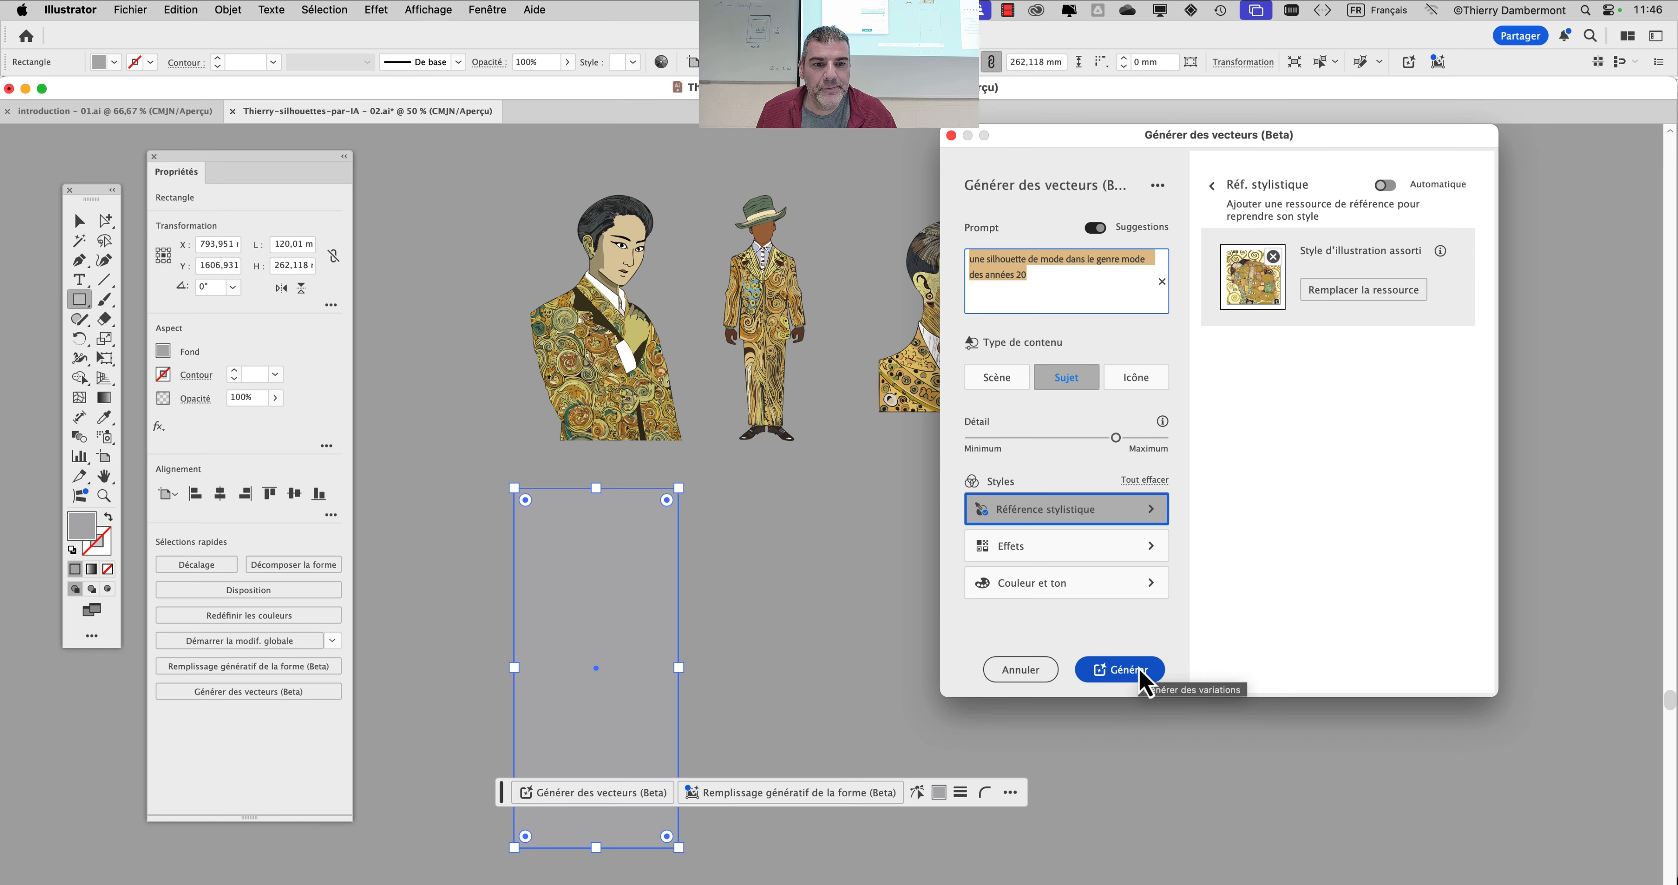
pyautogui.click(1120, 670)
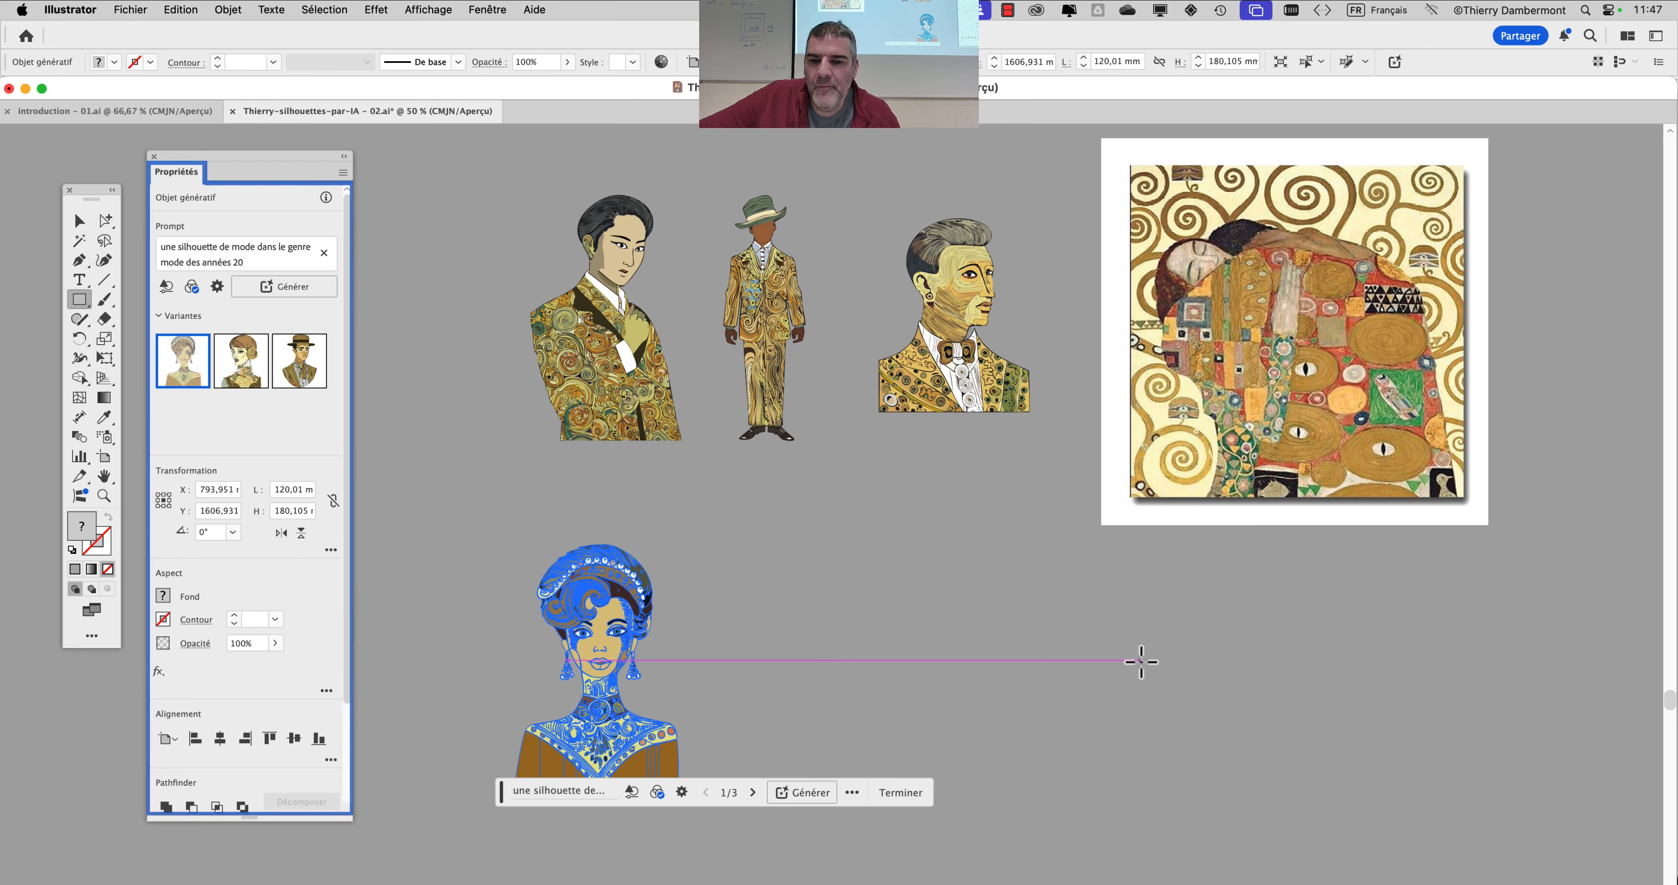
# Duplicate the new female figure twice in a row, giving the end copy the third variant and the middle copy the second.
pyautogui.click(79, 221)
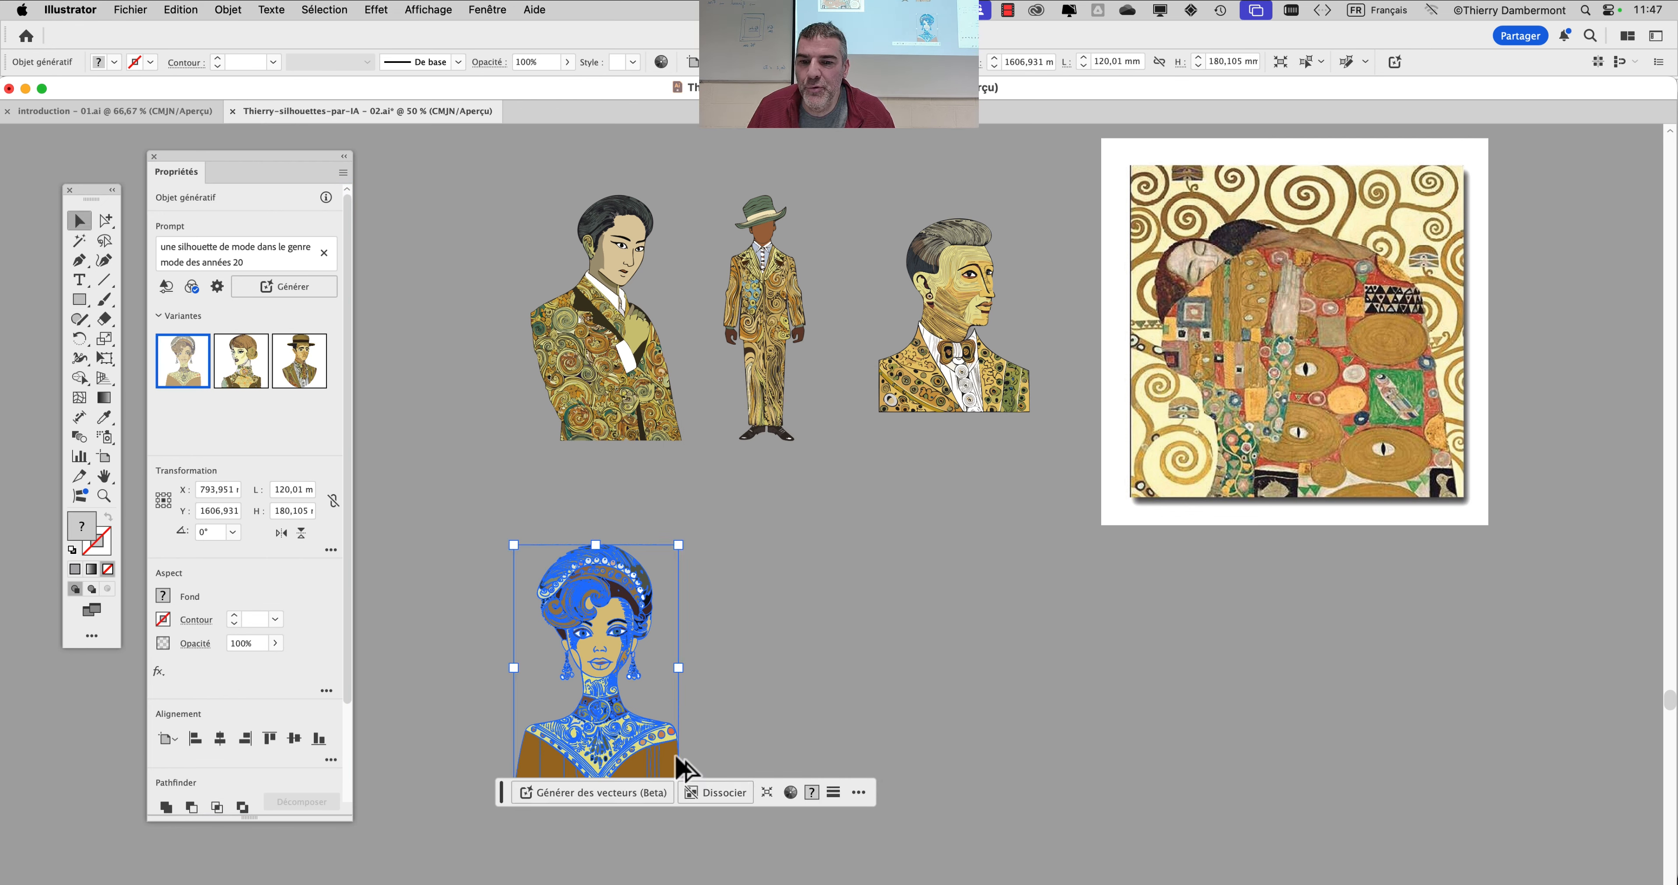
pyautogui.moveTo(606, 652); pyautogui.dragTo(970, 647)
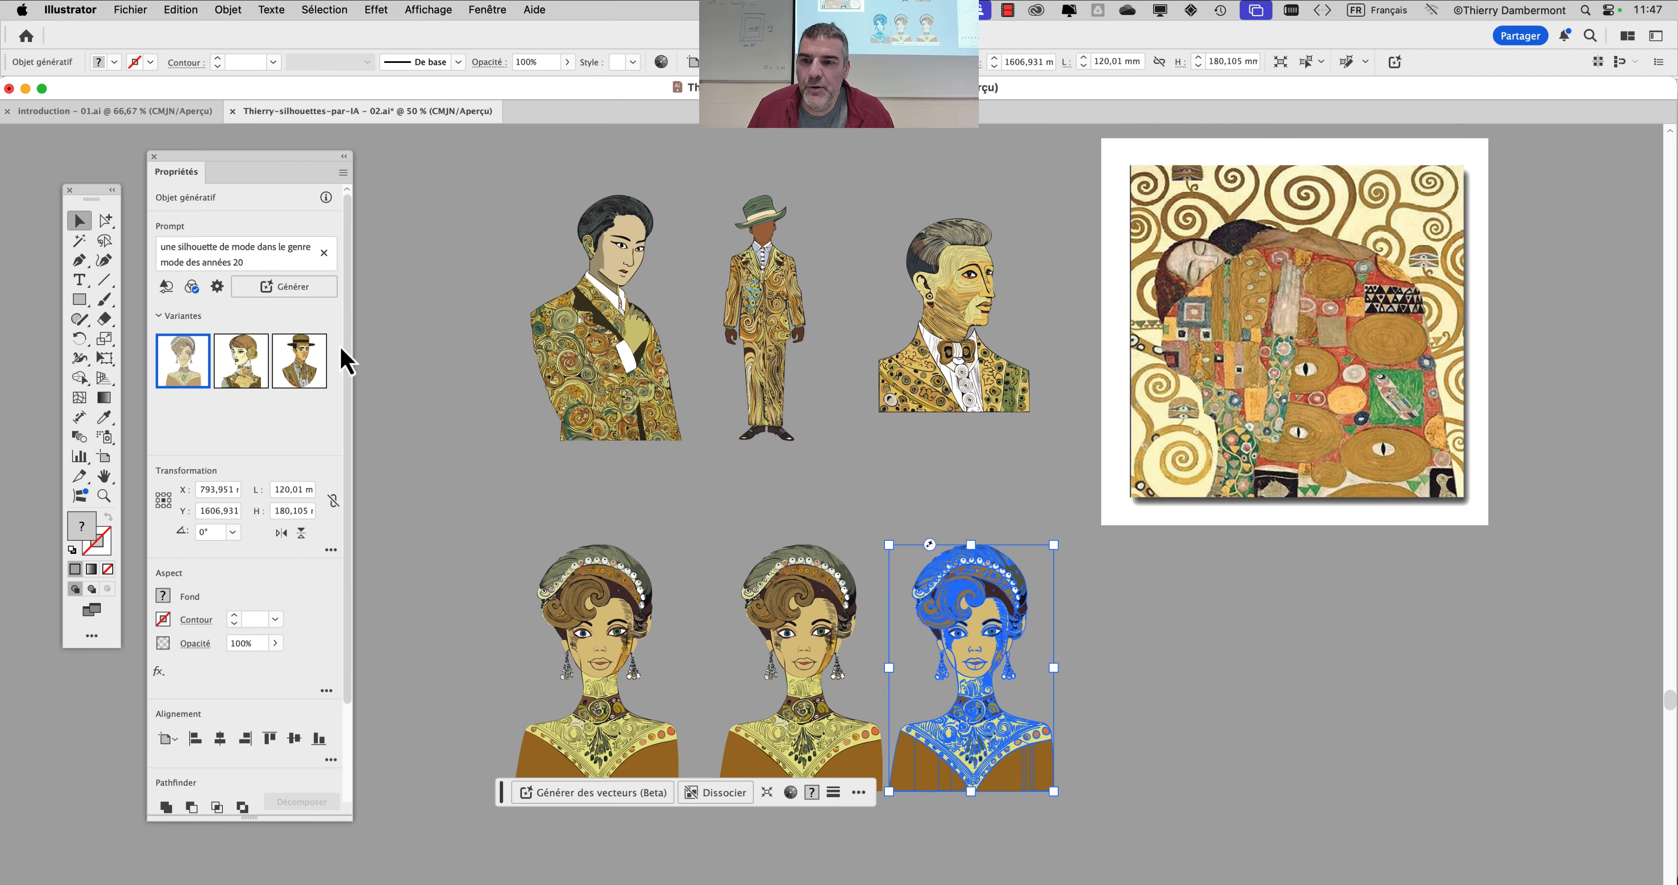
pyautogui.click(312, 378)
pyautogui.click(792, 657)
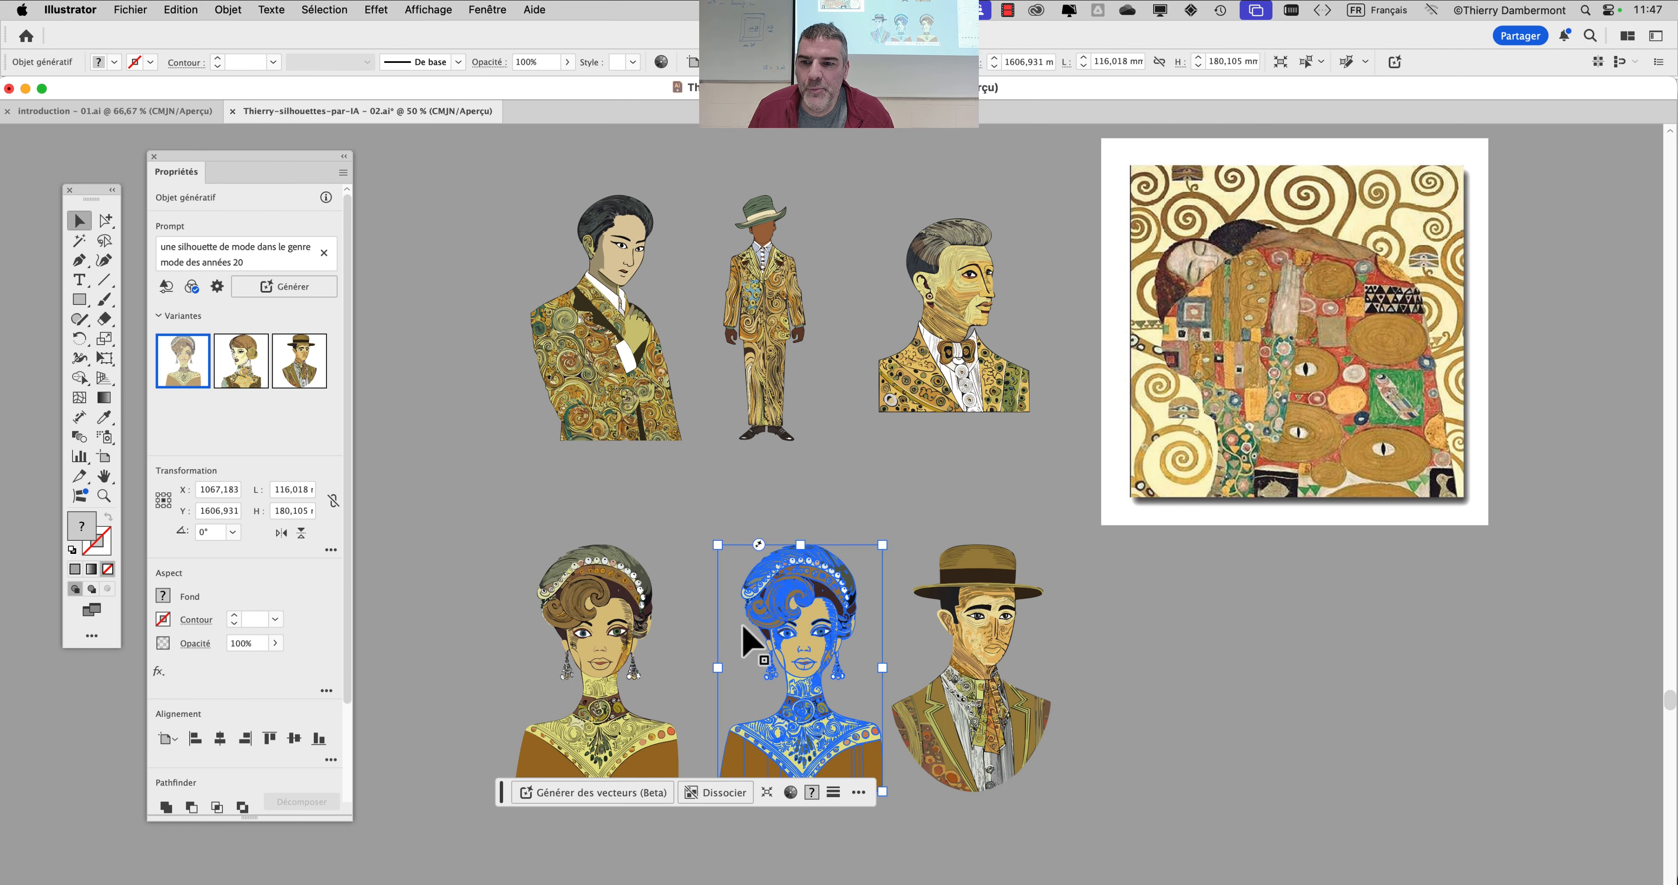
pyautogui.click(247, 384)
pyautogui.click(723, 587)
pyautogui.moveTo(737, 603); pyautogui.dragTo(713, 449)
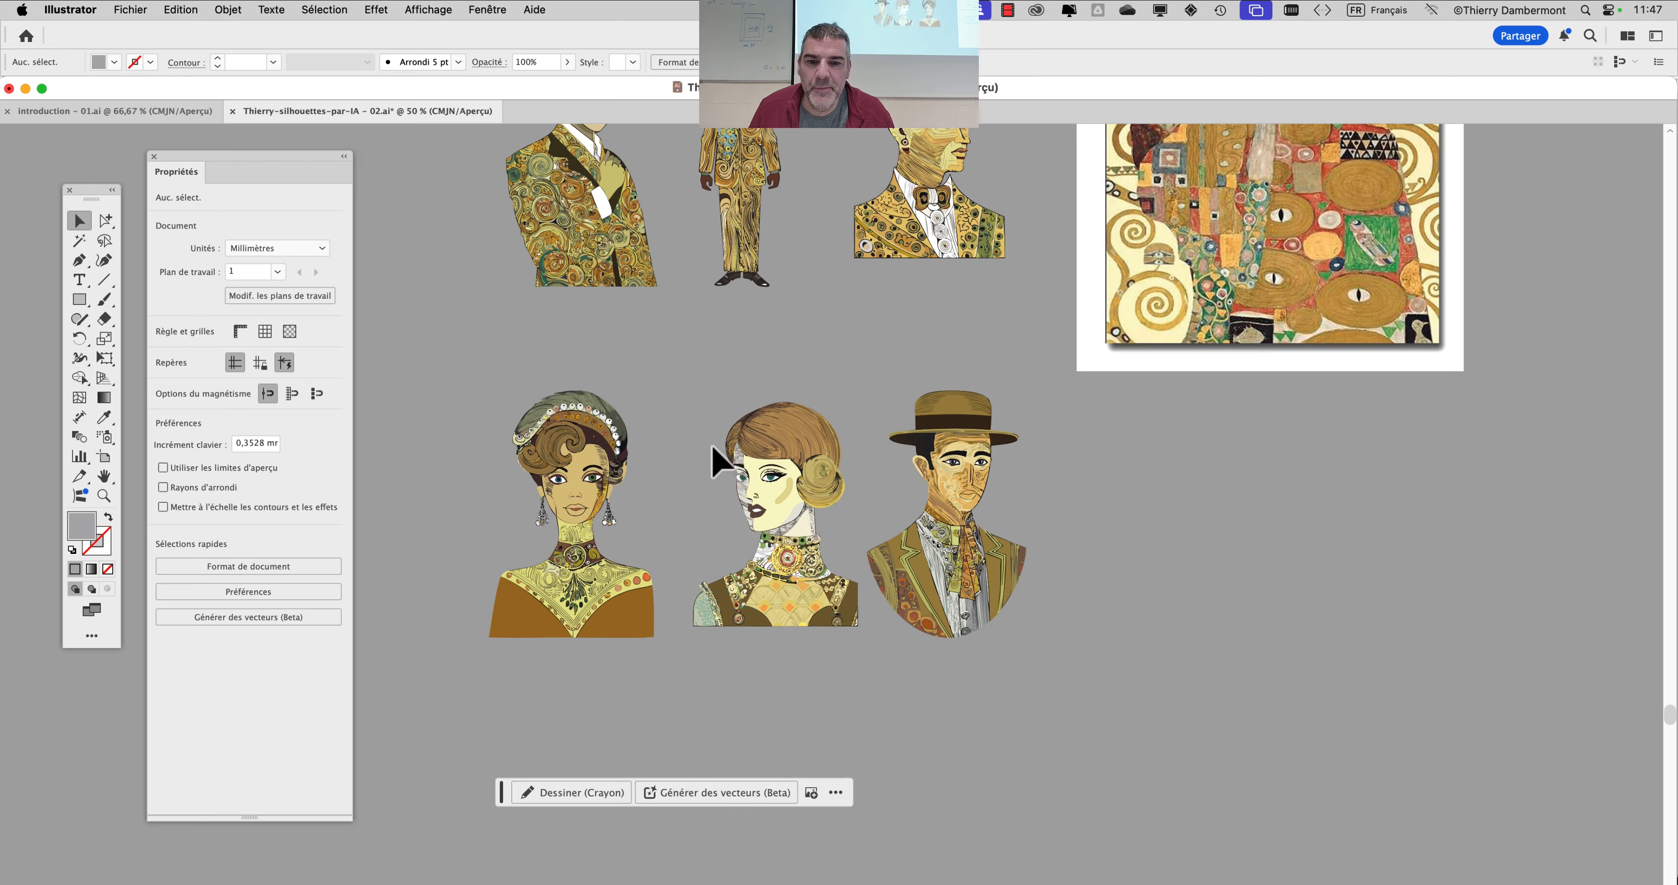
pyautogui.scroll(2, 775, 483)
pyautogui.moveTo(716, 527); pyautogui.dragTo(930, 496)
pyautogui.scroll(-4, 931, 521)
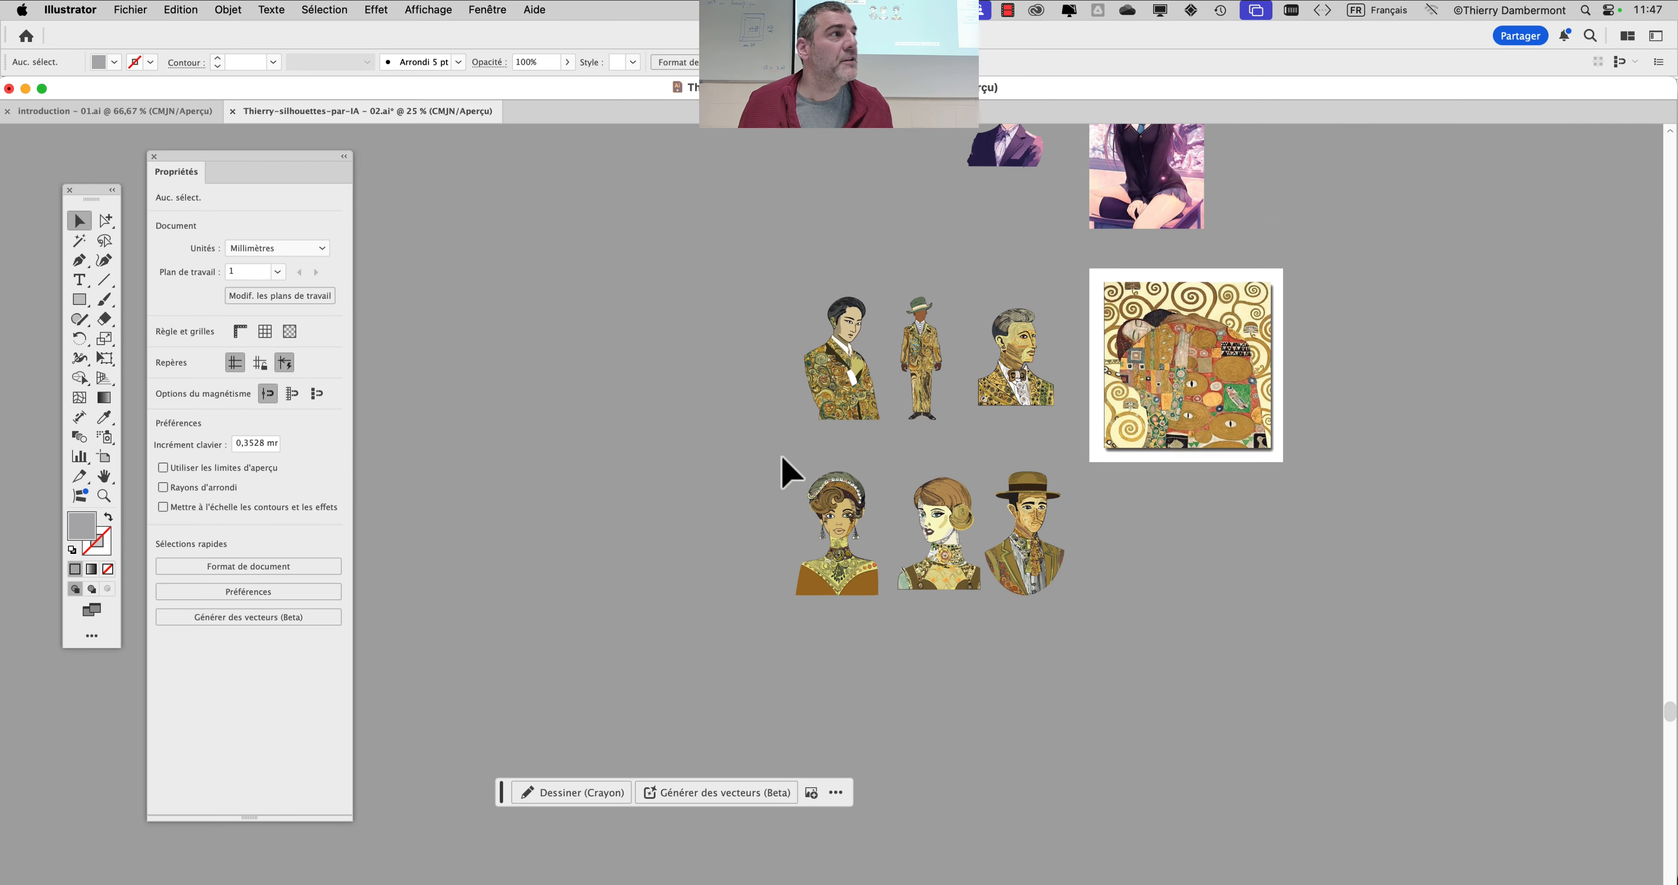
pyautogui.moveTo(708, 449); pyautogui.dragTo(601, 445)
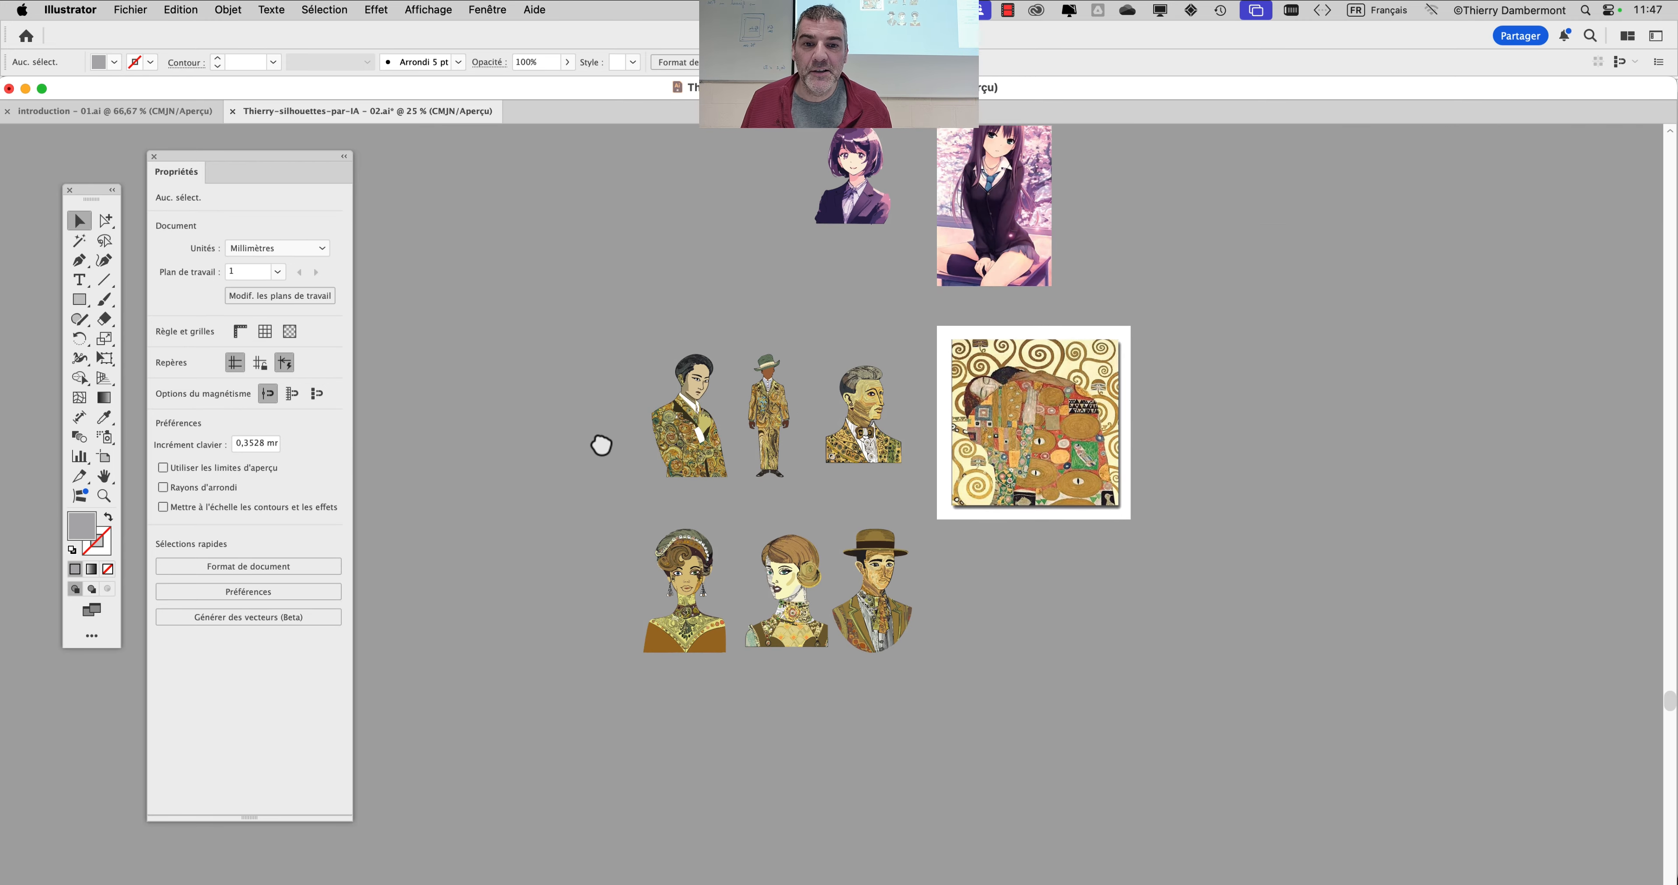